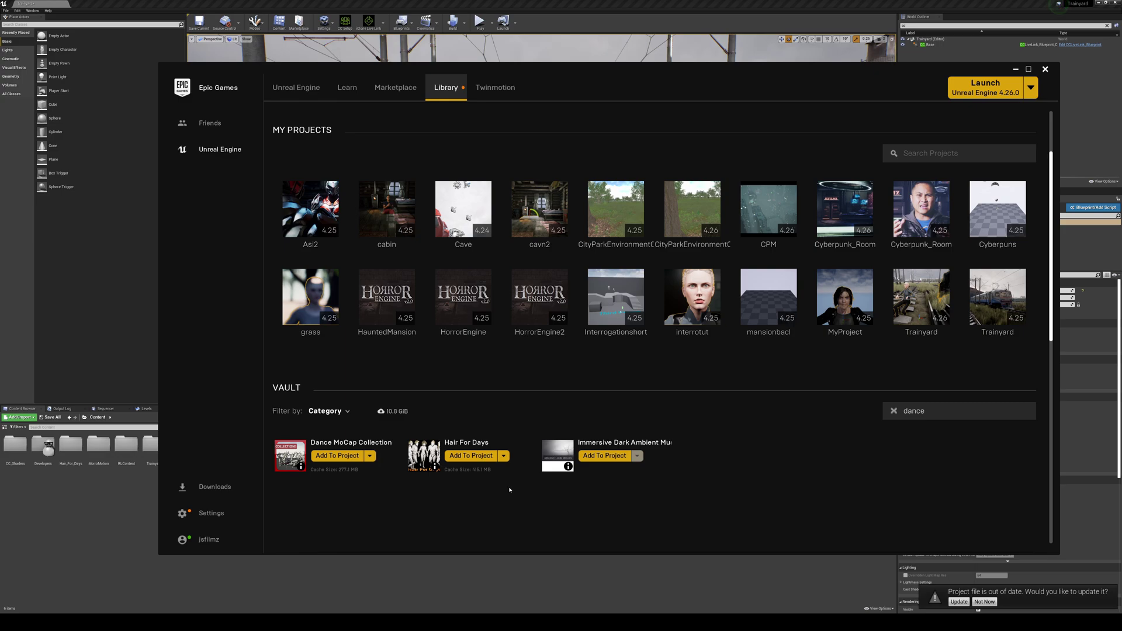
- Review the Hair For Days package's description and included hairstyles on its marketplace page, and return to the level editor
click(472, 456)
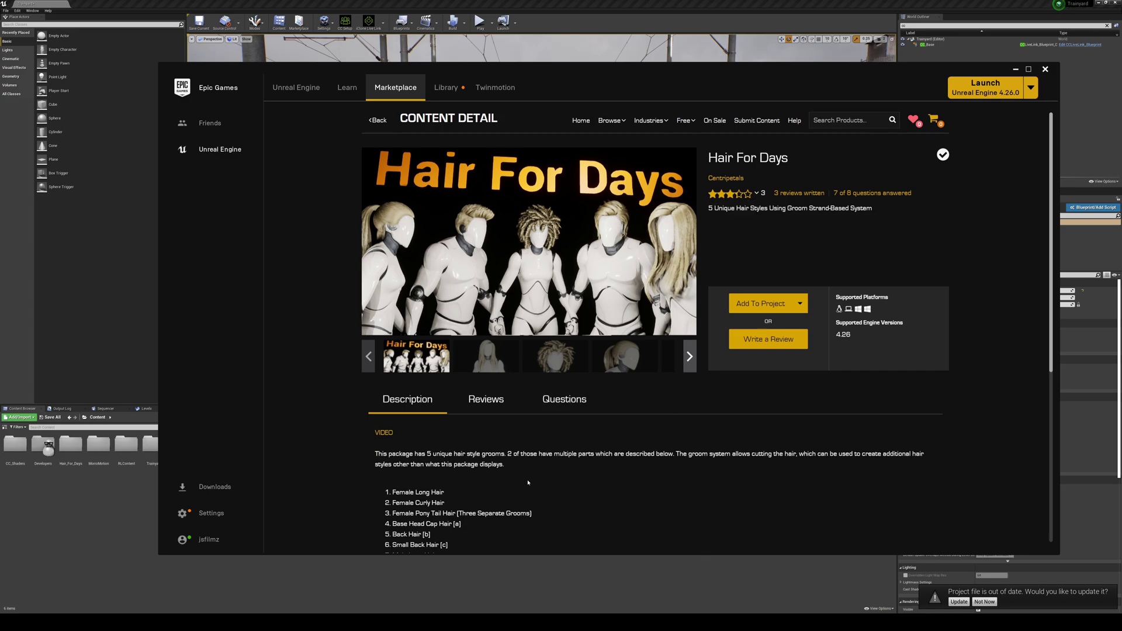
scroll(533, 478, down, 3)
scroll(528, 488, up, 1)
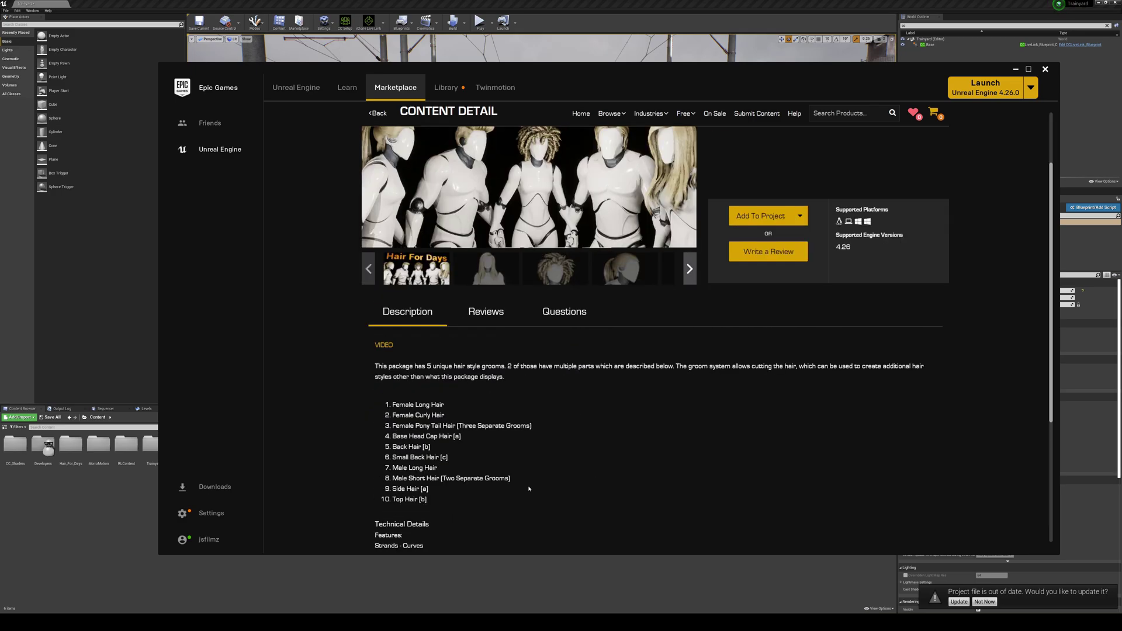
scroll(520, 488, down, 2)
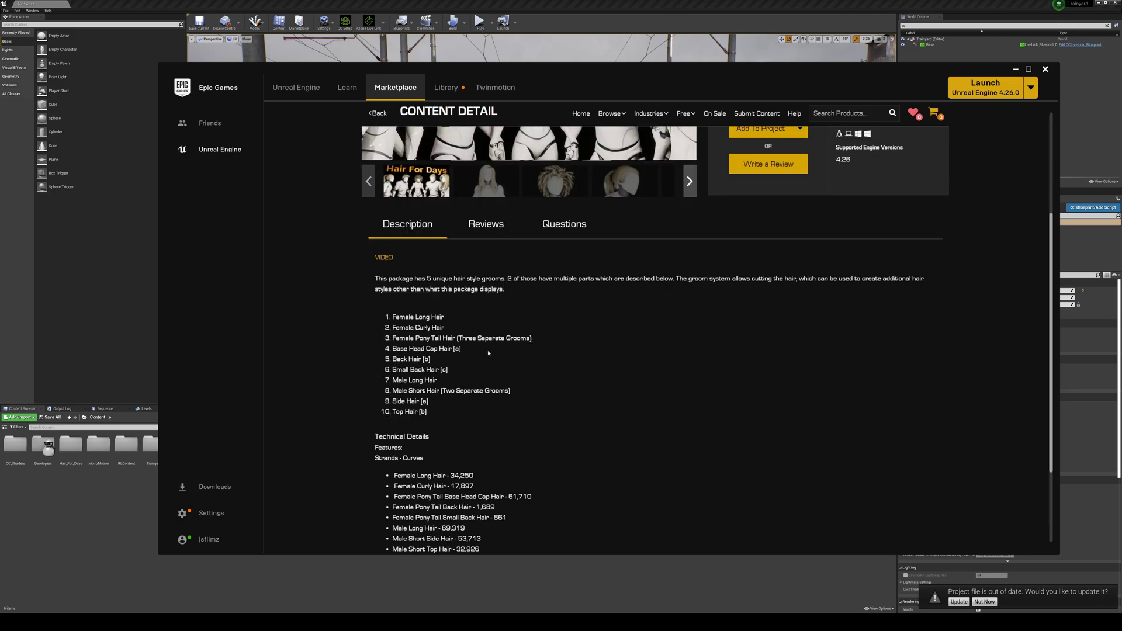
scroll(488, 353, down, 4)
scroll(385, 177, up, 8)
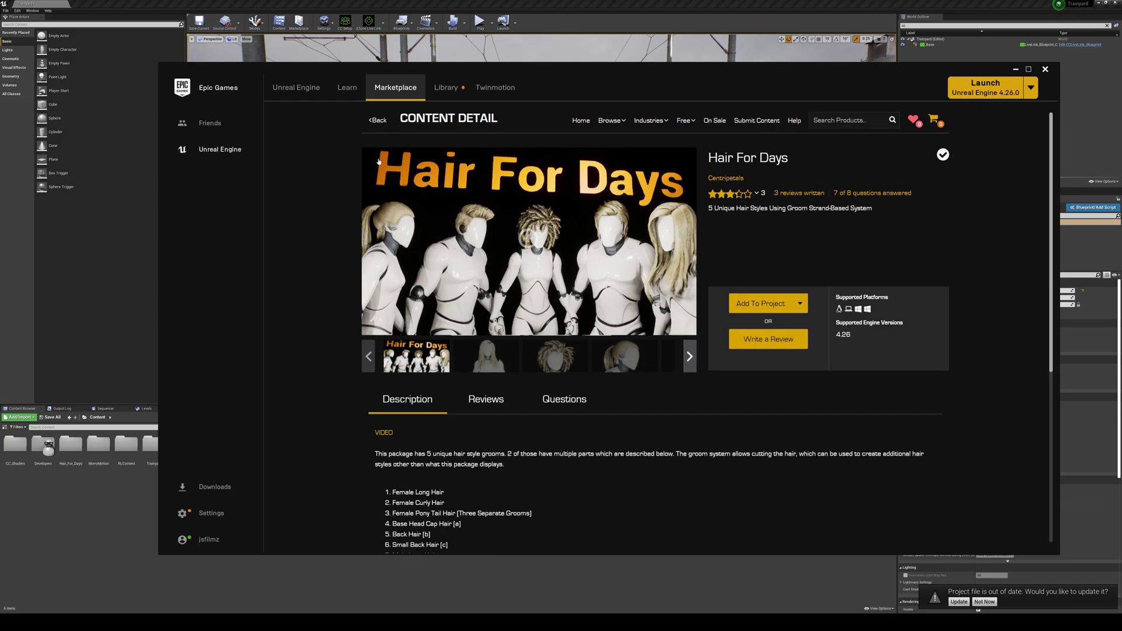
click(376, 120)
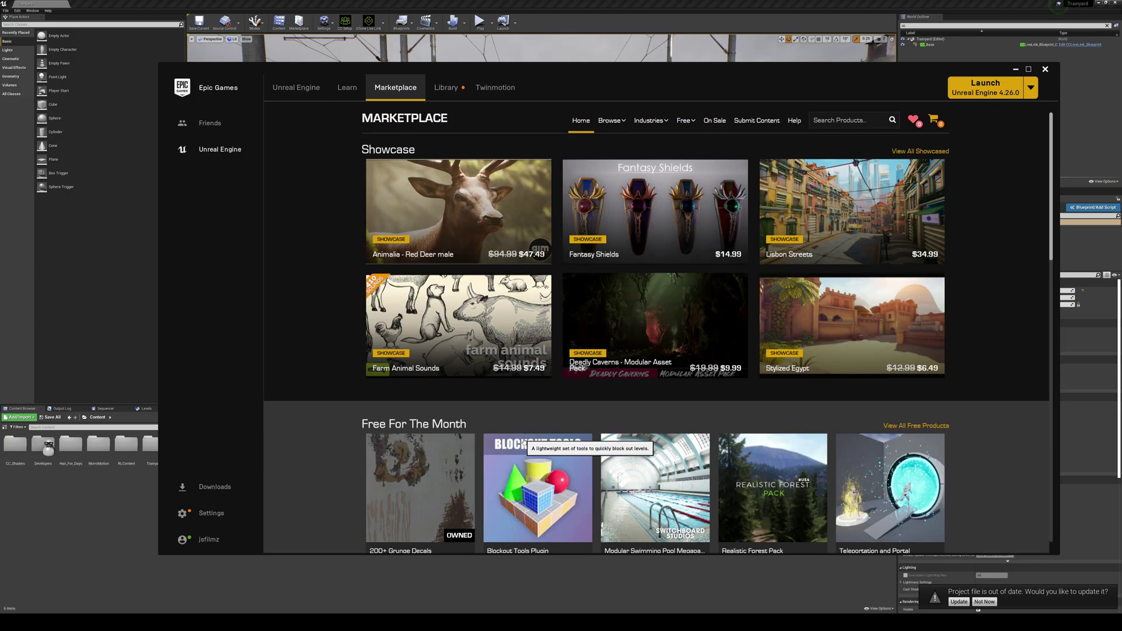
scroll(524, 442, down, 4)
click(446, 87)
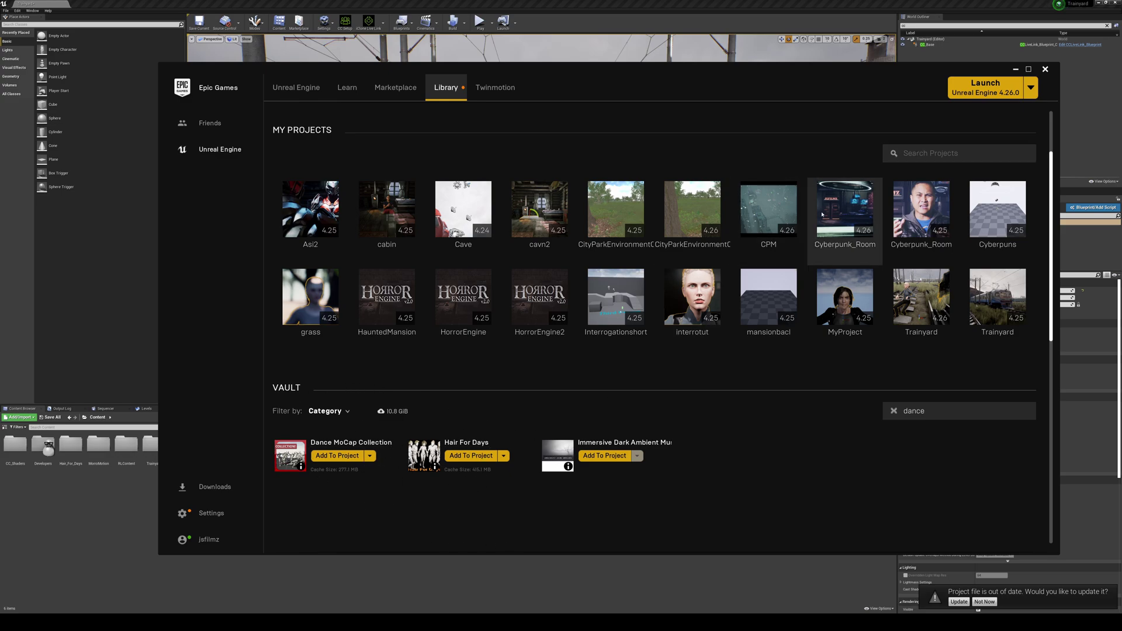
click(1015, 69)
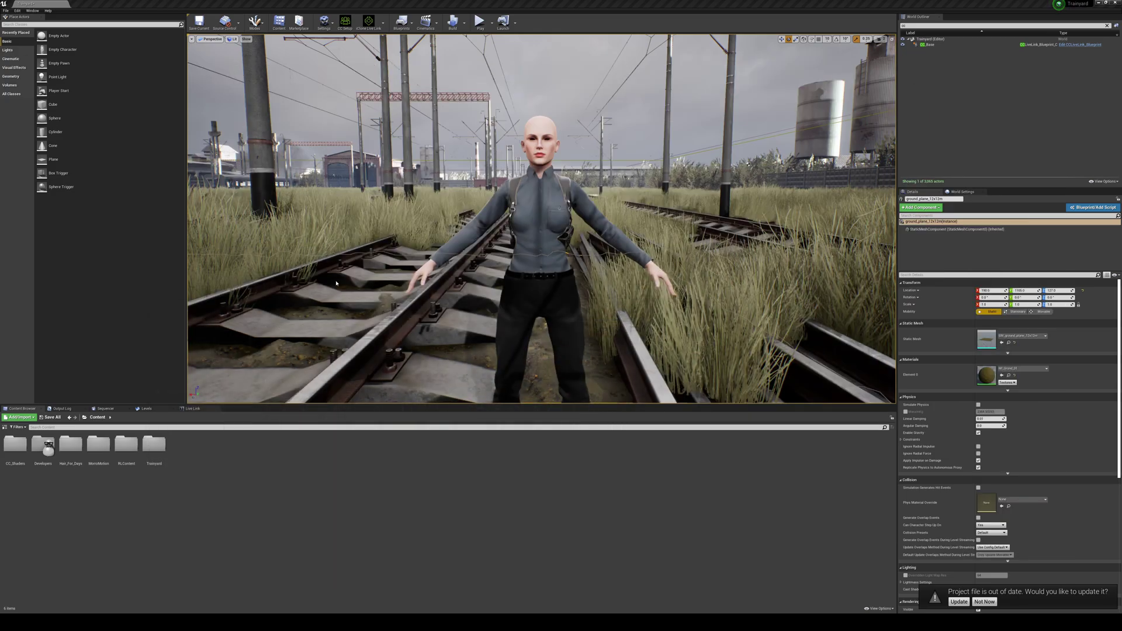
- Look up the groom plugins and check whether Alembic Groom Importer and Groom are enabled
mouse_move(437, 180)
right_down()
mouse_move(428, 191)
mouse_move(196, 169)
mouse_move(205, 158)
mouse_move(437, 180)
right_up()
right_drag(563, 294, 687, 300)
key(w)
right_drag(380, 174, 391, 174)
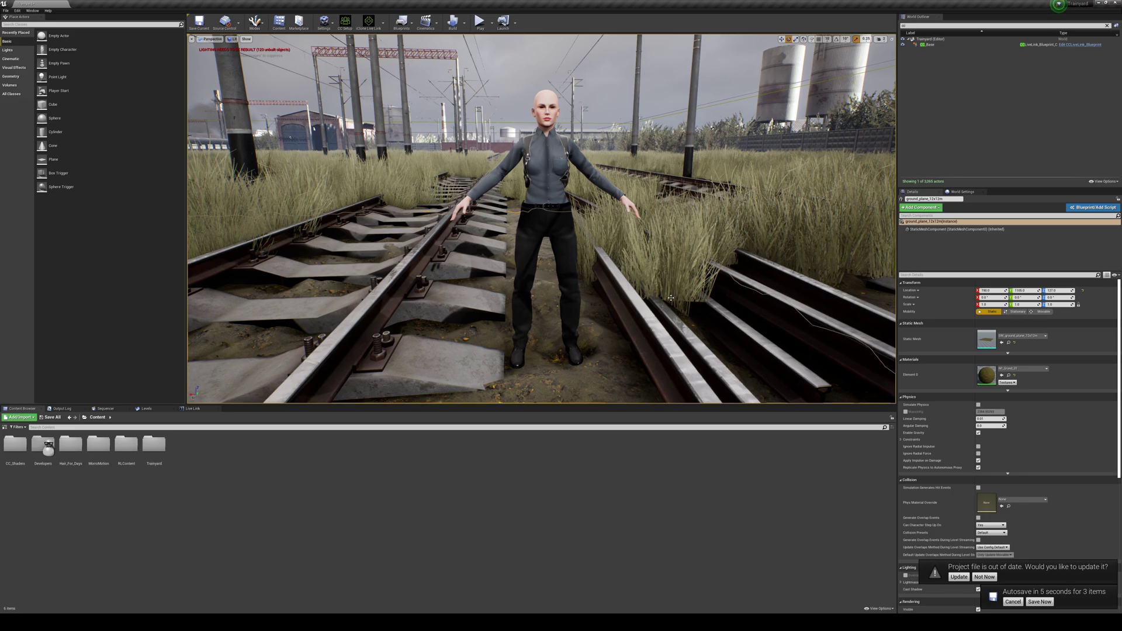
click(31, 10)
click(65, 144)
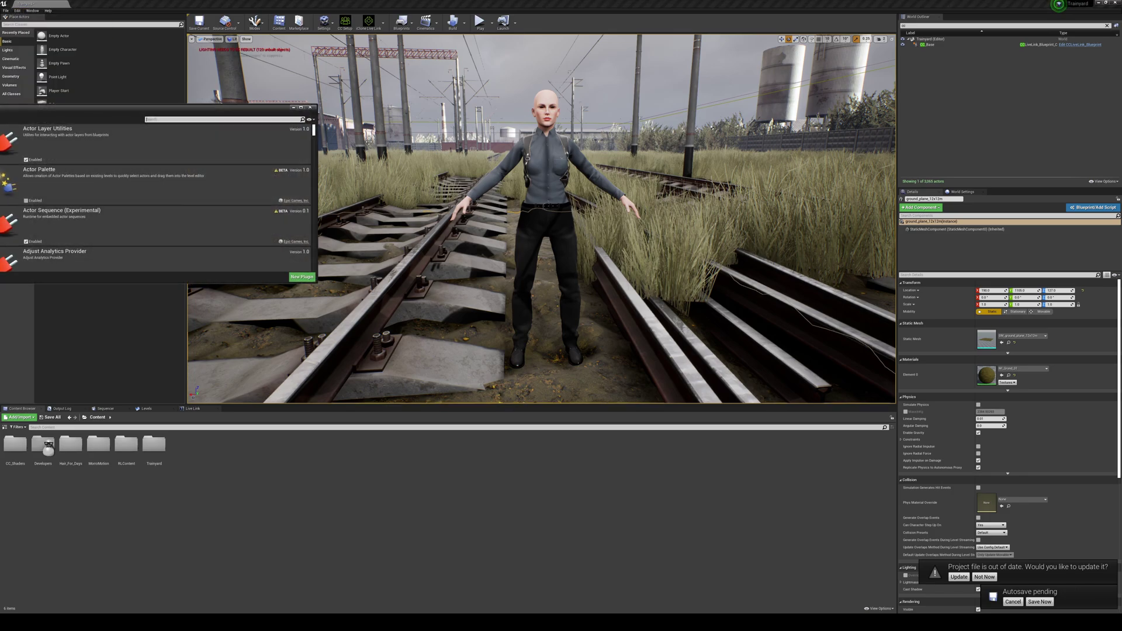
click(398, 150)
text(groo)
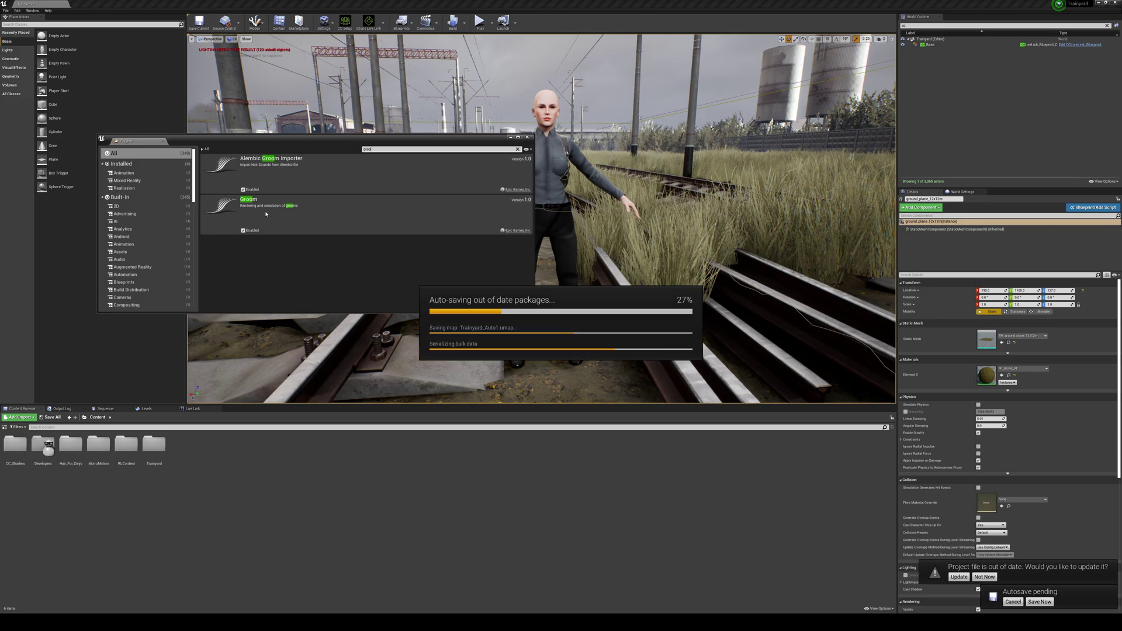
click(528, 138)
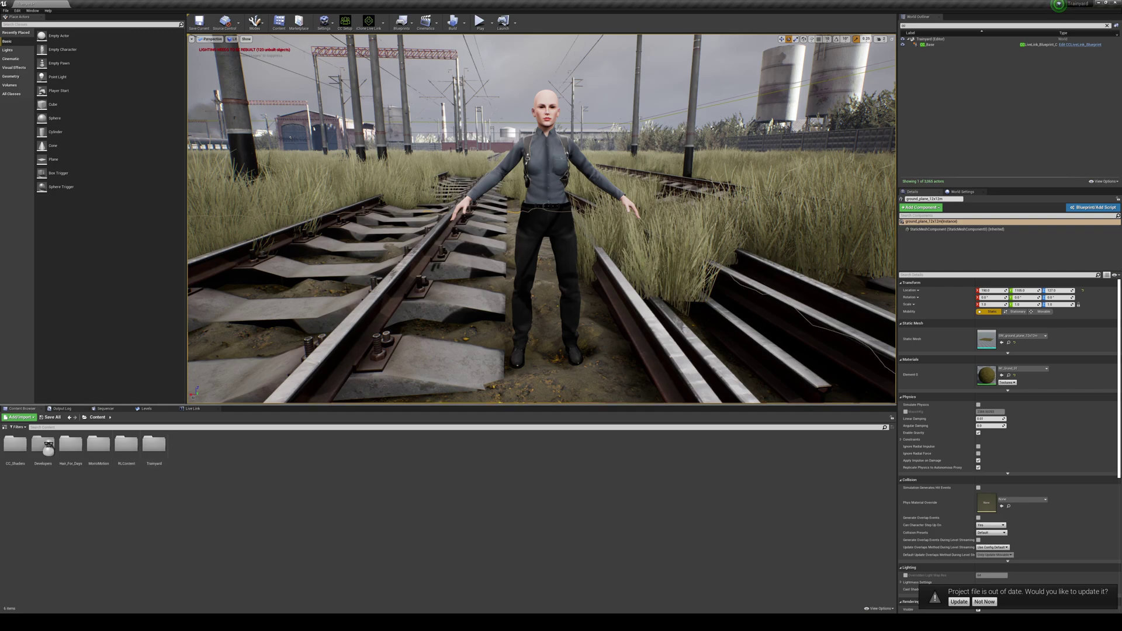
- Place the Female_Curly_Hair groom from the Hair_For_Days Hair folder in the level beside the character, undoing the last move
scroll(464, 308, up, 2)
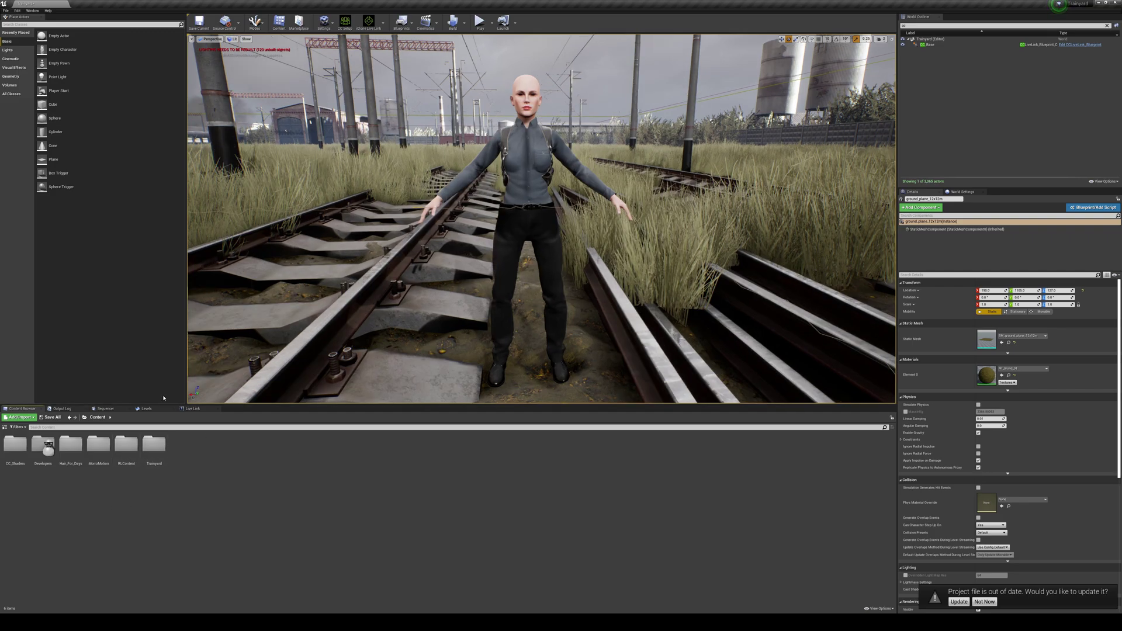
click(76, 450)
double_click(76, 450)
double_click(42, 445)
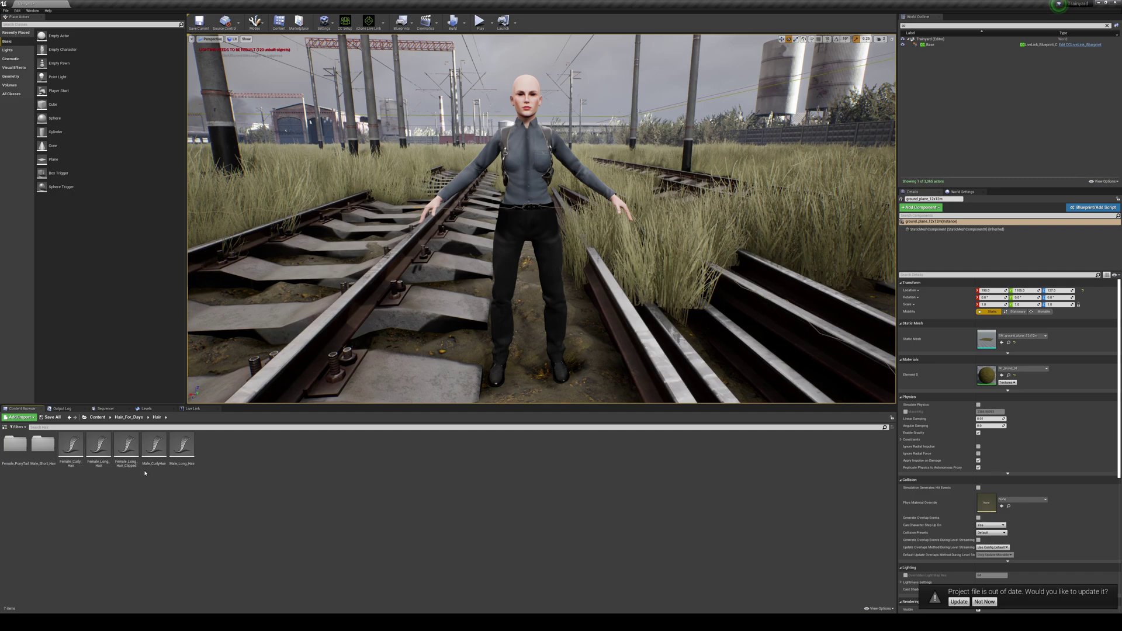
drag(71, 447, 350, 132)
key(w)
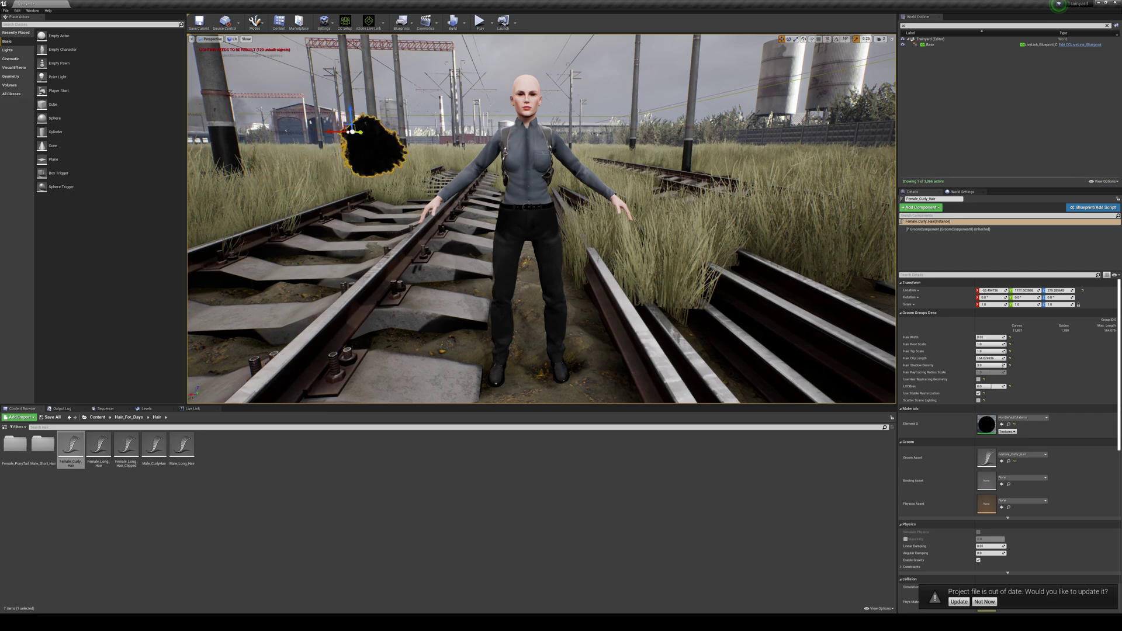
key(ctrl+z)
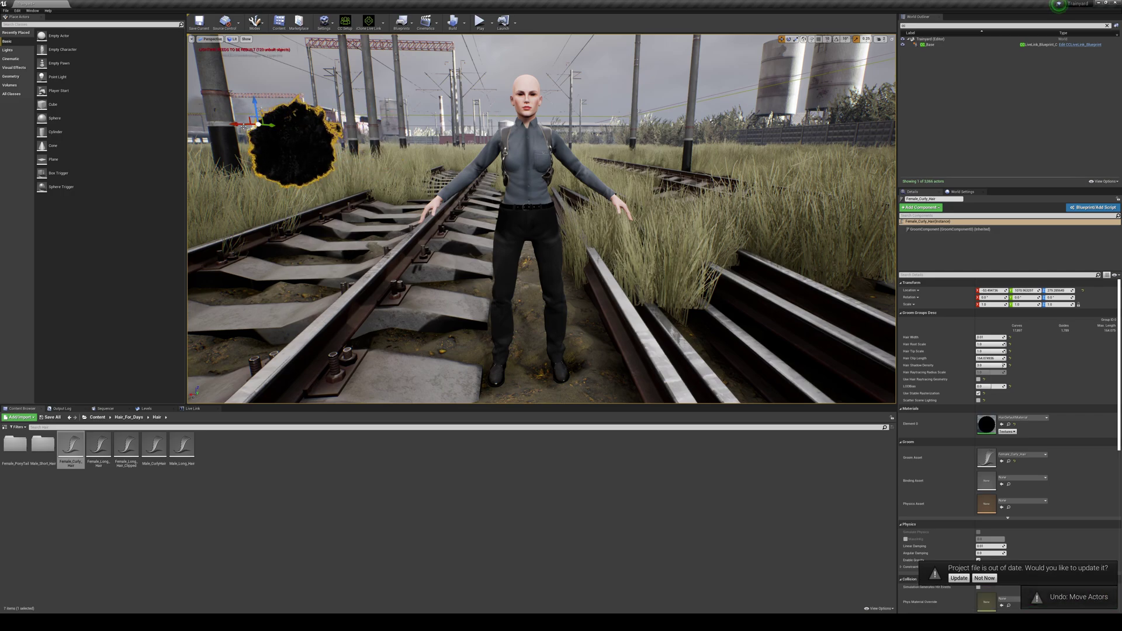
- Move the curly hair groom over to the character and raise it to surround her head
alt+drag(374, 193, 526, 251)
right_drag(349, 151, 482, 207)
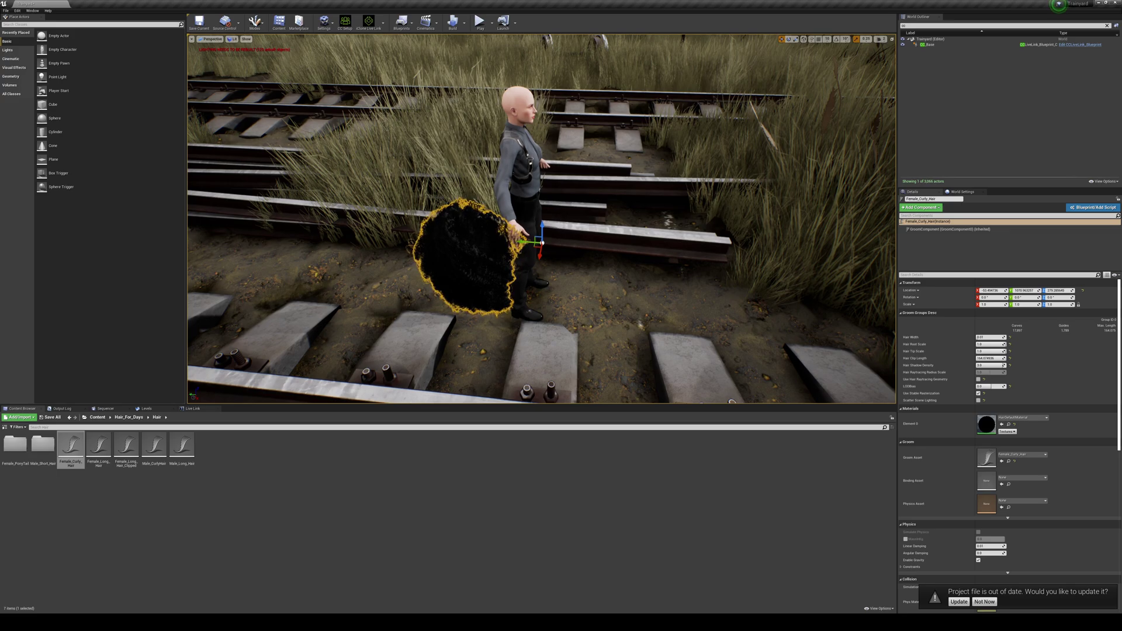
drag(540, 250, 563, 80)
right_drag(562, 80, 390, 47)
key(w)
key(d)
drag(355, 158, 367, 159)
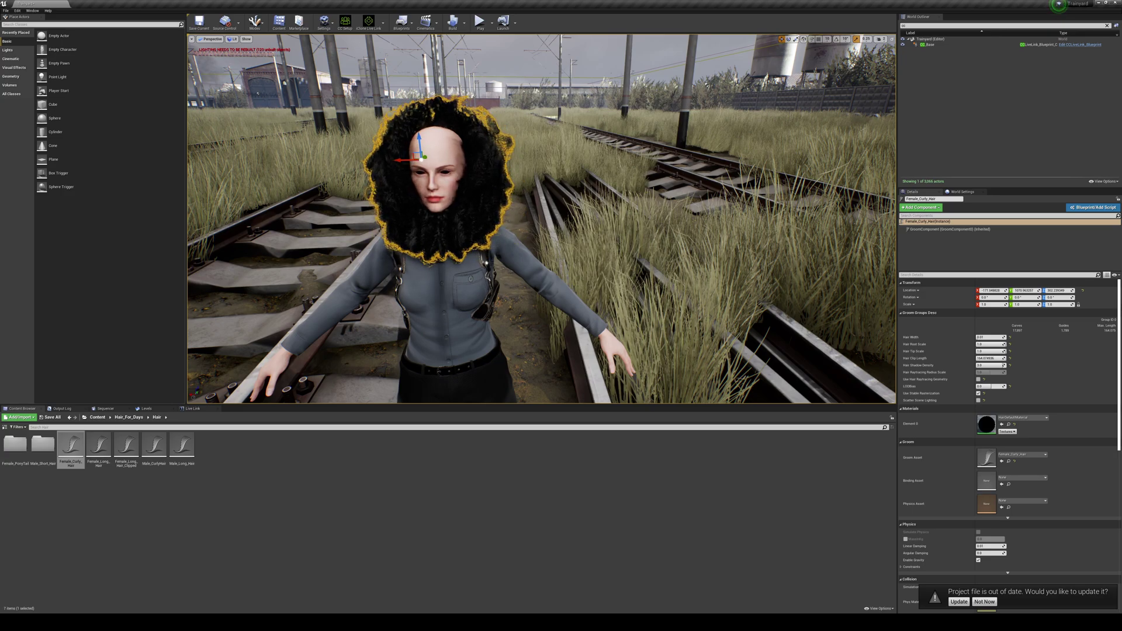
drag(1023, 297, 1033, 297)
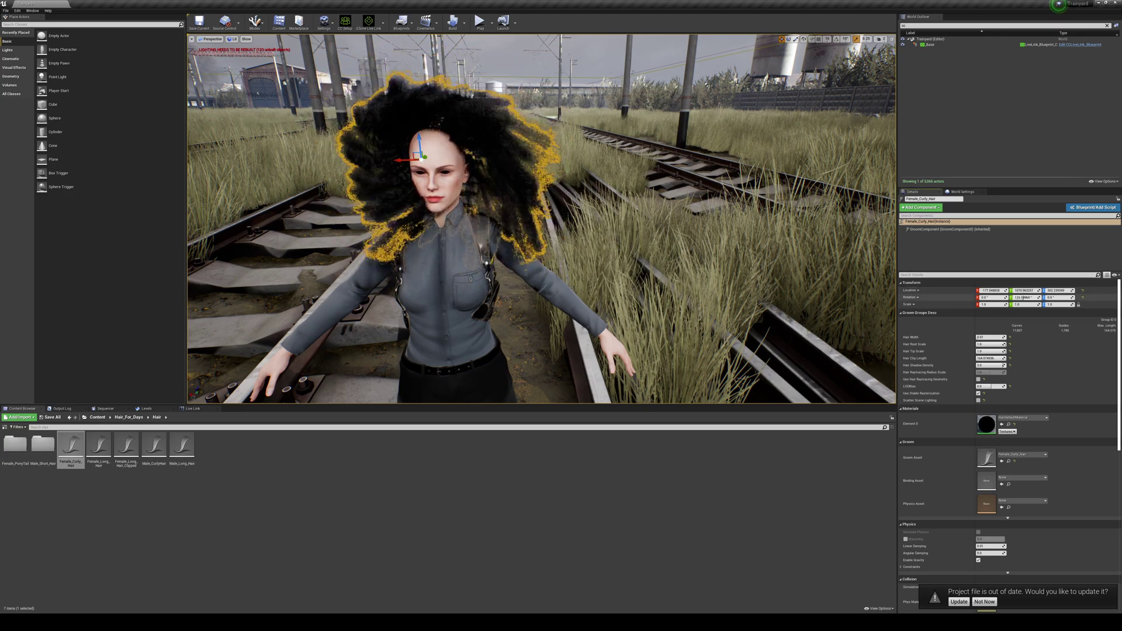
key(ctrl+z)
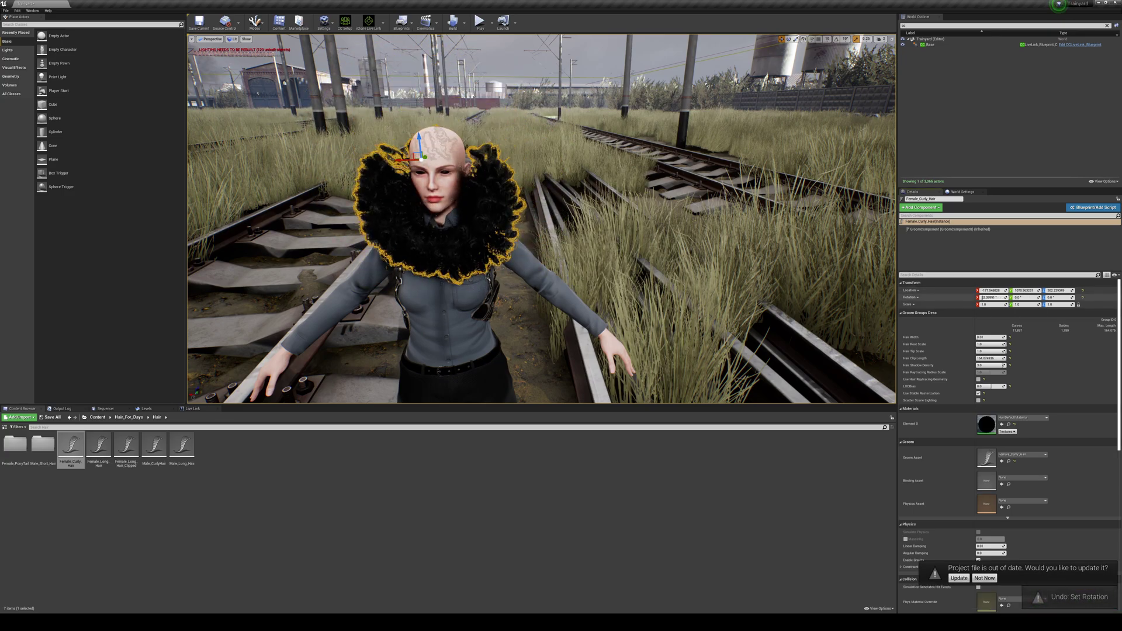
key(ctrl+z)
key(ctrl+z)
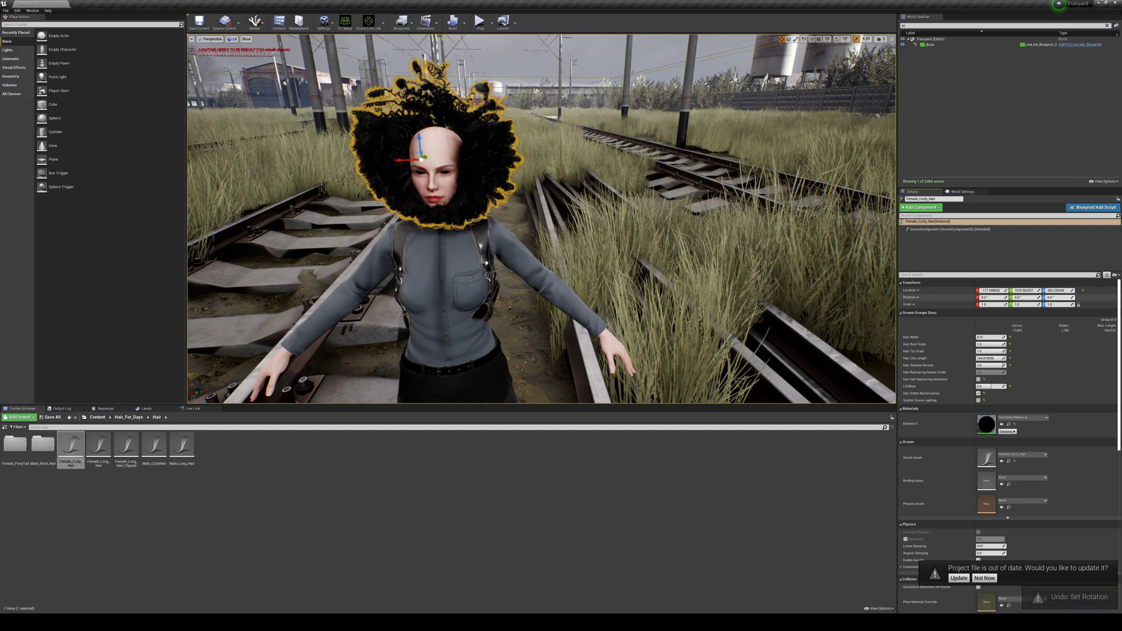
drag(1041, 299, 1061, 299)
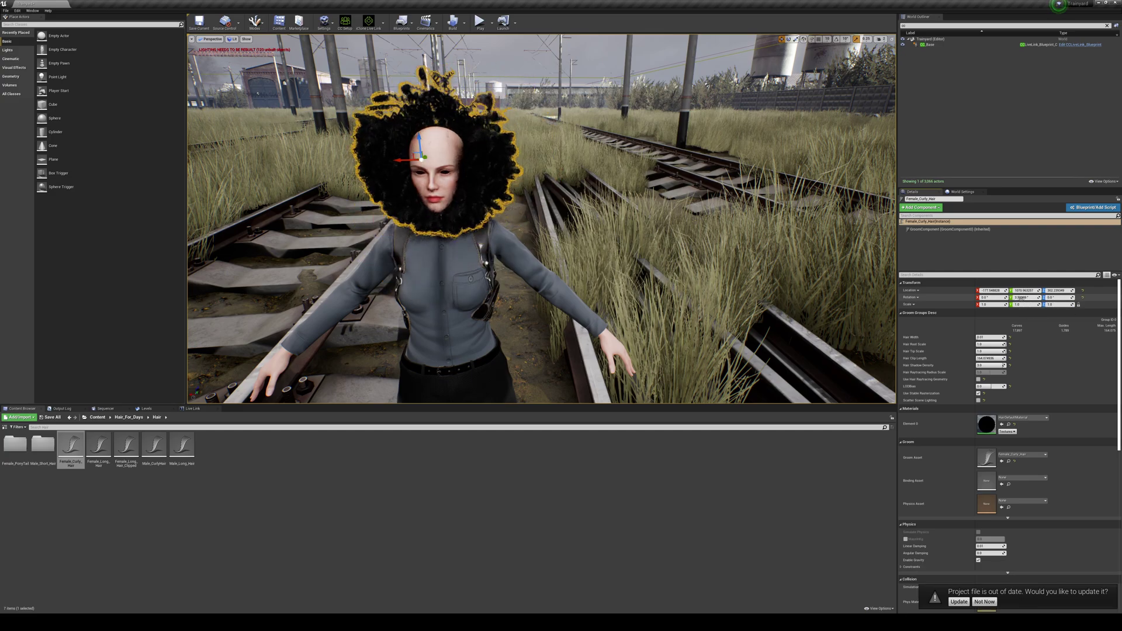
key(ctrl+z)
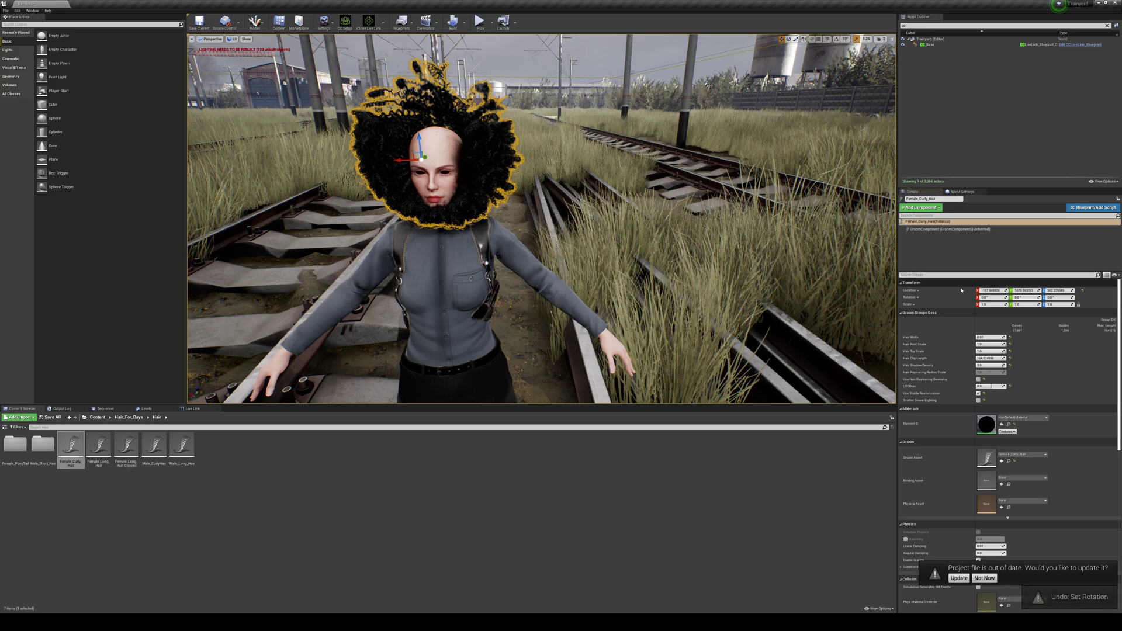
key(ctrl+z)
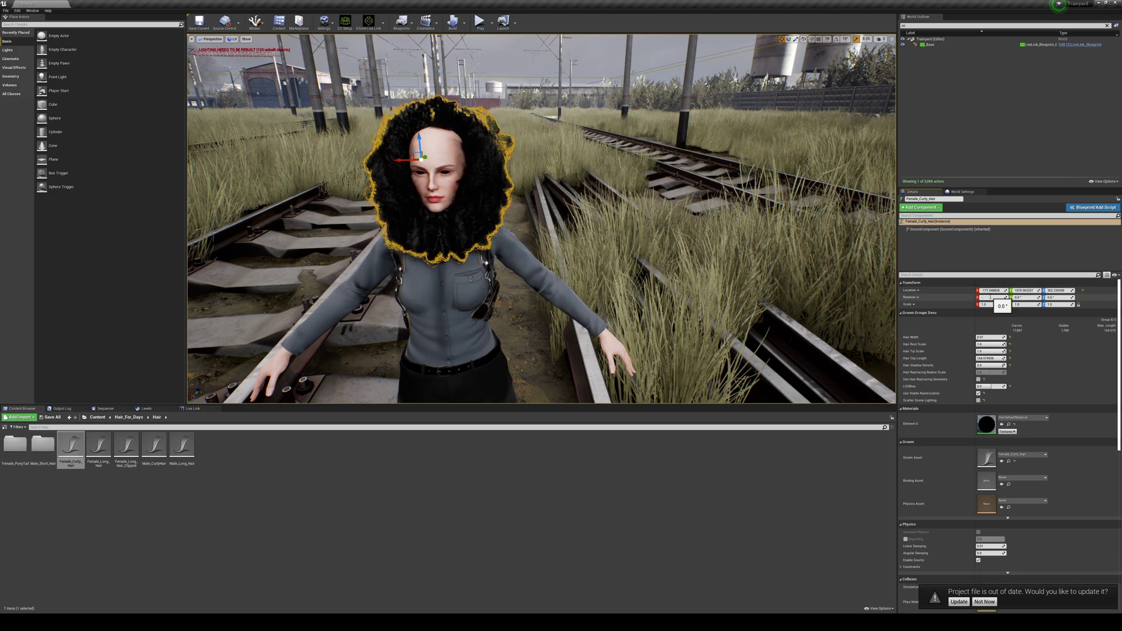
- Set the curly hair's X rotation to -90° and turn on the viewport's FPS display
key(Return)
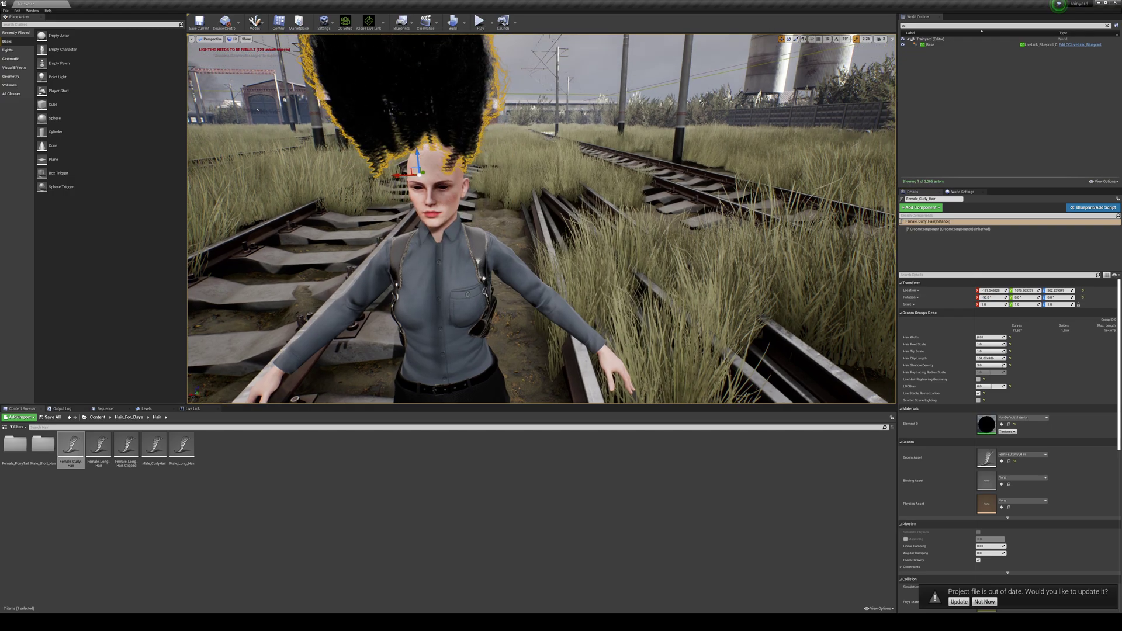
right_drag(221, 56, 215, 45)
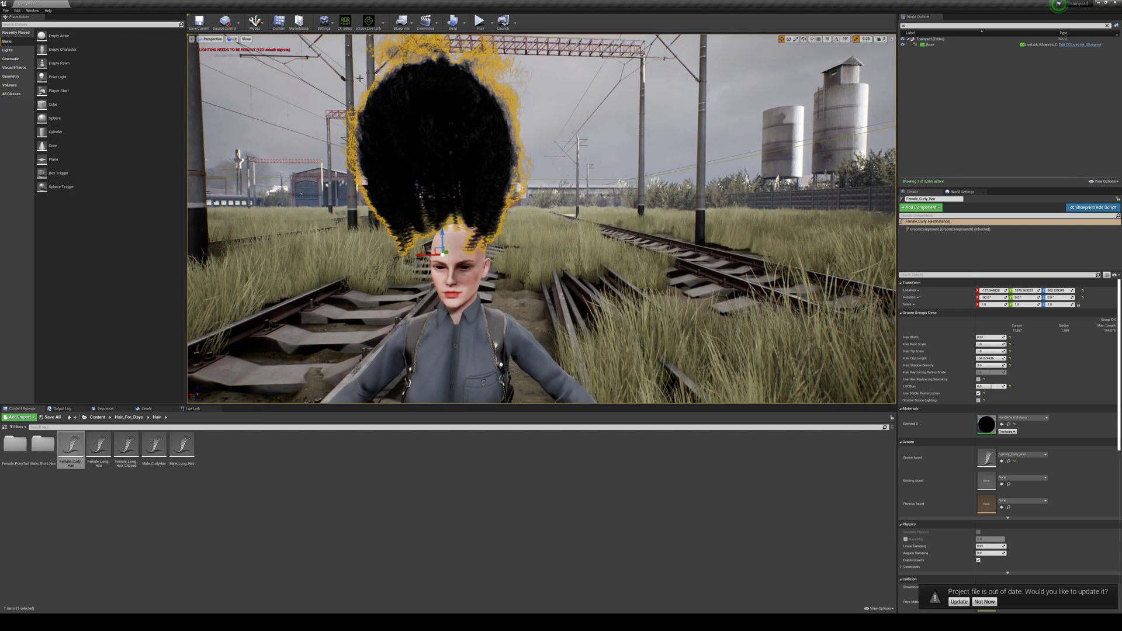
click(191, 39)
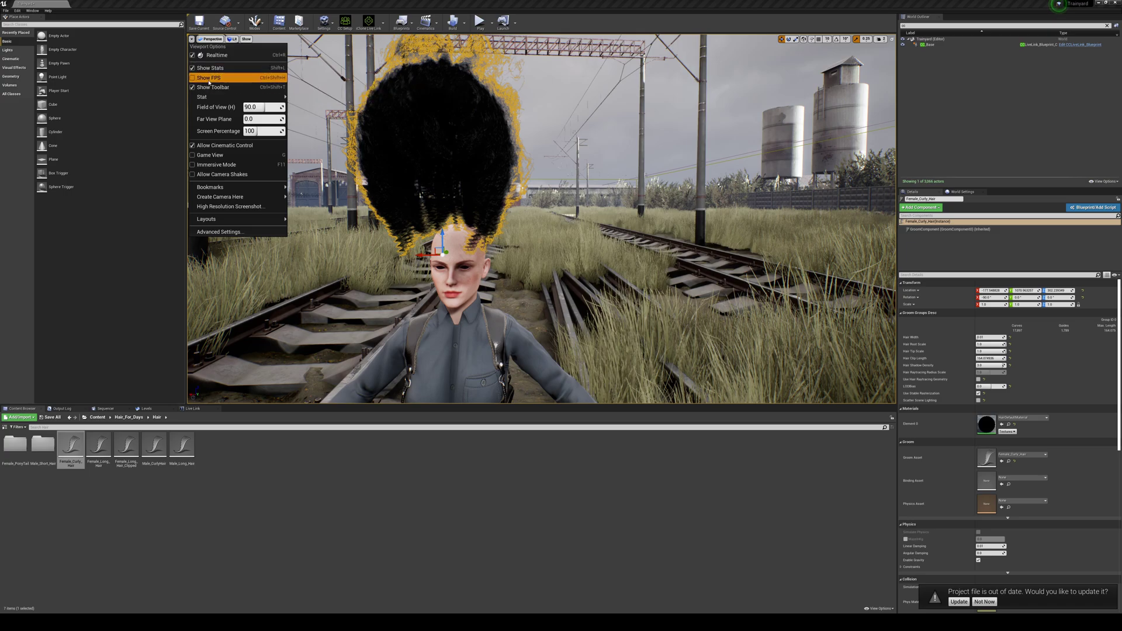
click(213, 85)
- Lower the rotated curly hair and align it with the character's scalp
right_drag(533, 168, 653, 165)
drag(560, 205, 503, 275)
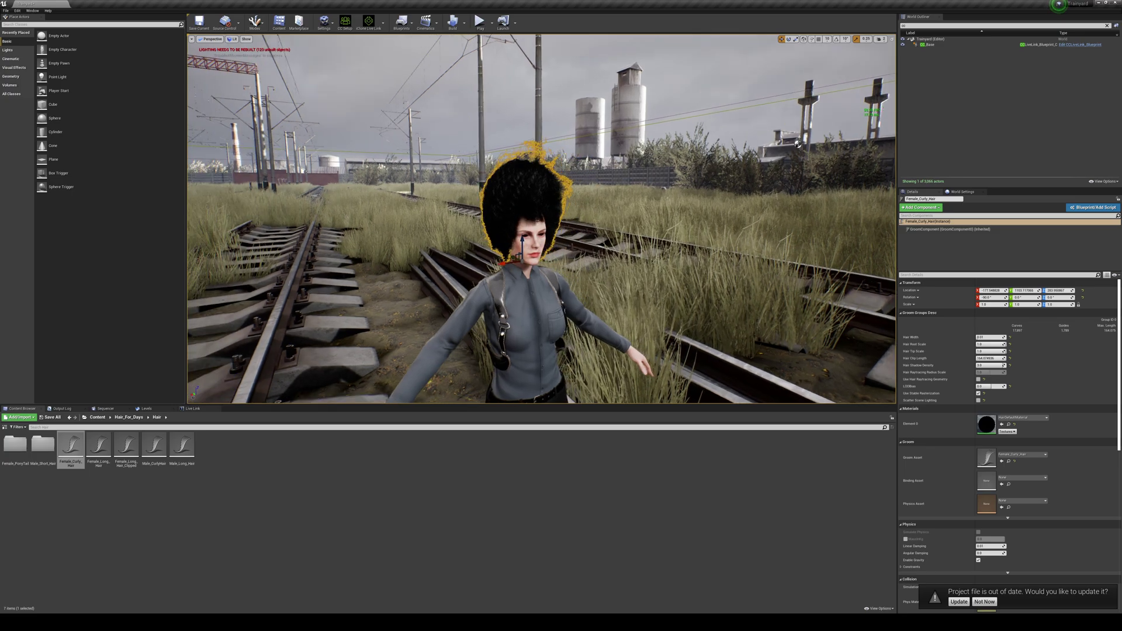
right_drag(514, 257, 454, 255)
drag(470, 257, 469, 276)
mouse_move(469, 276)
right_down()
mouse_move(468, 259)
mouse_move(512, 270)
mouse_move(467, 276)
right_up()
- Set Sub Steps to 5 in the Female_Curly_Hair asset's physics solver settings and save the asset
double_click(70, 448)
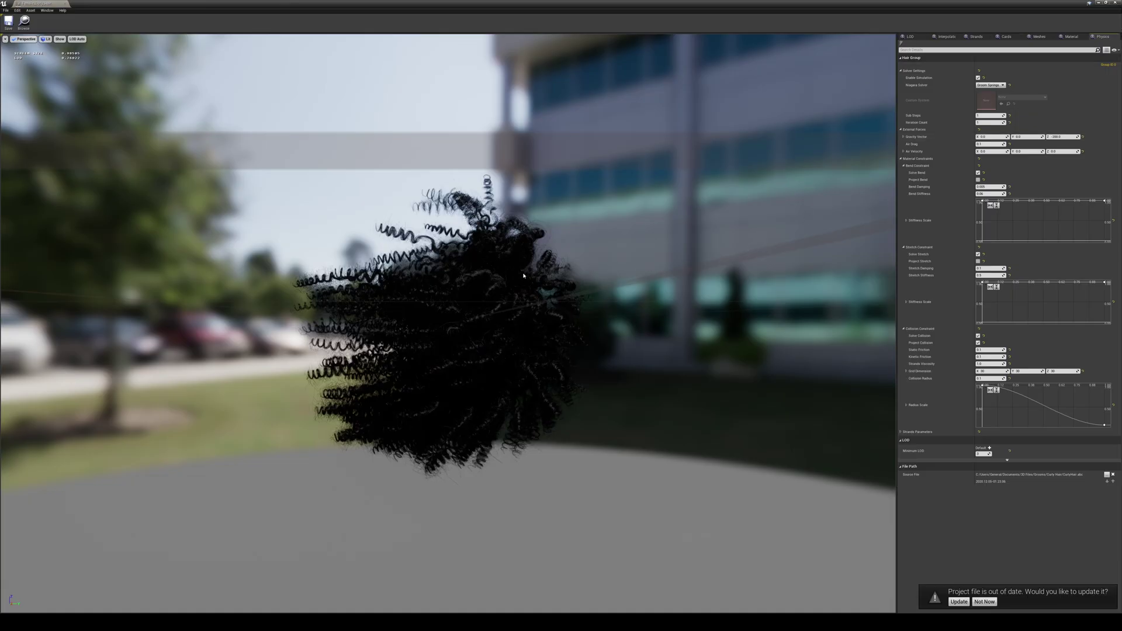
click(996, 116)
text(5)
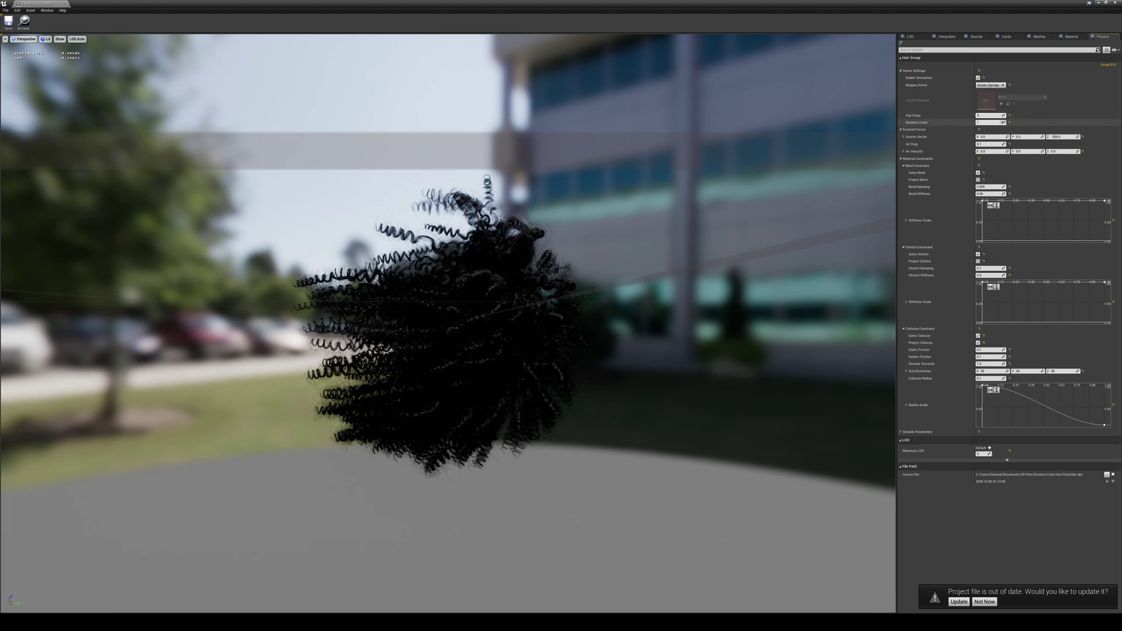
key(Tab)
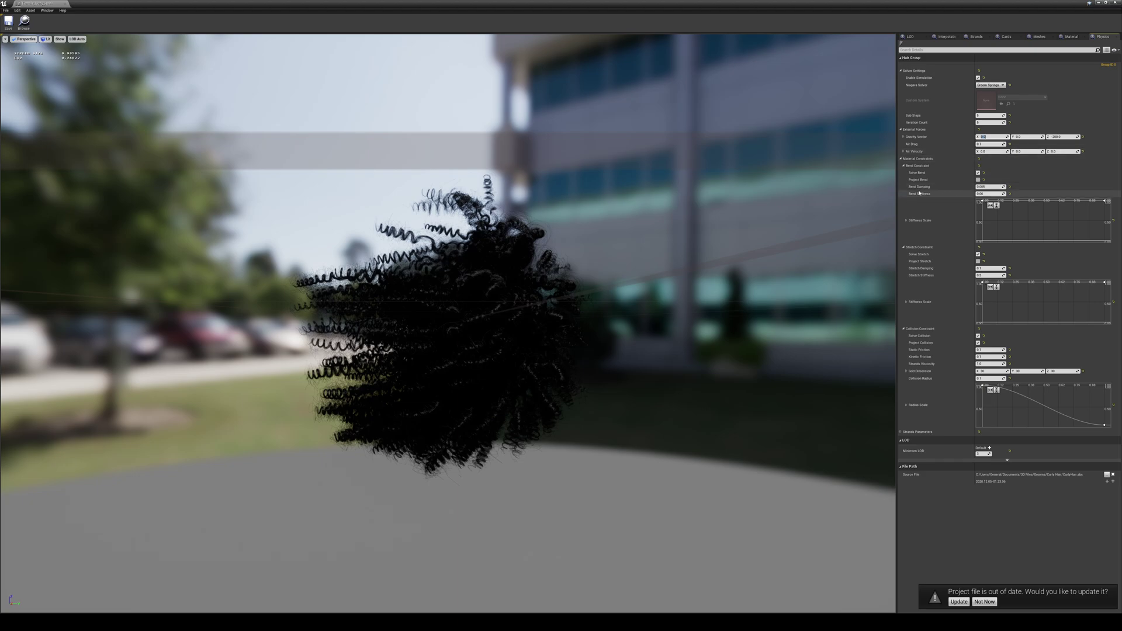
click(8, 23)
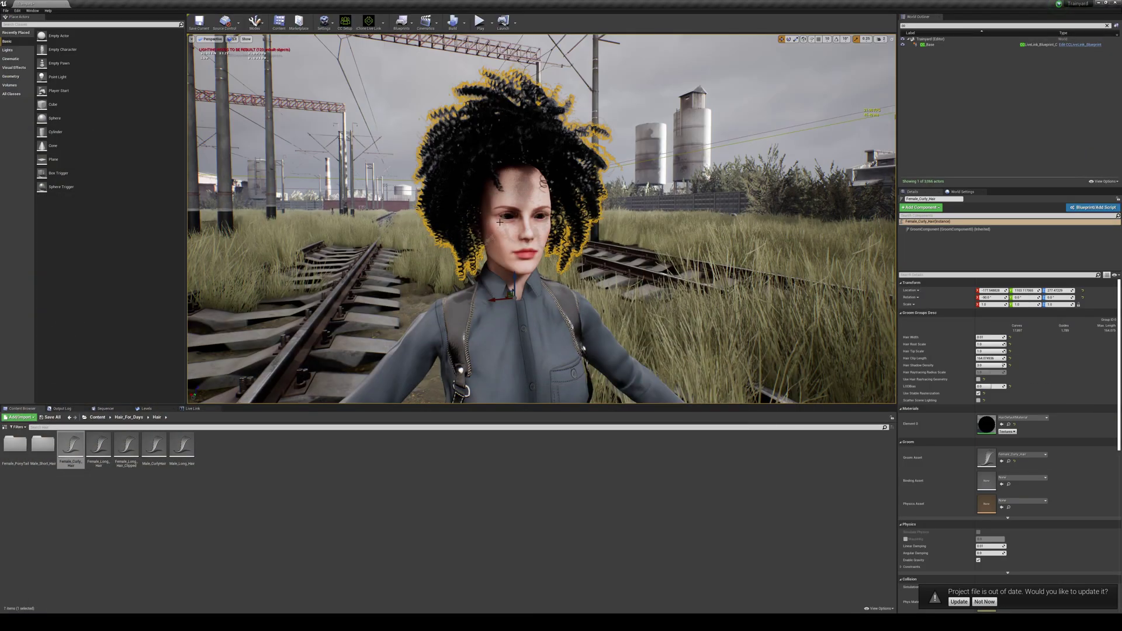
- Clear the World Outliner filter and fine-tune the curly hair's position around the character's face
right_drag(499, 222, 441, 222)
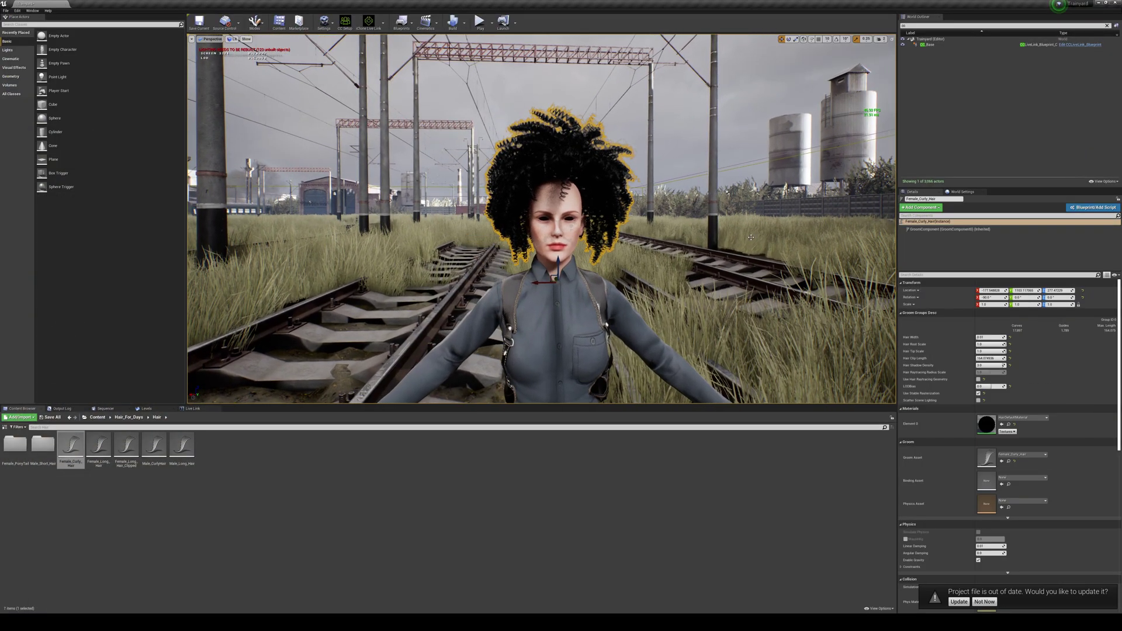
click(1106, 25)
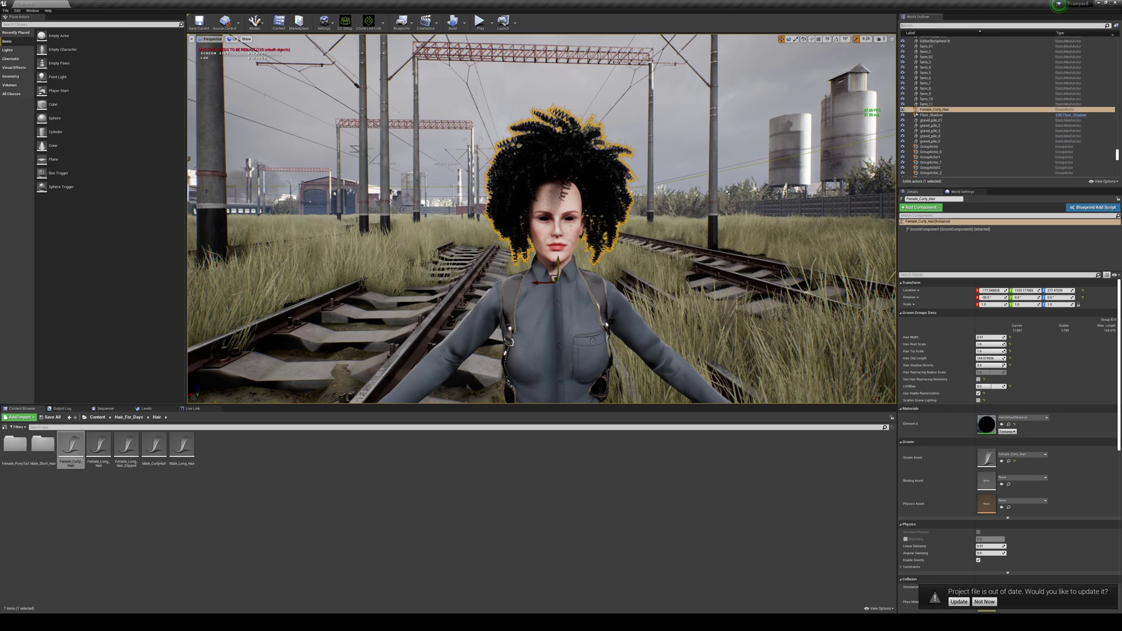
drag(558, 266, 541, 298)
right_drag(535, 297, 565, 296)
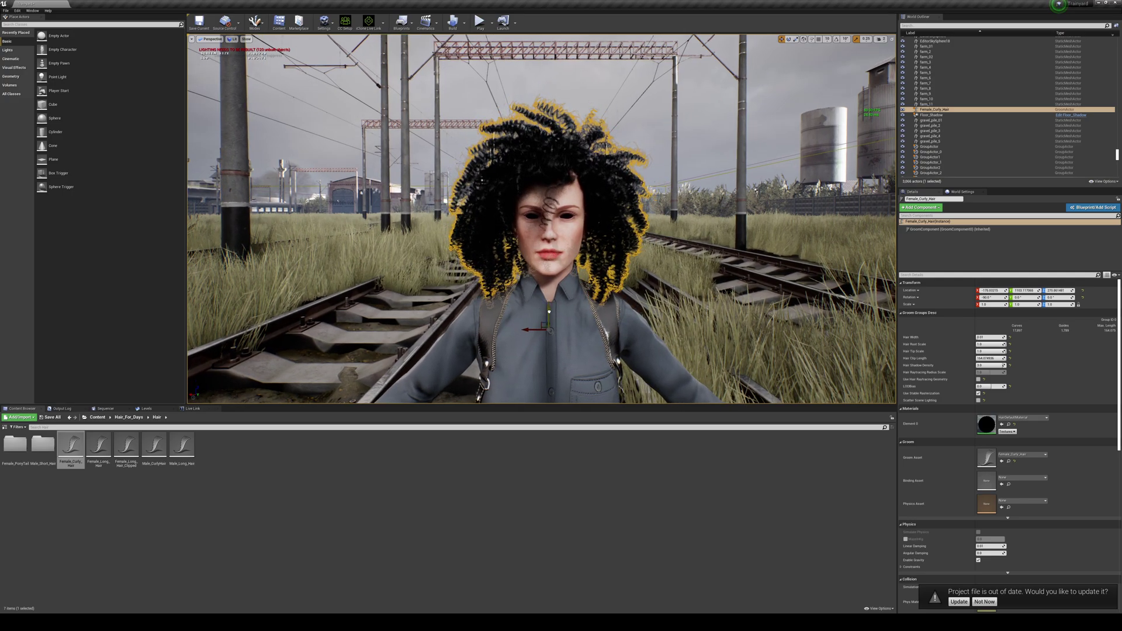
right_drag(549, 314, 427, 311)
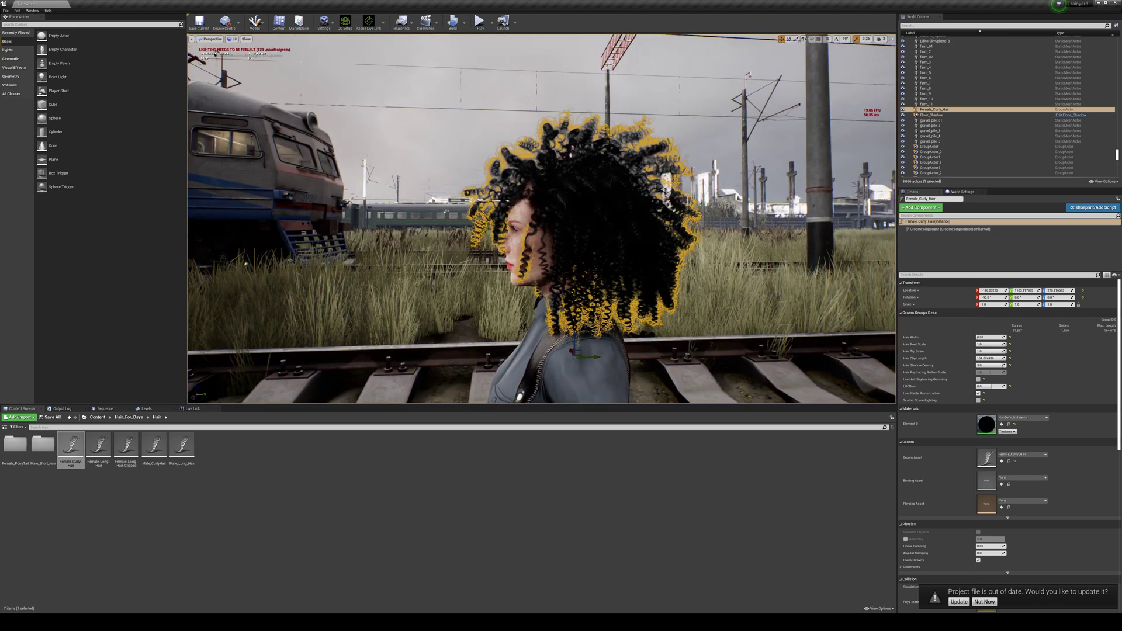
- Rename the Female_Curly_Hair actor in the level to CC_Female_Curly_Hair
right_drag(600, 333, 581, 341)
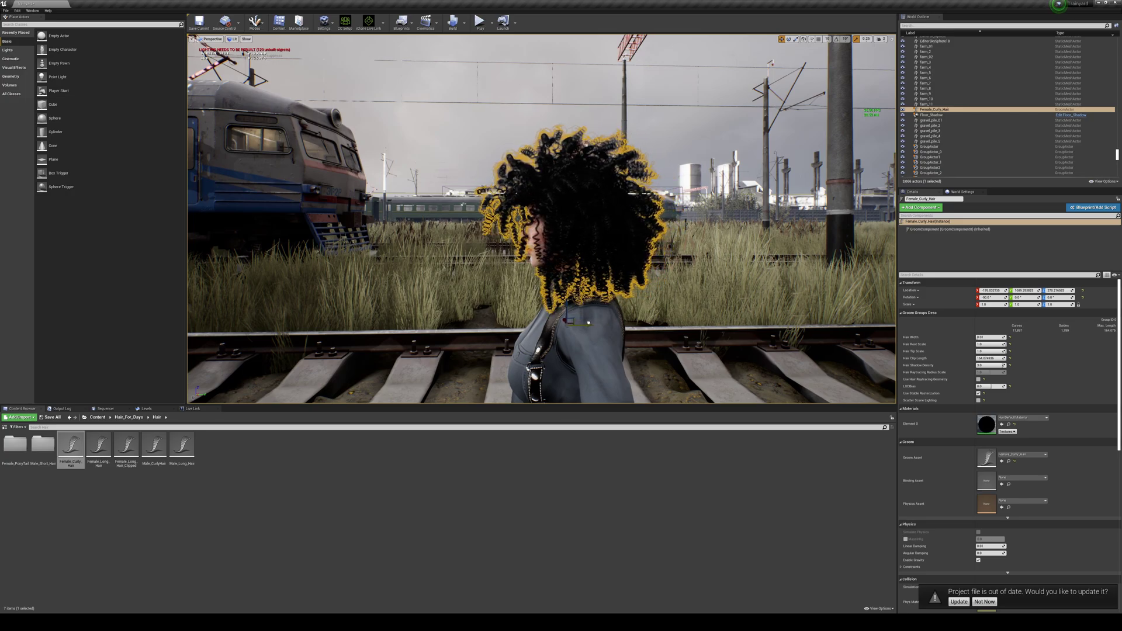
right_drag(553, 320, 683, 319)
right_drag(798, 261, 717, 261)
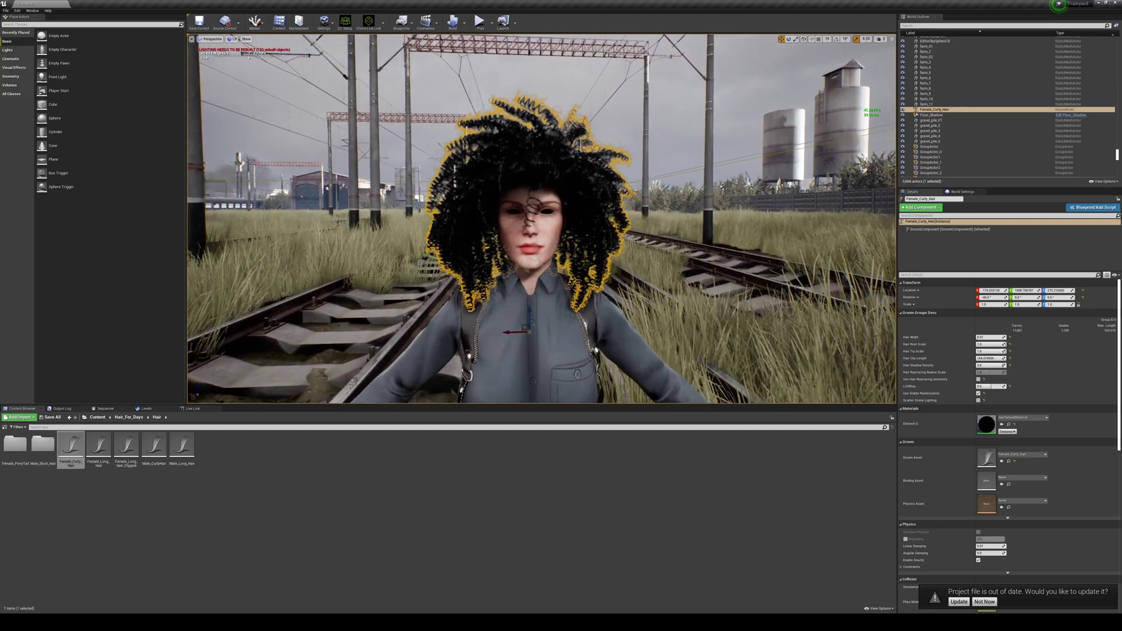
click(933, 110)
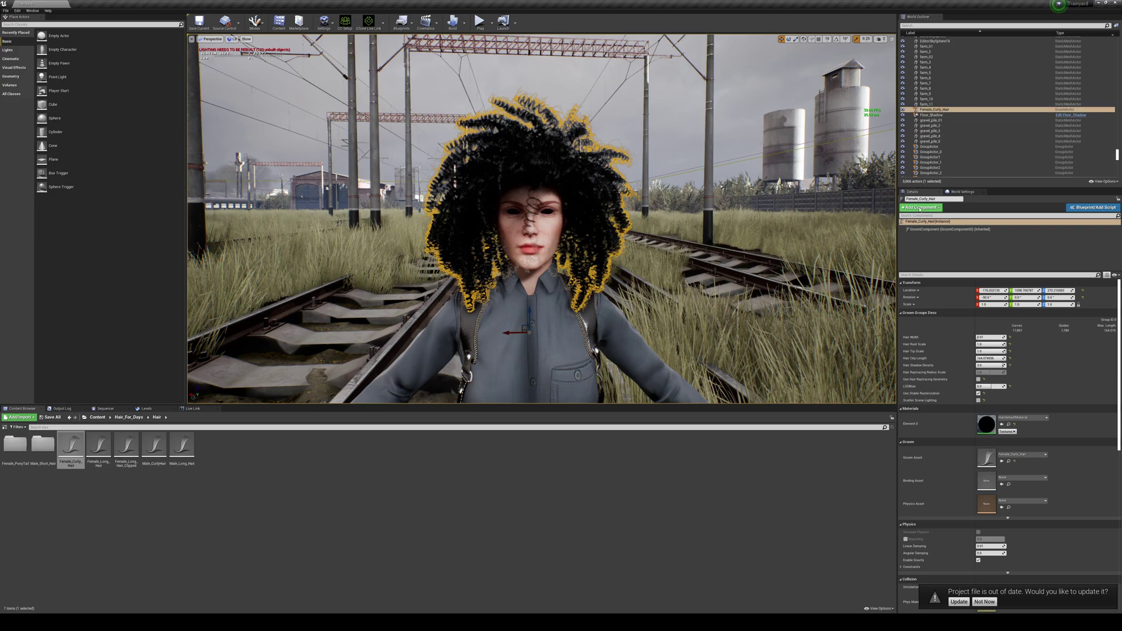
click(907, 199)
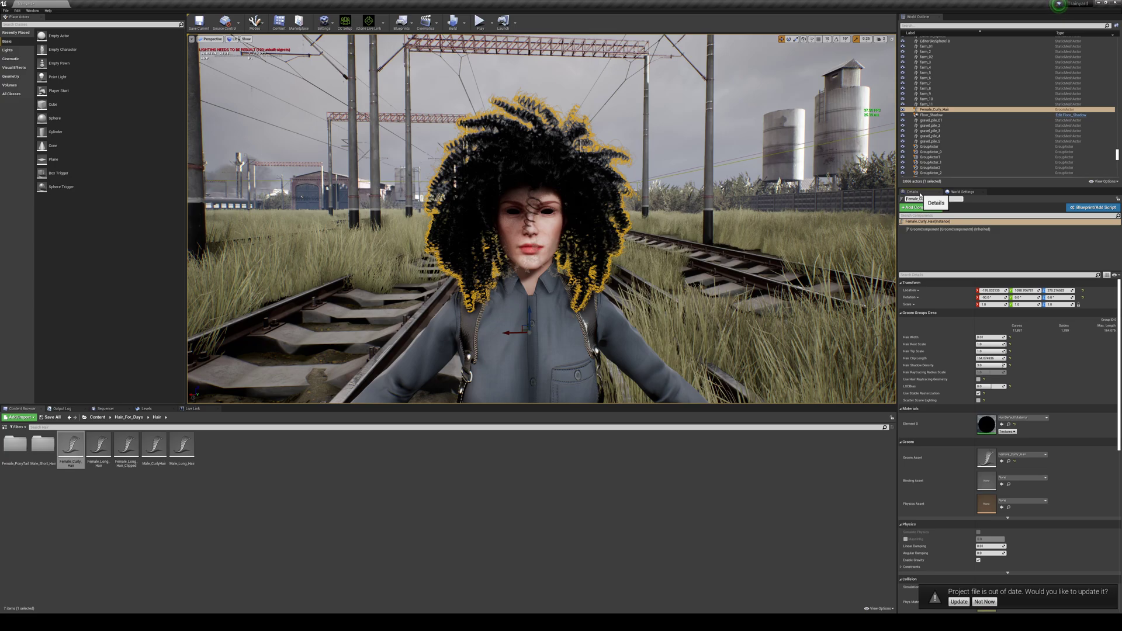
text(CC_)
click(696, 211)
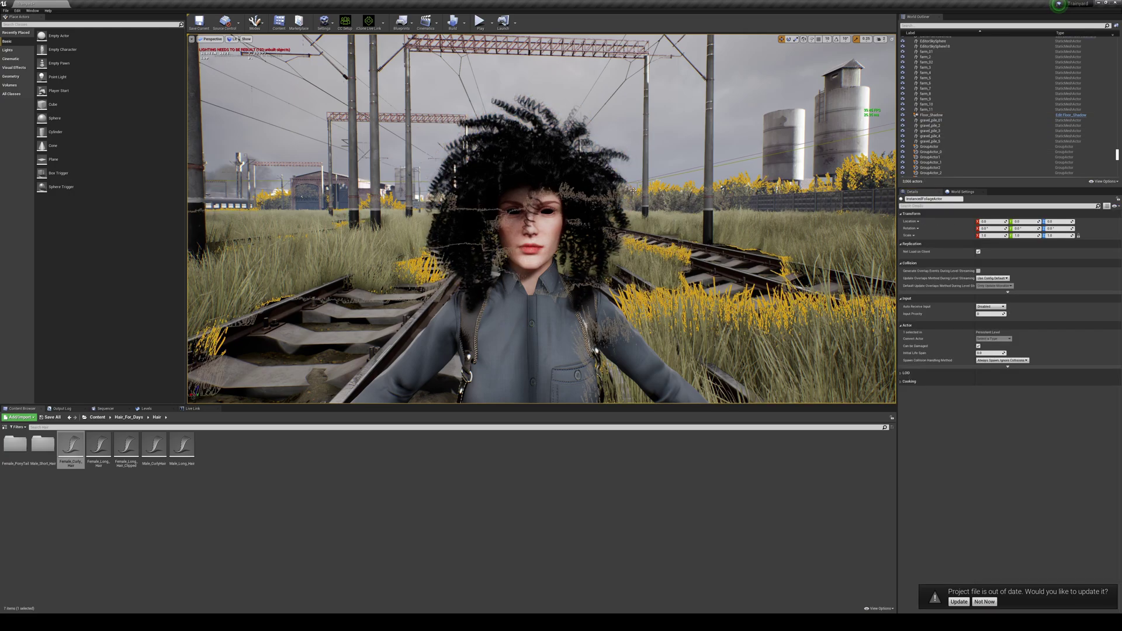
key(ctrl+z)
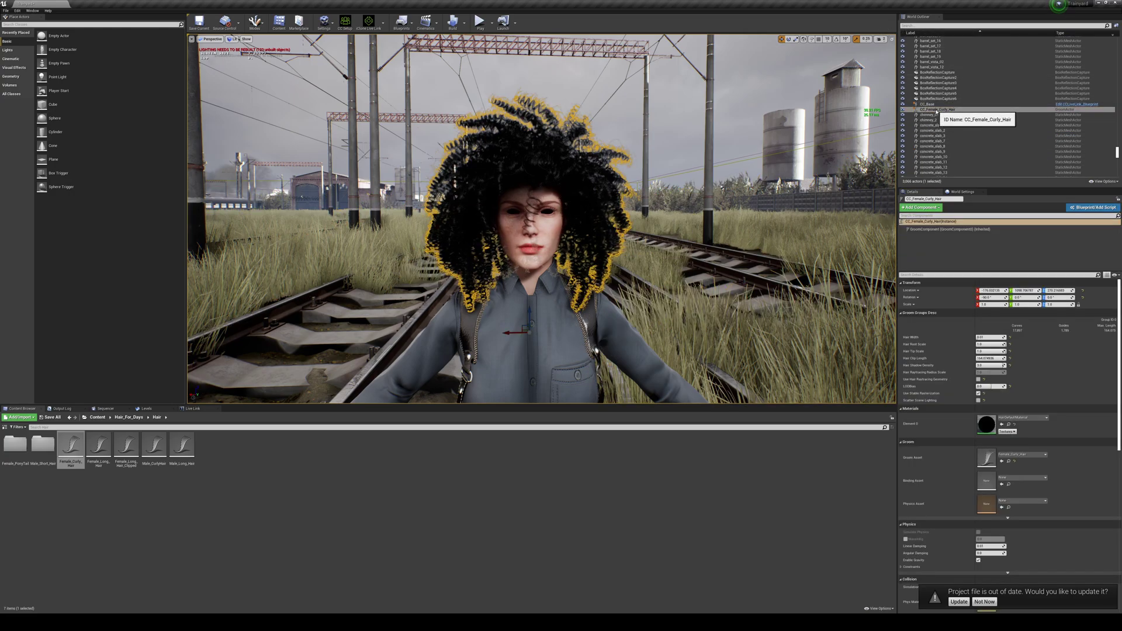
- Attach the CC_Female_Curly_Hair actor to the head socket of the CC_Base character
click(620, 330)
right_drag(620, 329, 602, 356)
key(s)
right_drag(841, 153, 844, 161)
key(q)
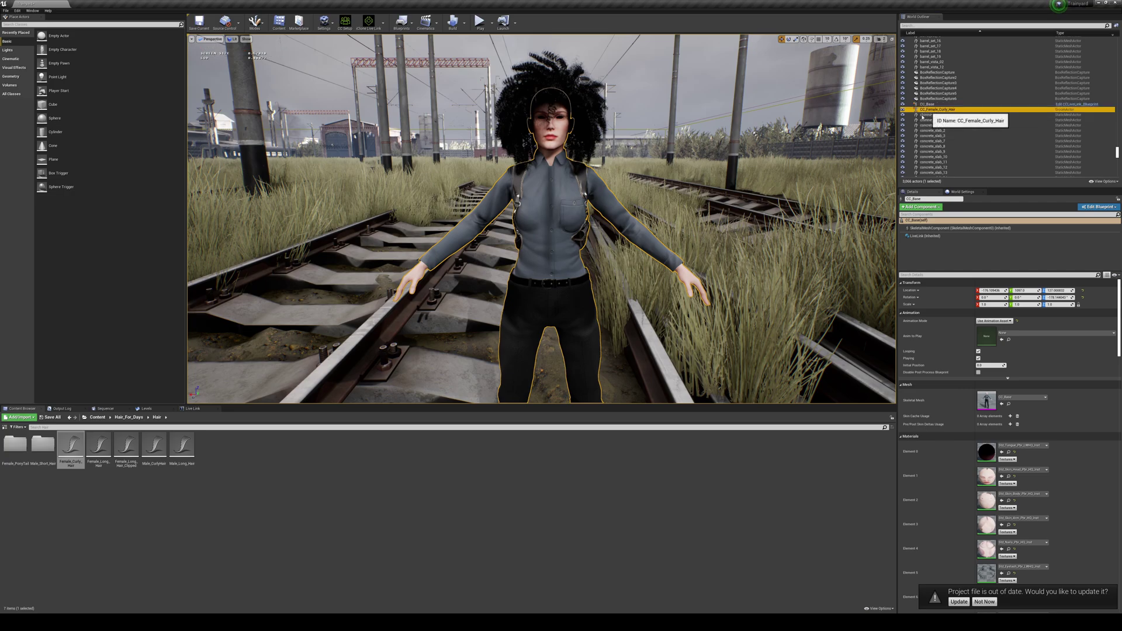
click(935, 109)
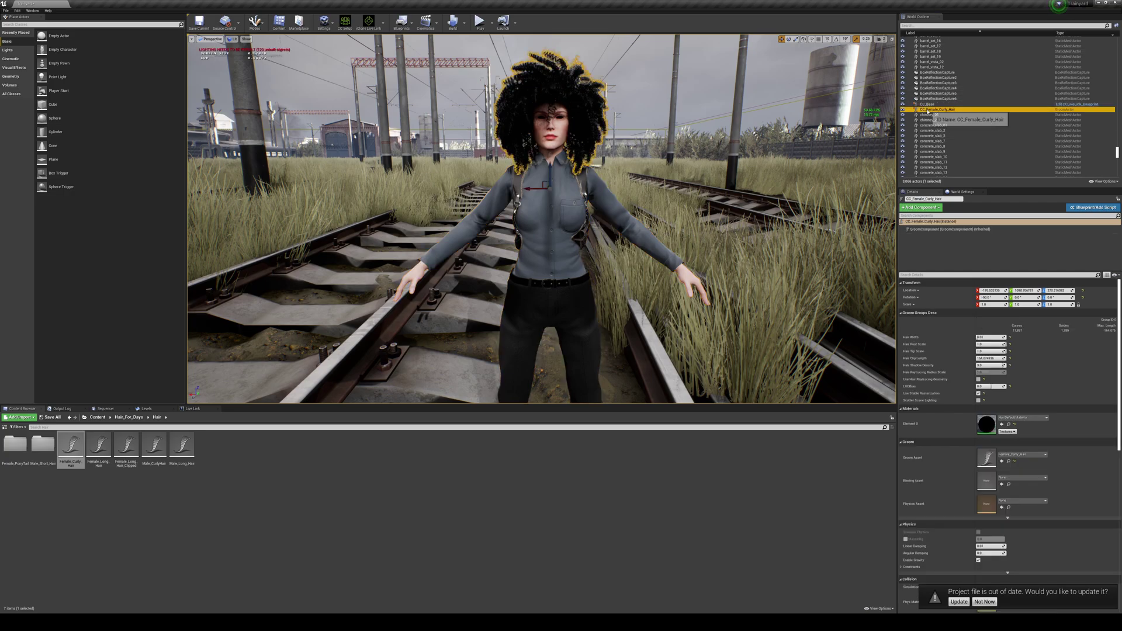
drag(929, 112, 929, 105)
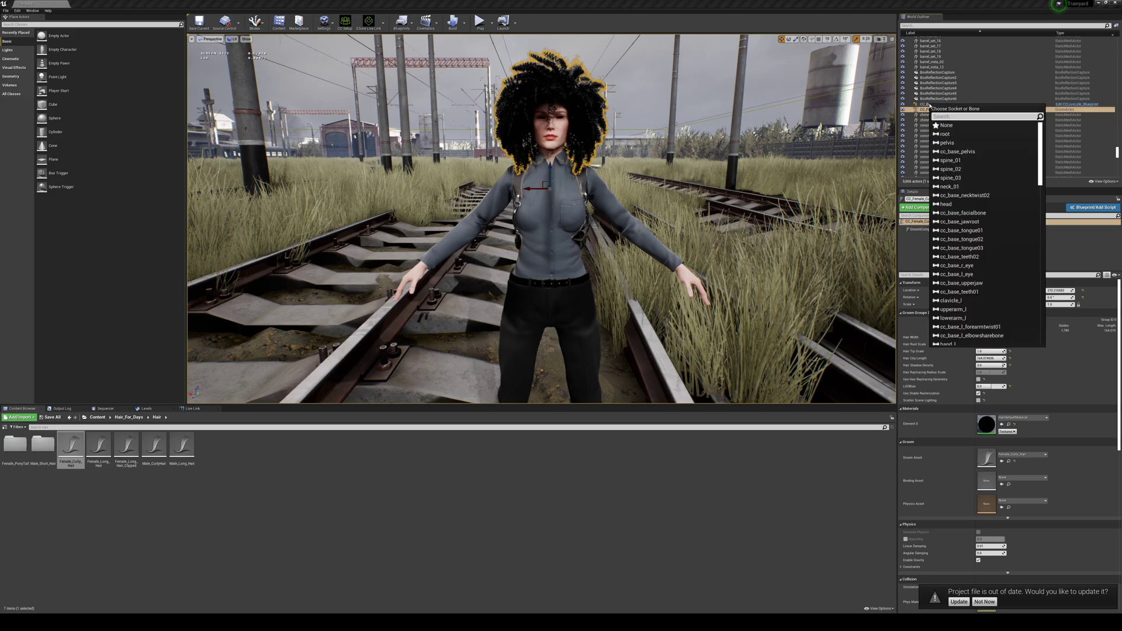
text(h)
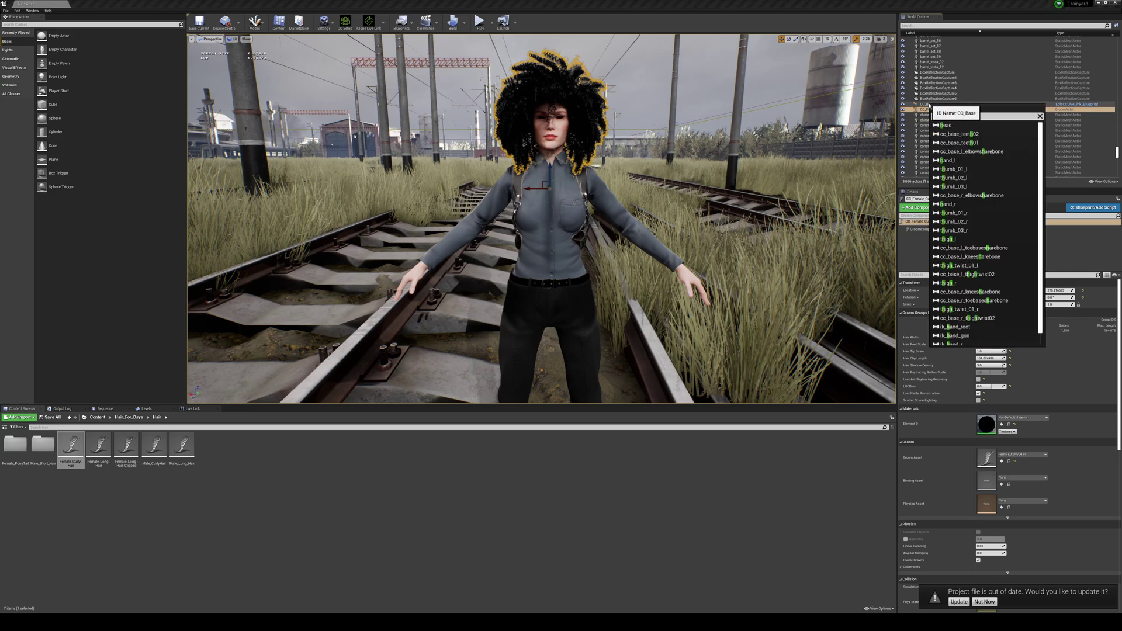
click(996, 128)
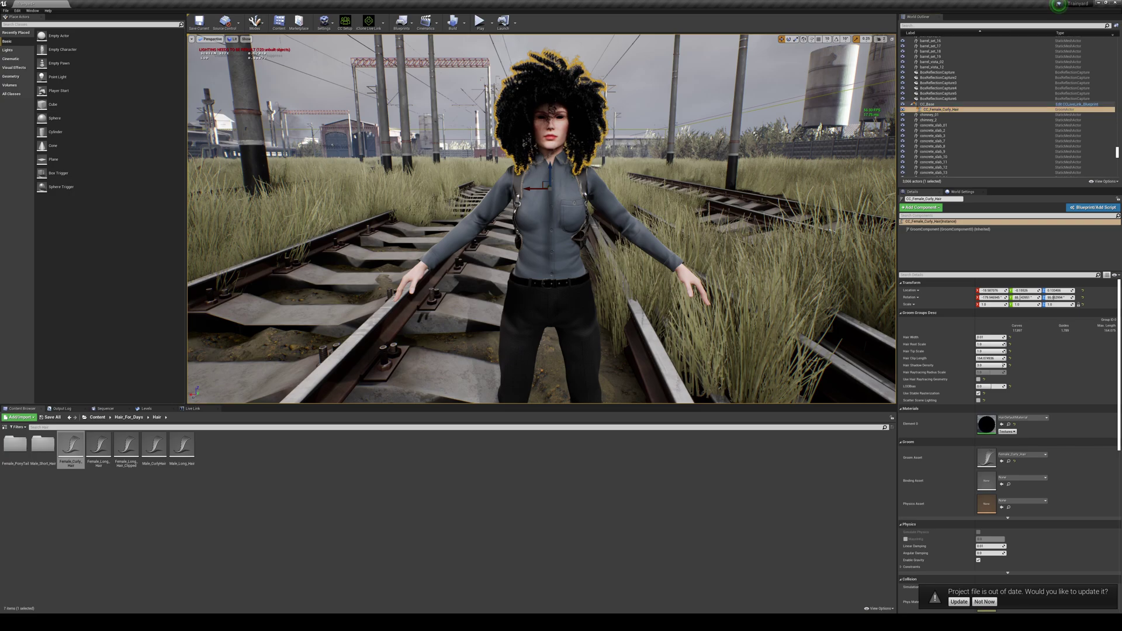
- Move the CC_Base character with its attached hair a short distance across the ground beside the railway track
scroll(628, 289, down, 5)
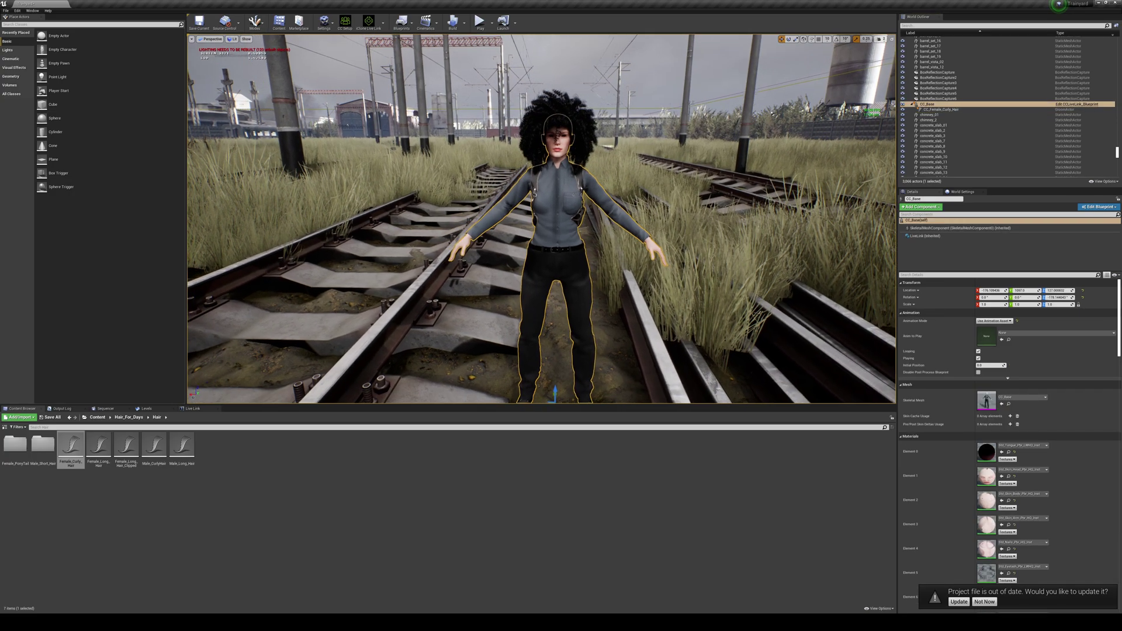
scroll(350, 126, down, 1)
mouse_move(540, 353)
mouse_down()
mouse_move(523, 353)
mouse_move(546, 355)
mouse_up()
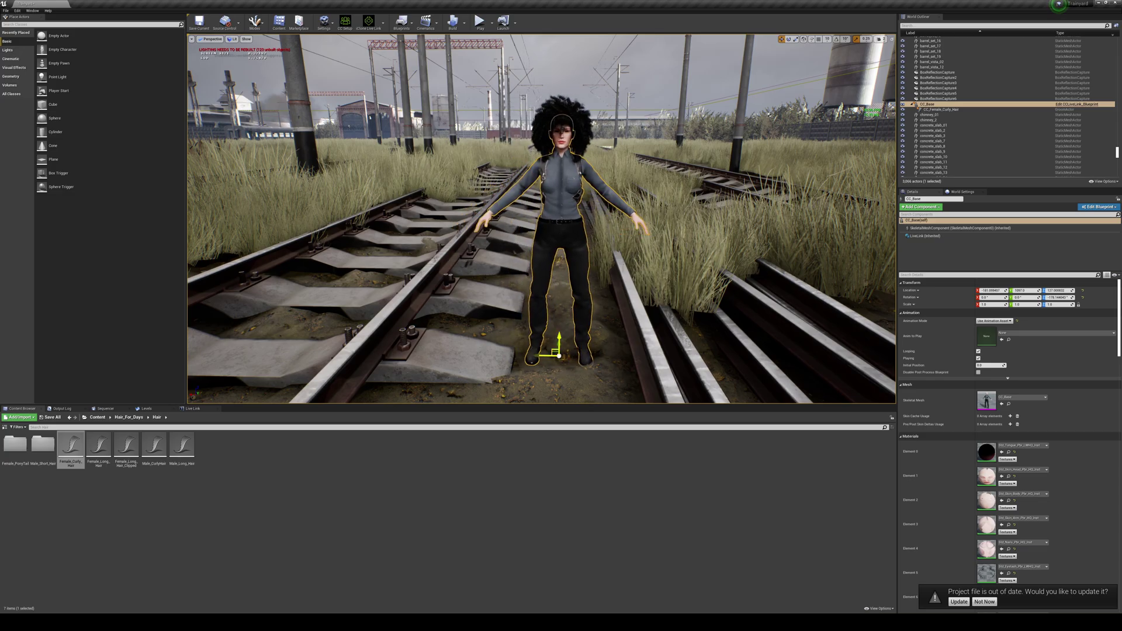
click(560, 315)
right_drag(561, 316, 563, 289)
right_drag(717, 150, 716, 149)
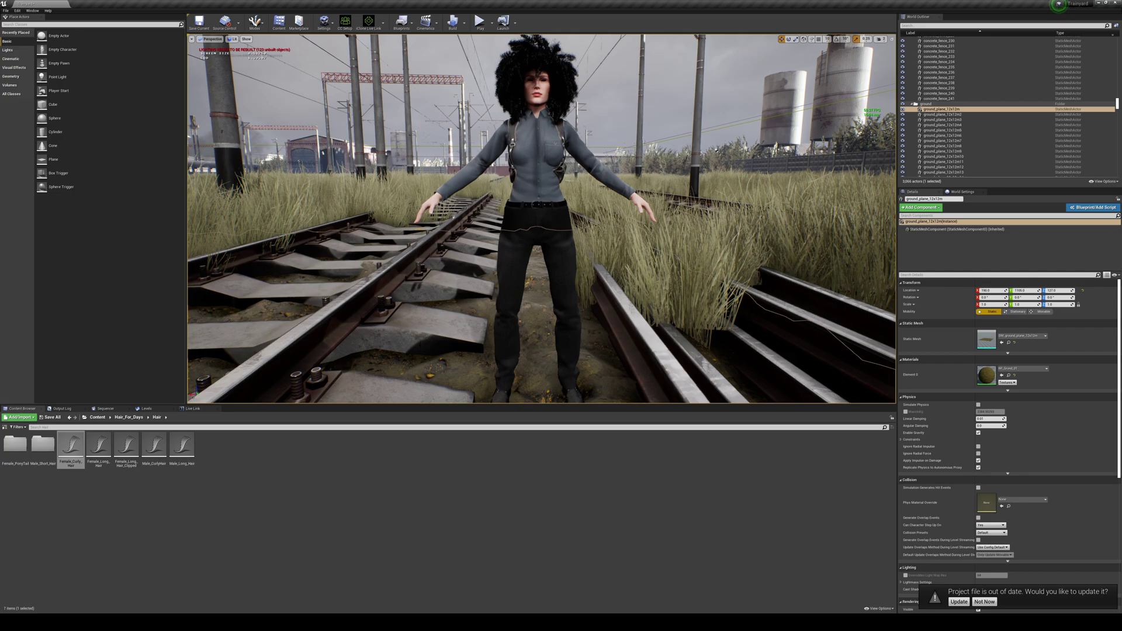
- Open the Dance_MoCap_02 folder within the MorroMotion animations
click(98, 417)
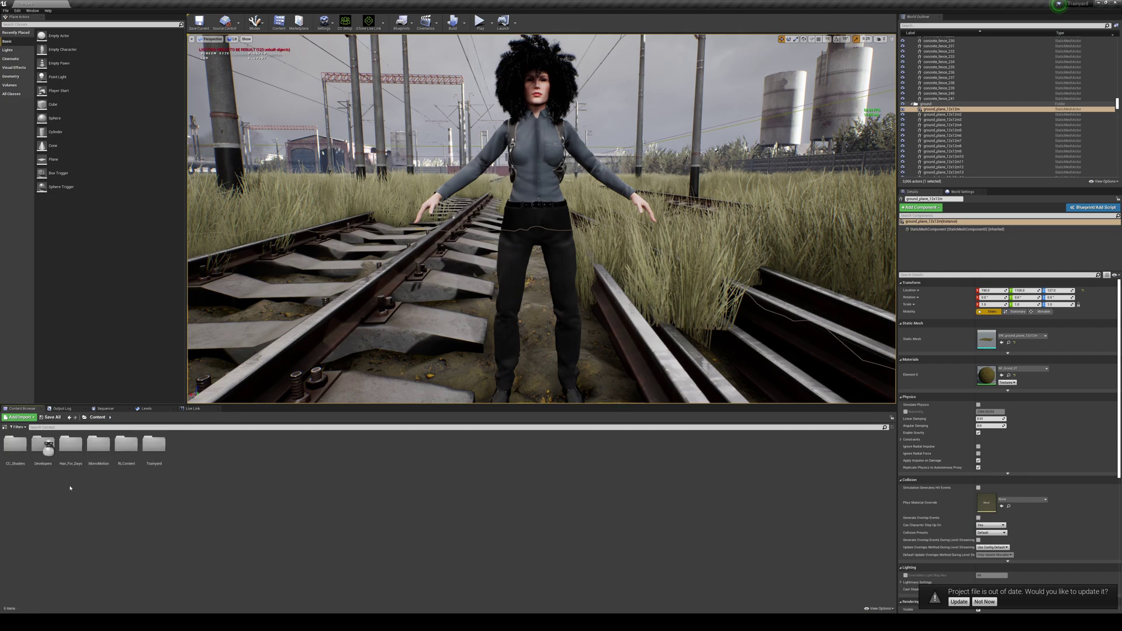
double_click(98, 447)
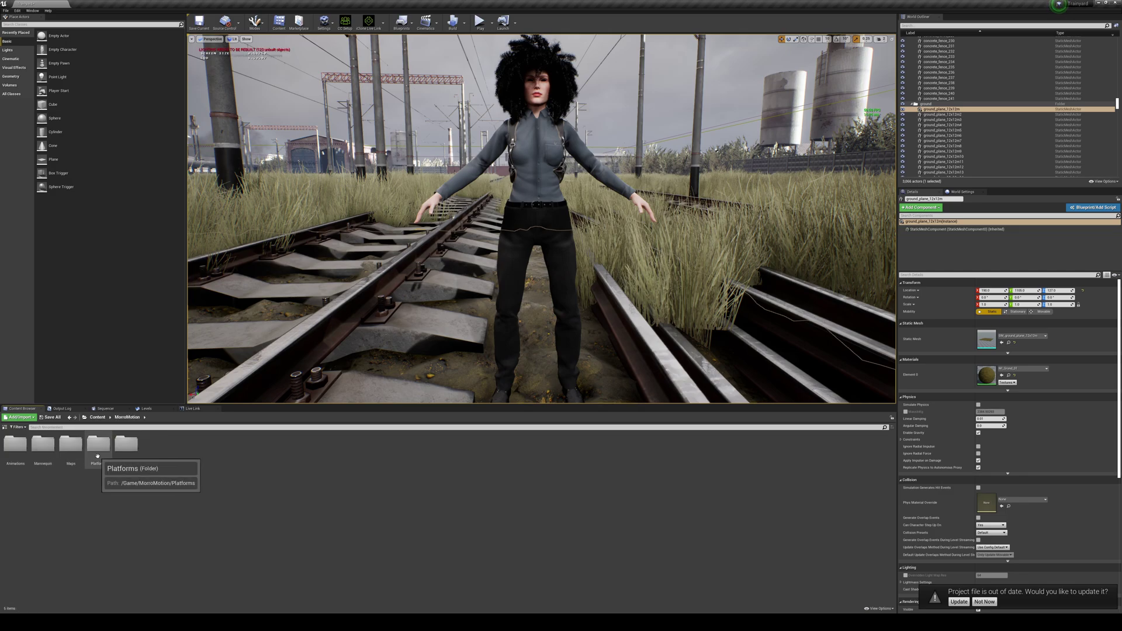
double_click(15, 451)
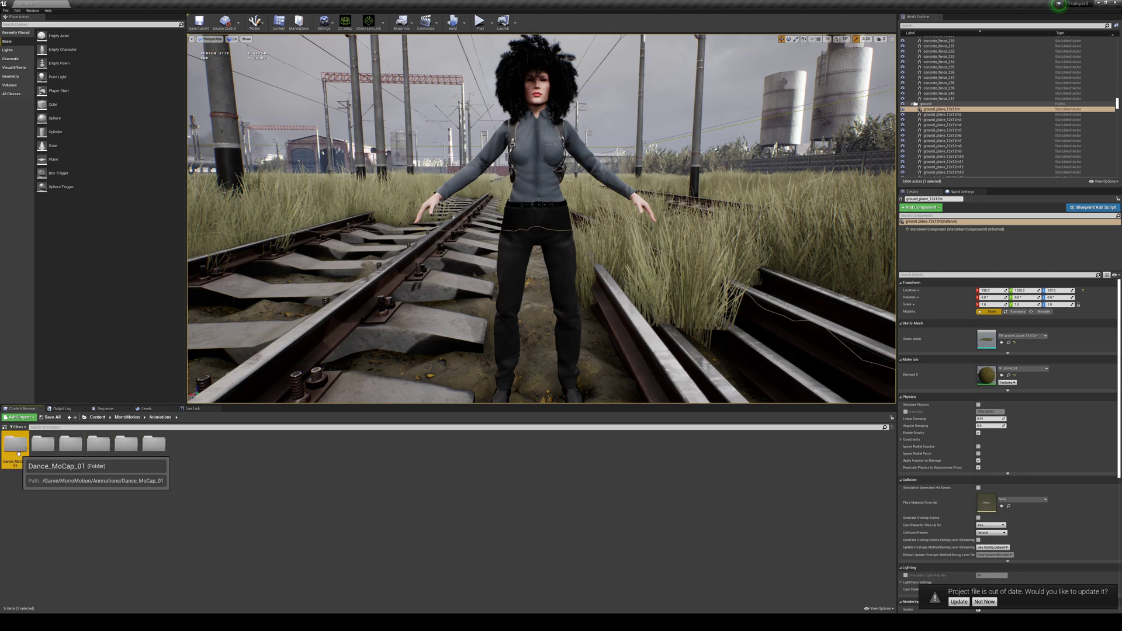
double_click(16, 452)
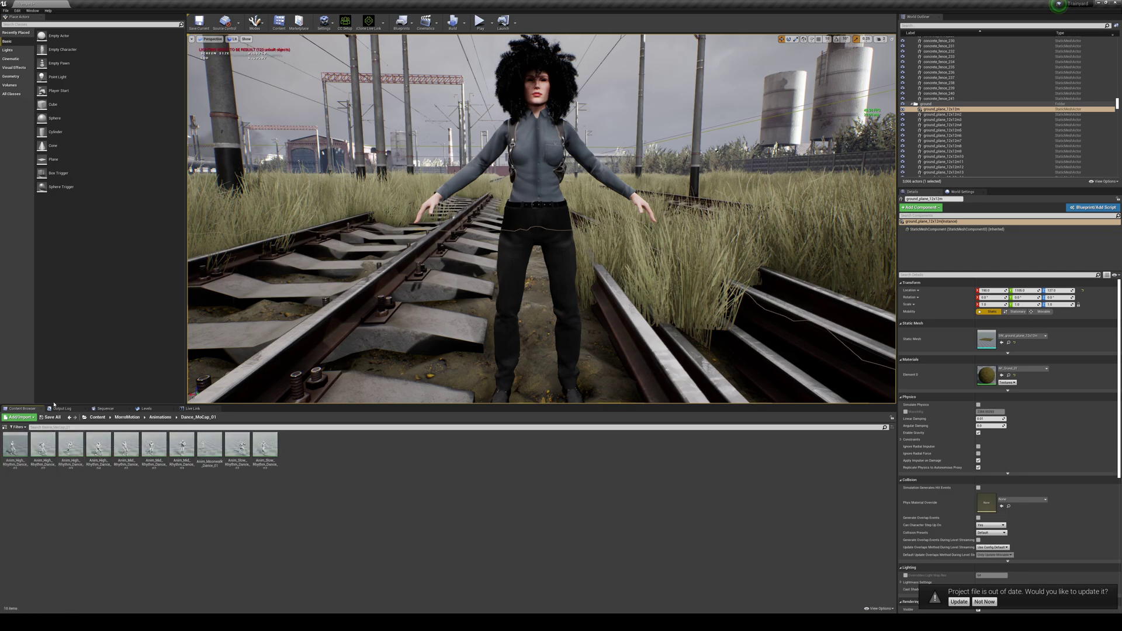
click(70, 417)
double_click(43, 450)
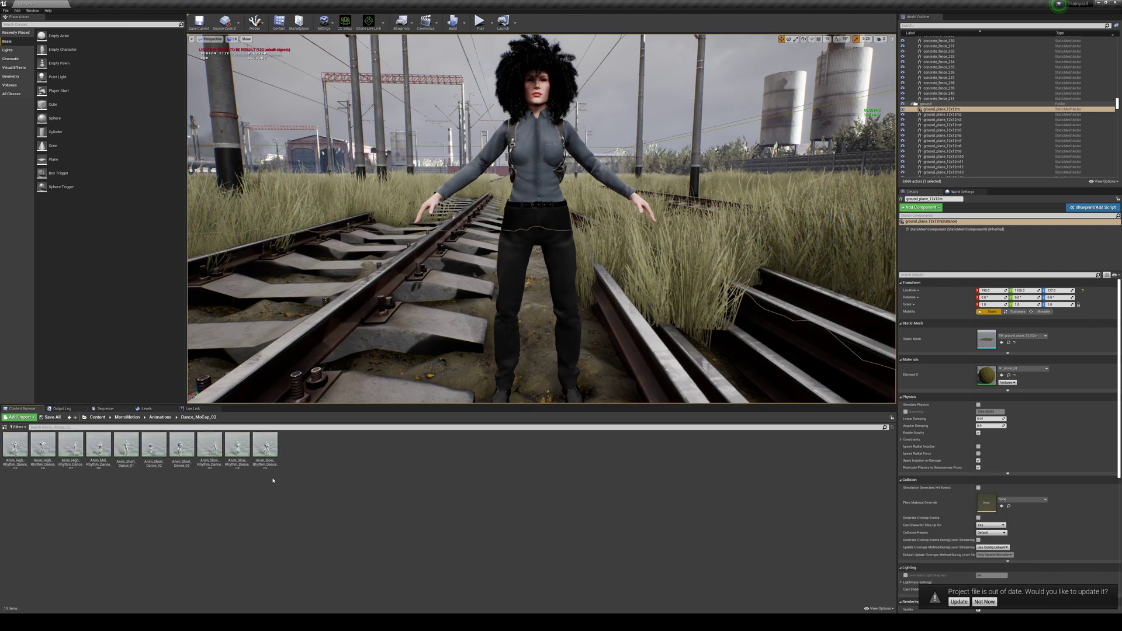
- Compare the source pose with the CC_Base_Skeleton target pose in the retarget preview for the last dance animation in the folder
right_click(267, 444)
click(261, 445)
right_click(264, 446)
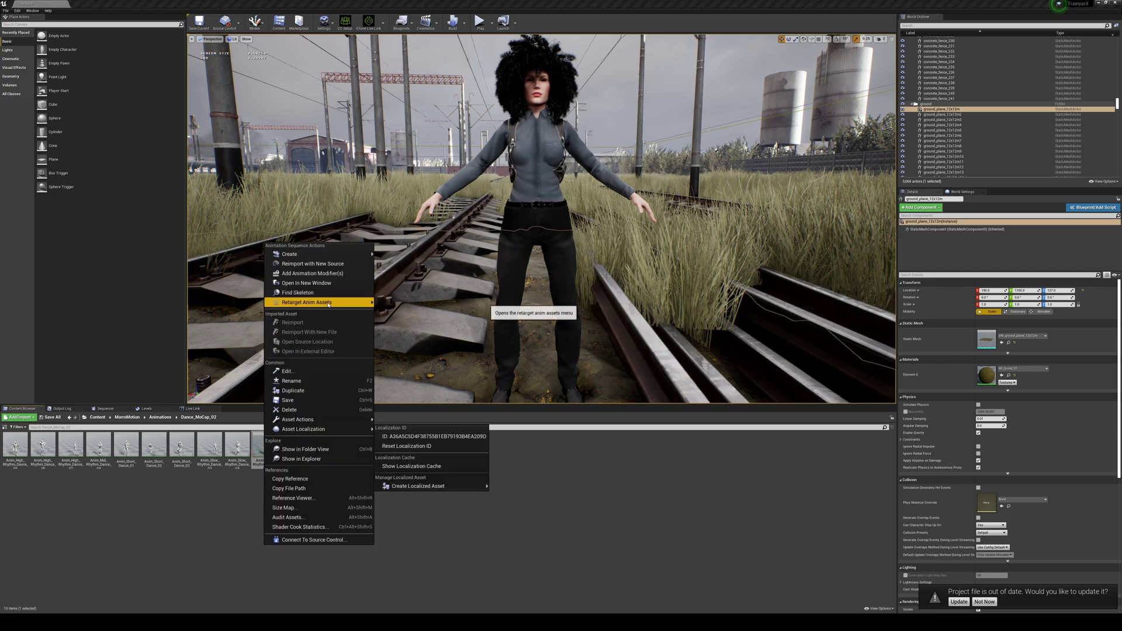
mouse_move(332, 302)
click(414, 302)
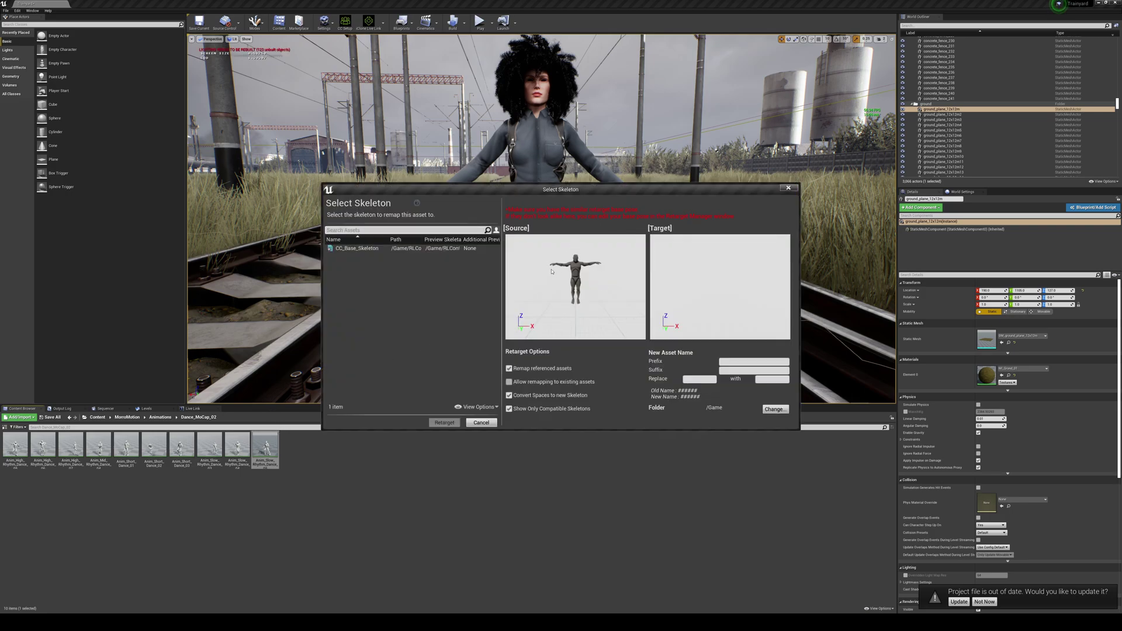
click(411, 249)
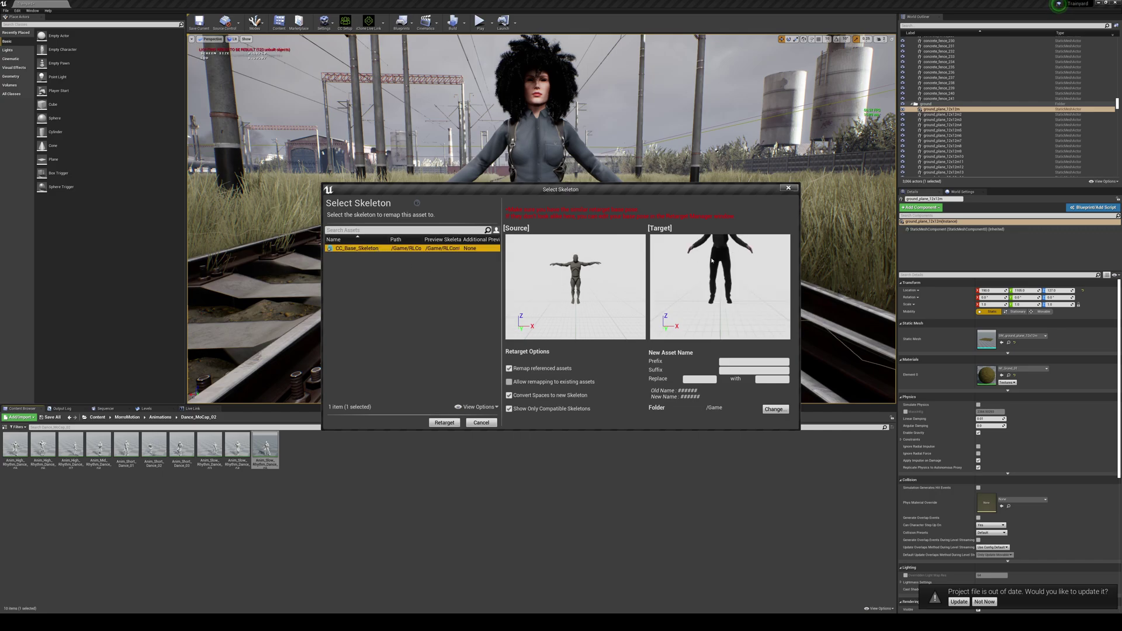
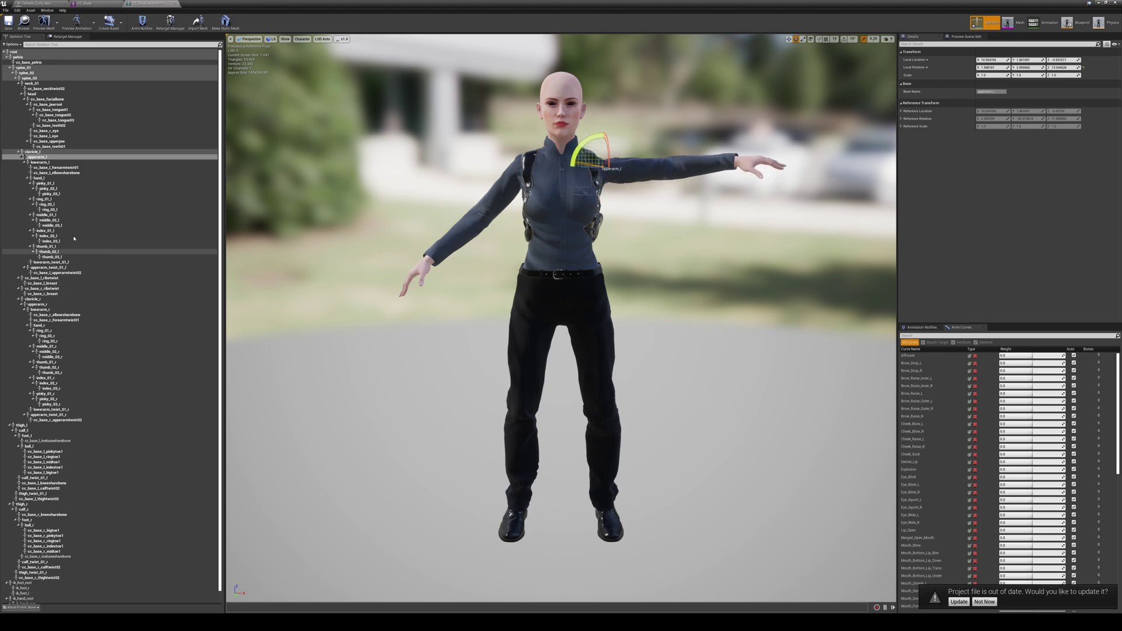
- Rotate the character's upperarm_r bone until the arm is level with the opposite one, forming a T-pose
click(146, 304)
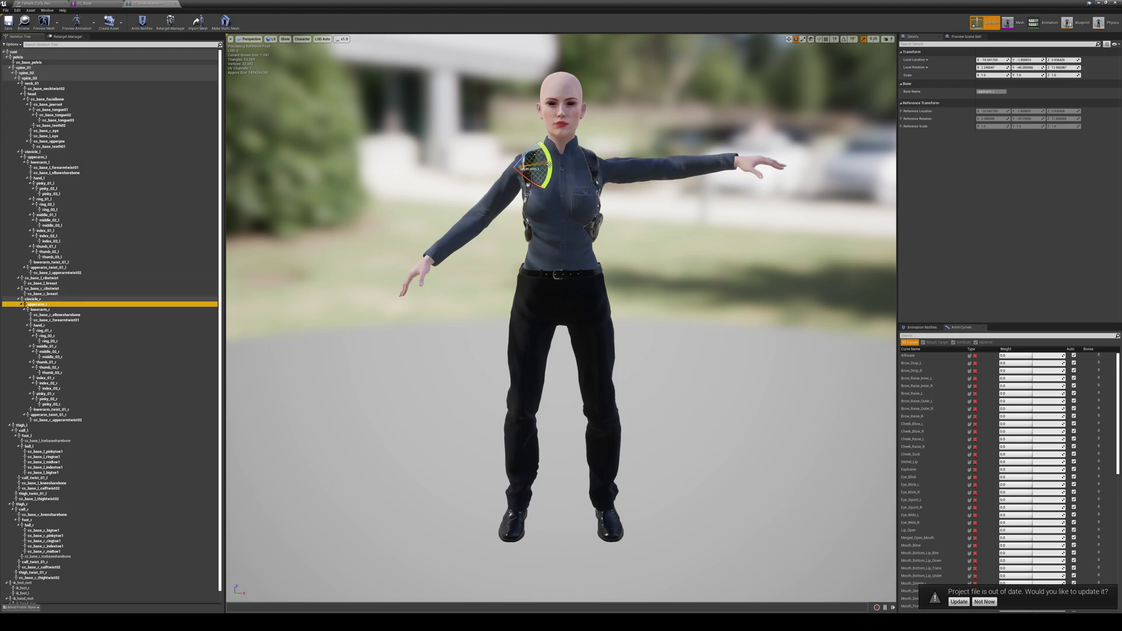
drag(546, 159, 555, 192)
right_drag(552, 176, 705, 222)
key(a)
key(e)
click(549, 266)
key(d)
key(q)
right_drag(549, 265, 468, 210)
click(889, 40)
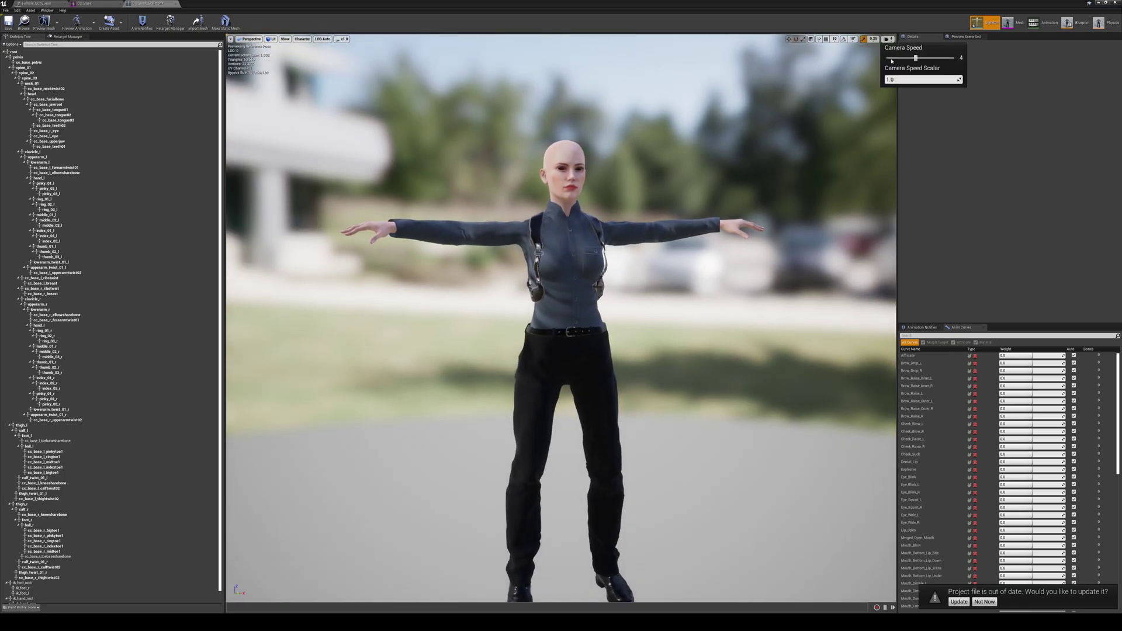
key(d)
right_drag(654, 155, 607, 171)
key(w)
key(e)
key(s)
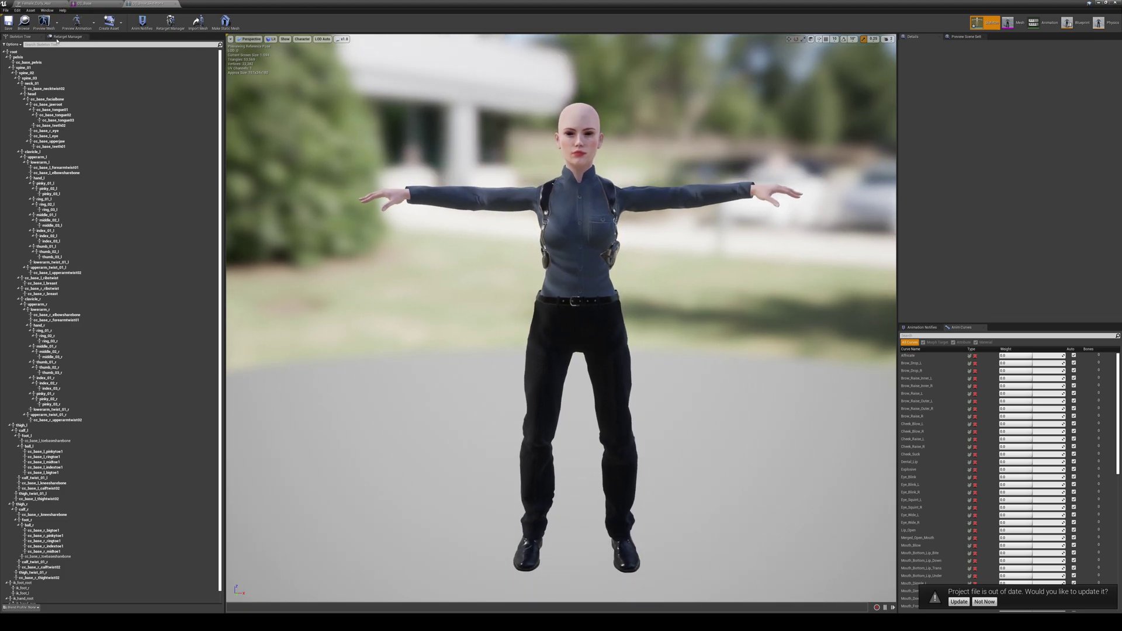
- Set the retarget base pose of CC_Base_Skeleton to the current pose, then save the asset and close its editor
click(58, 37)
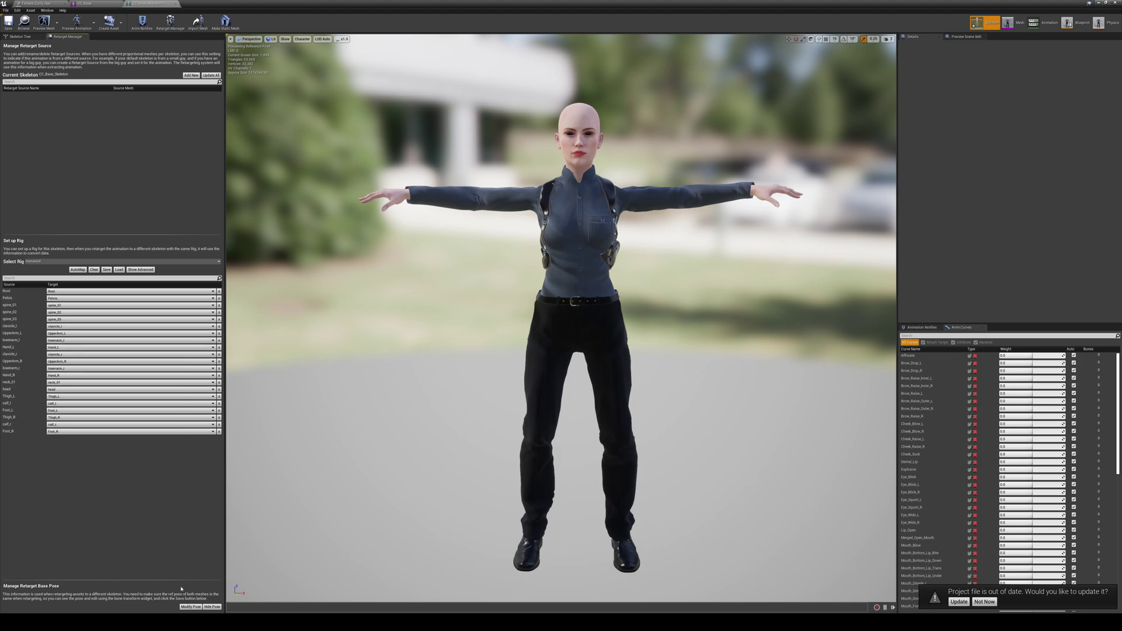
click(189, 608)
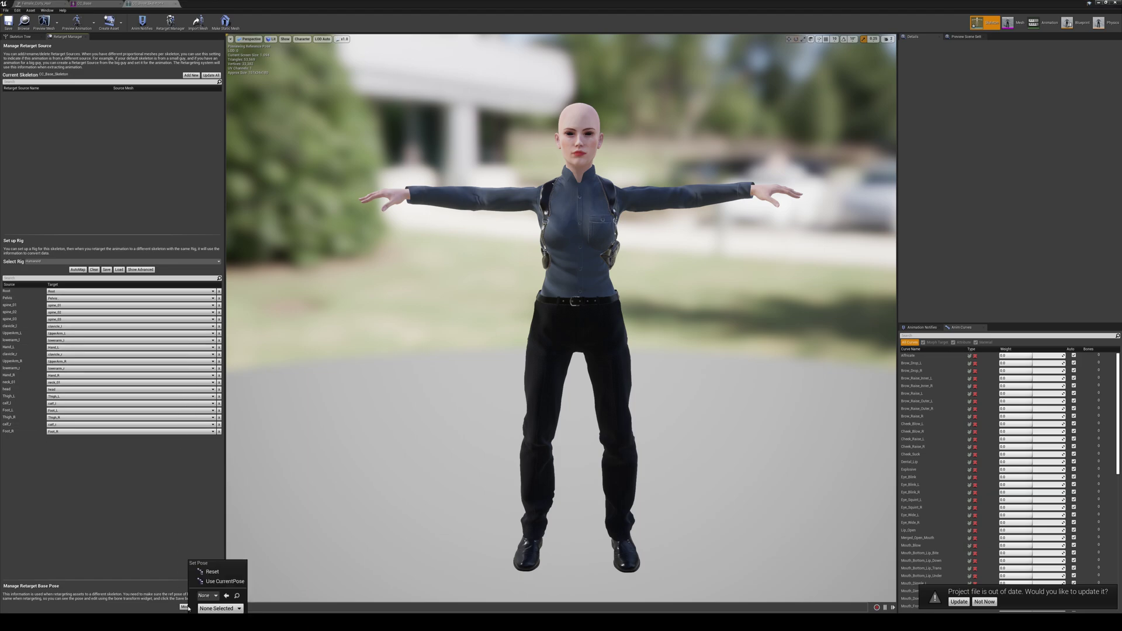
click(225, 582)
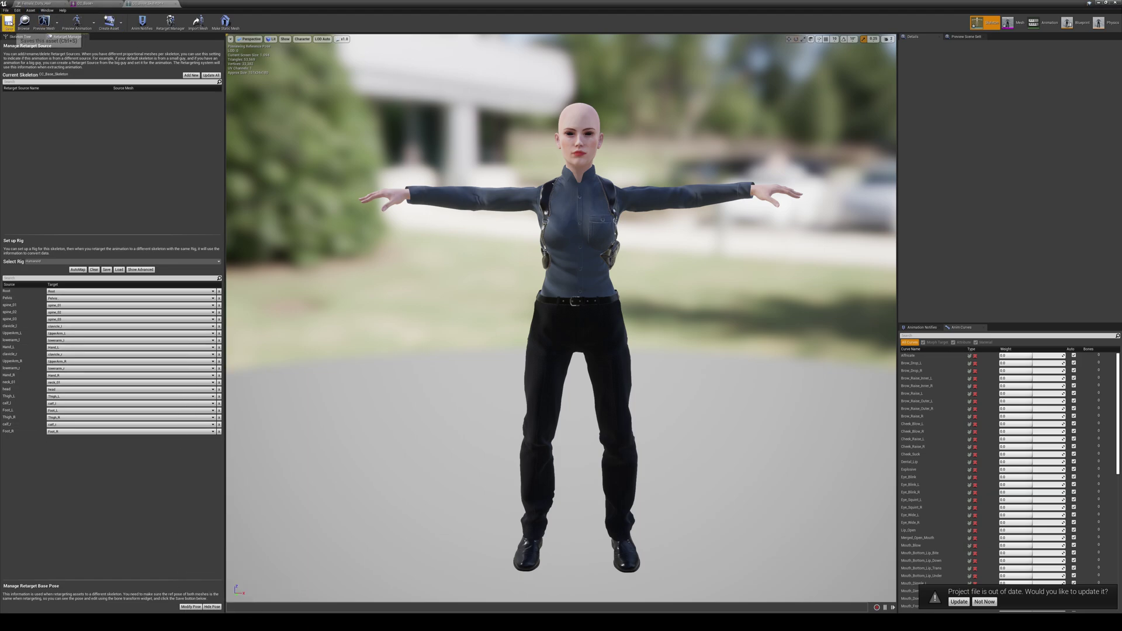
click(9, 22)
click(1116, 4)
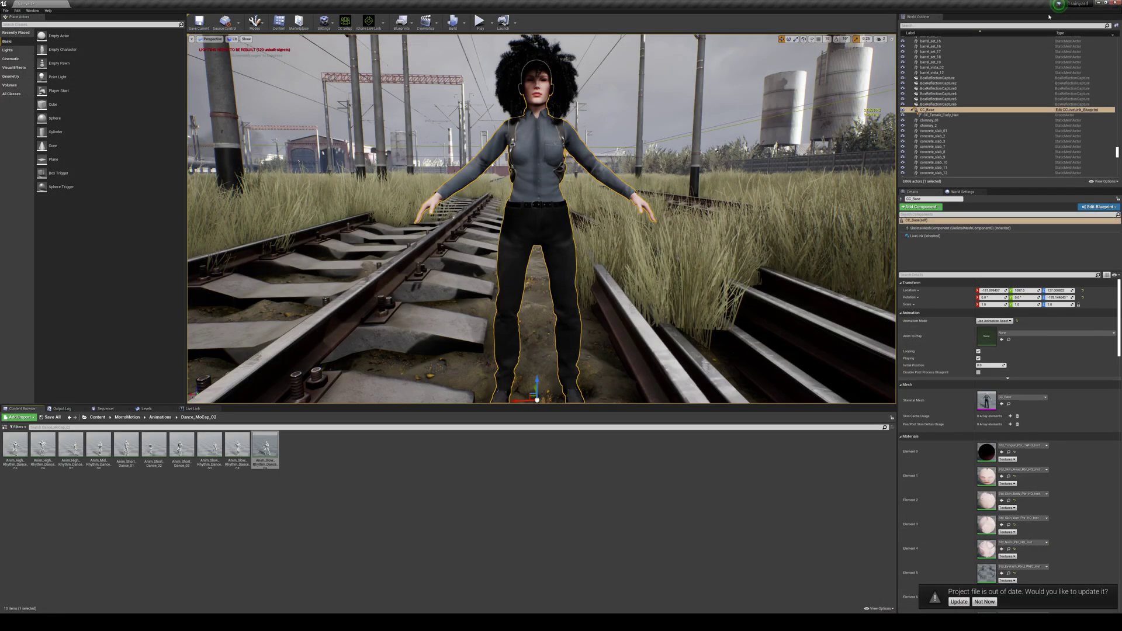
- Start duplicating and retargeting the last dance animation in the folder, with CC_Base_Skeleton as the target skeleton
click(263, 470)
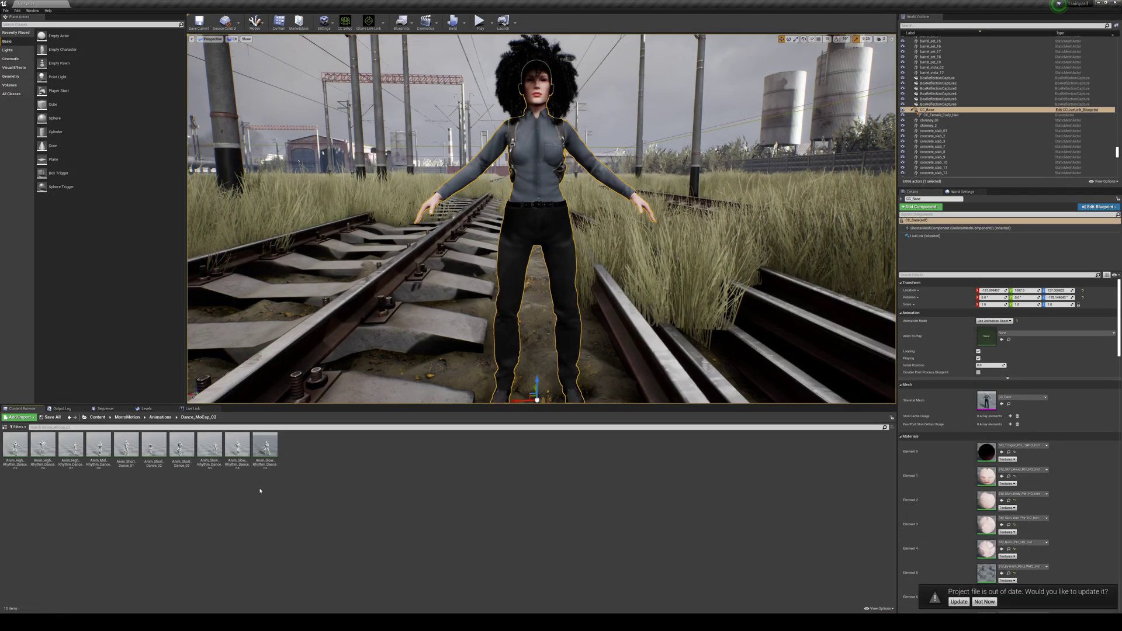
right_click(263, 451)
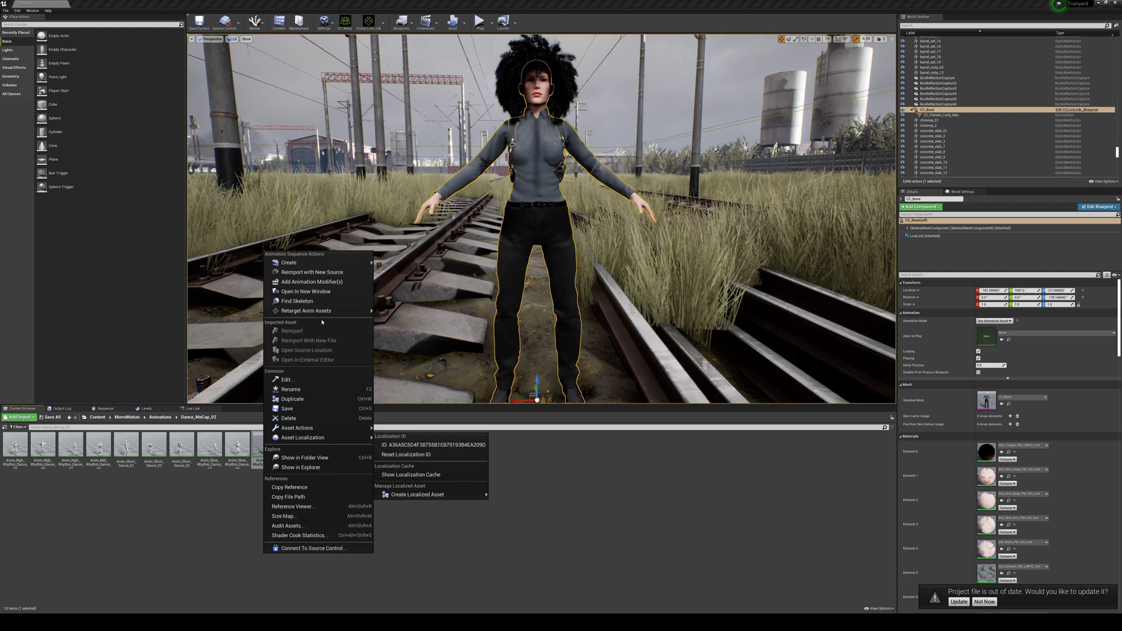
mouse_move(321, 311)
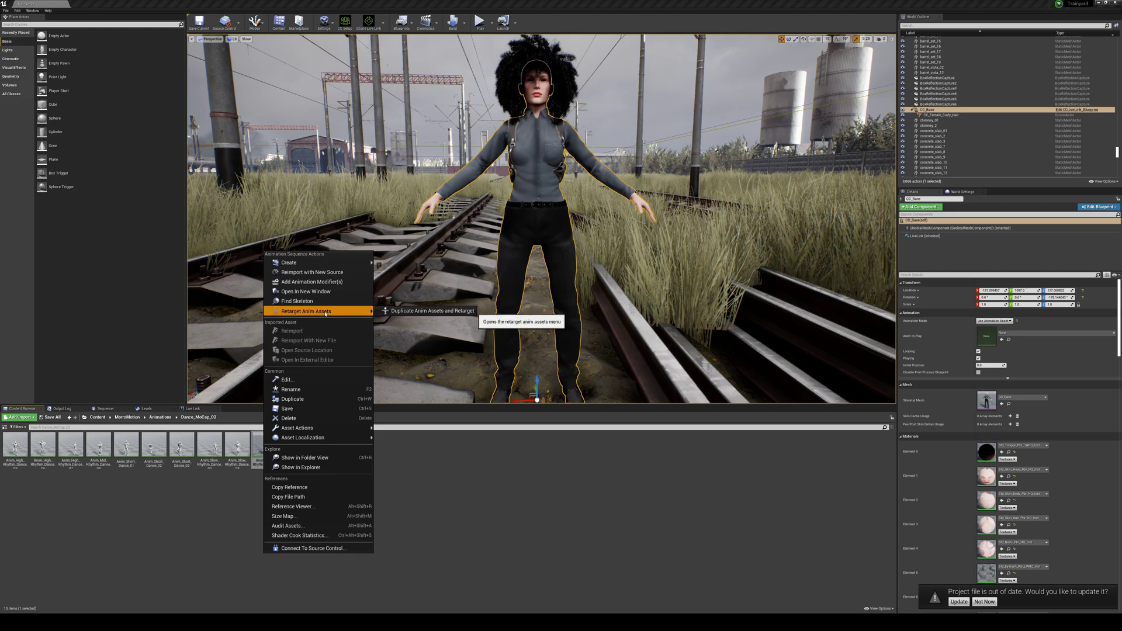
click(411, 310)
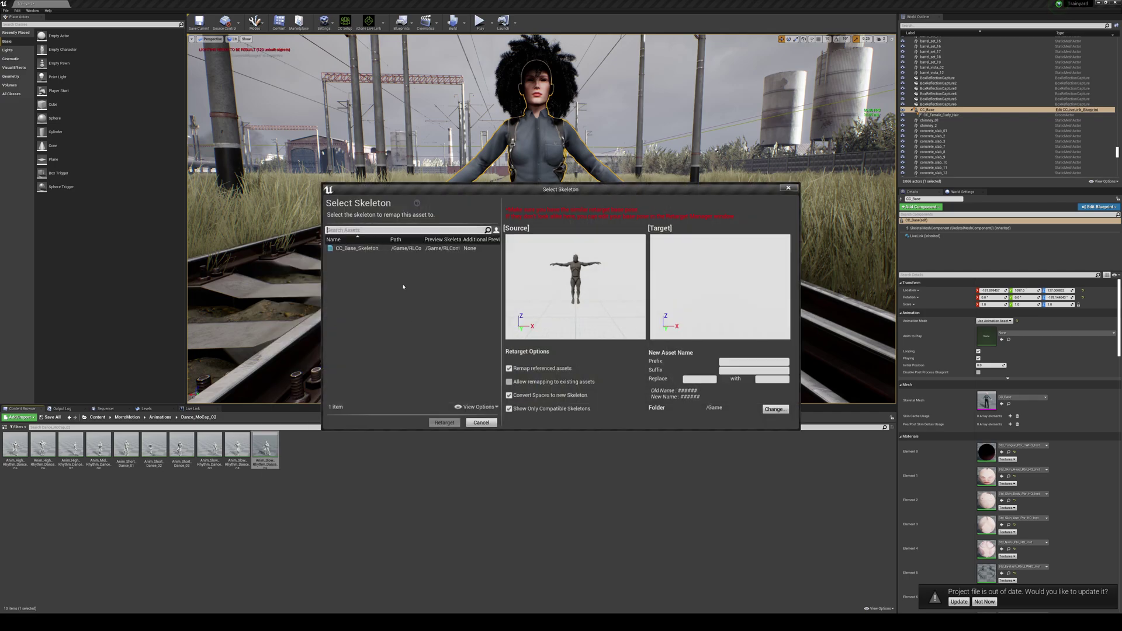
click(357, 249)
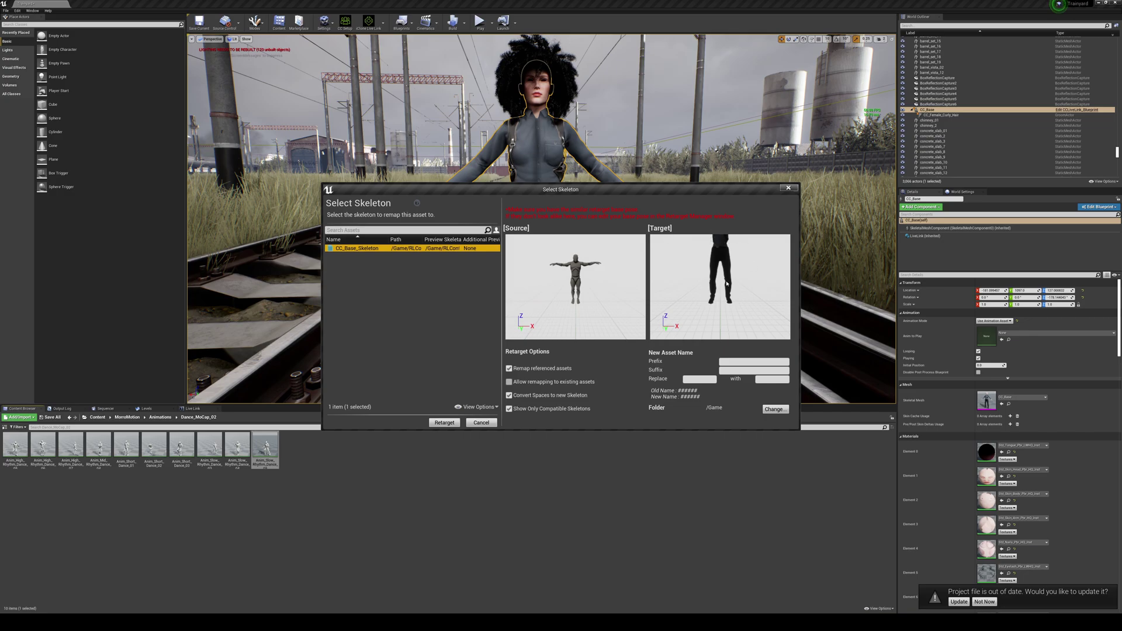
- Create a folder named animas under Content as the destination and retarget the animation into it
click(774, 410)
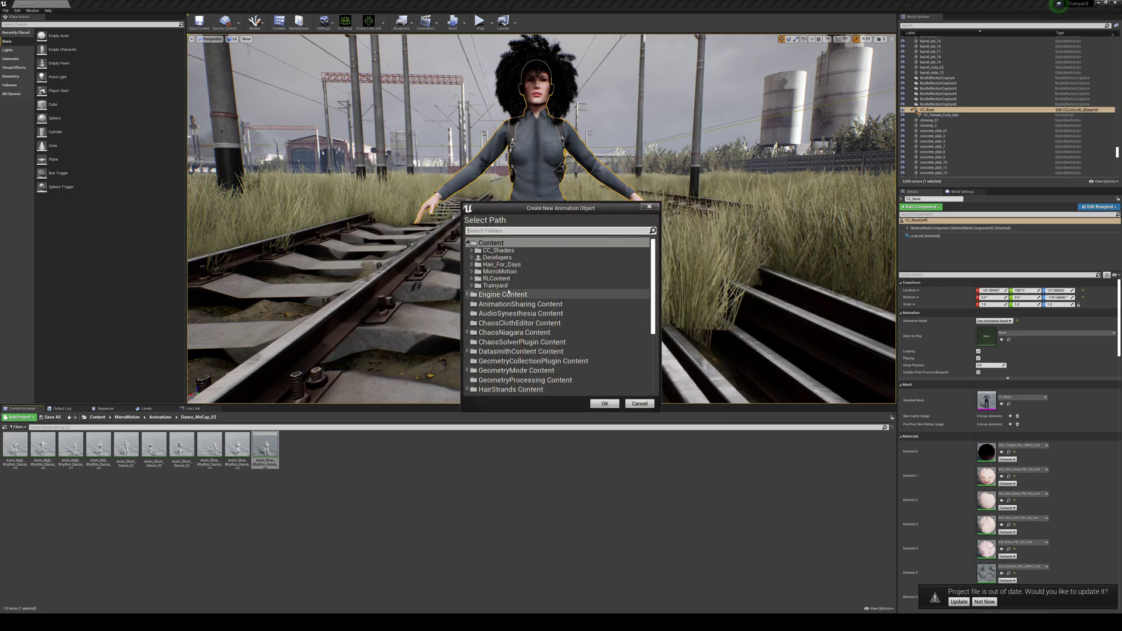
right_click(489, 243)
click(512, 249)
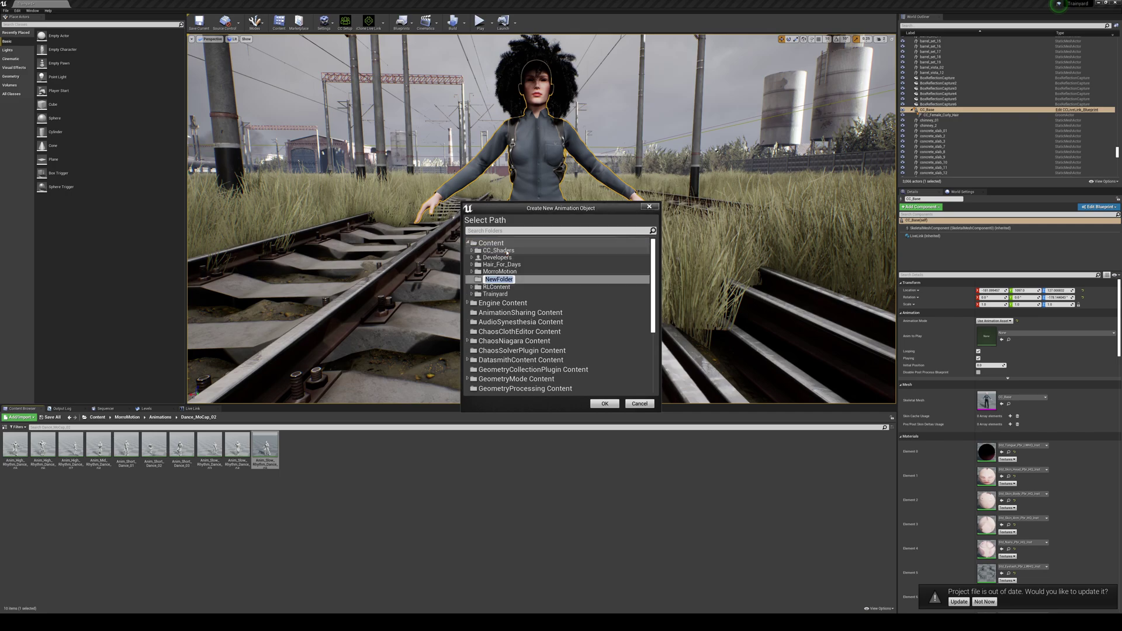
text(animas)
key(Return)
click(604, 403)
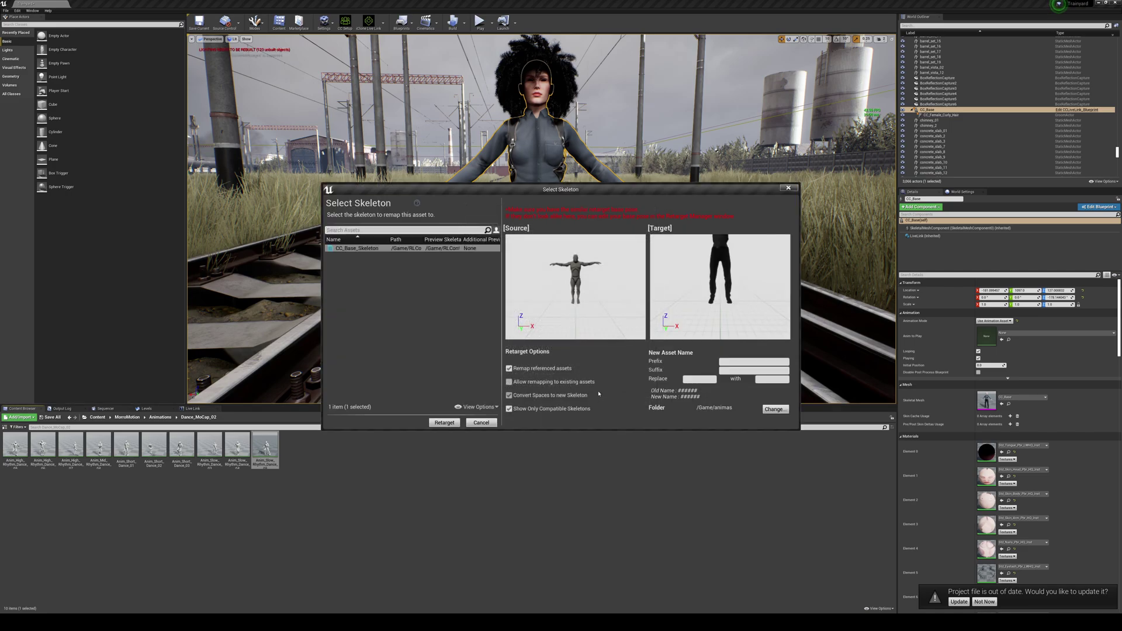
click(443, 423)
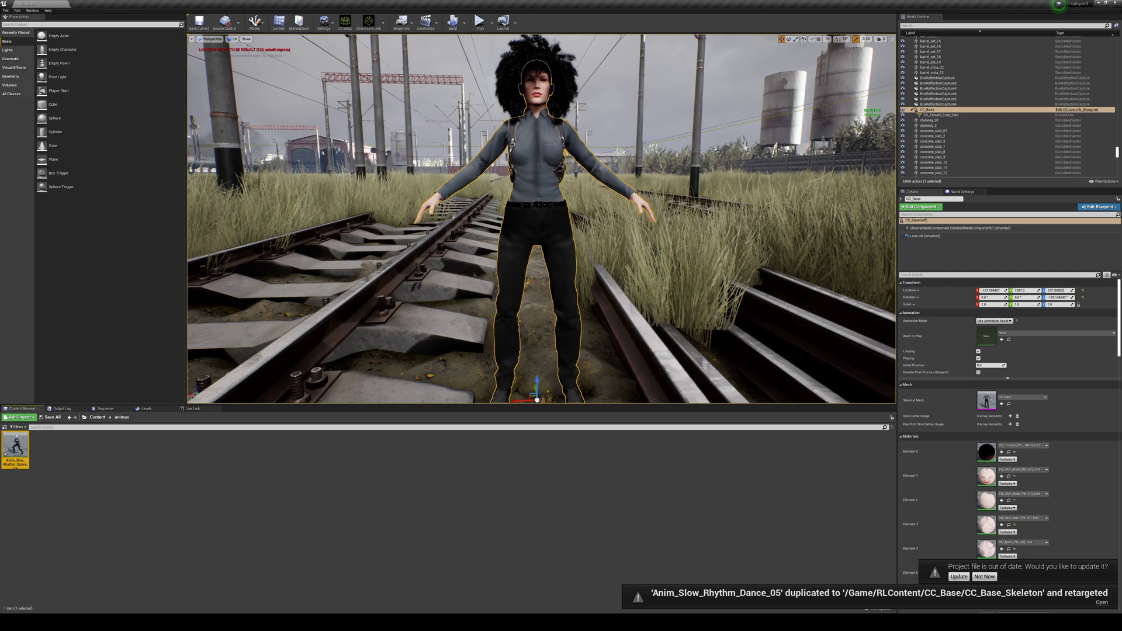
- Assign Anim_Slow_Rhythm_Dance_05 as the animation asset for the CC_Base character and watch the dance in the level
scroll(381, 274, down, 4)
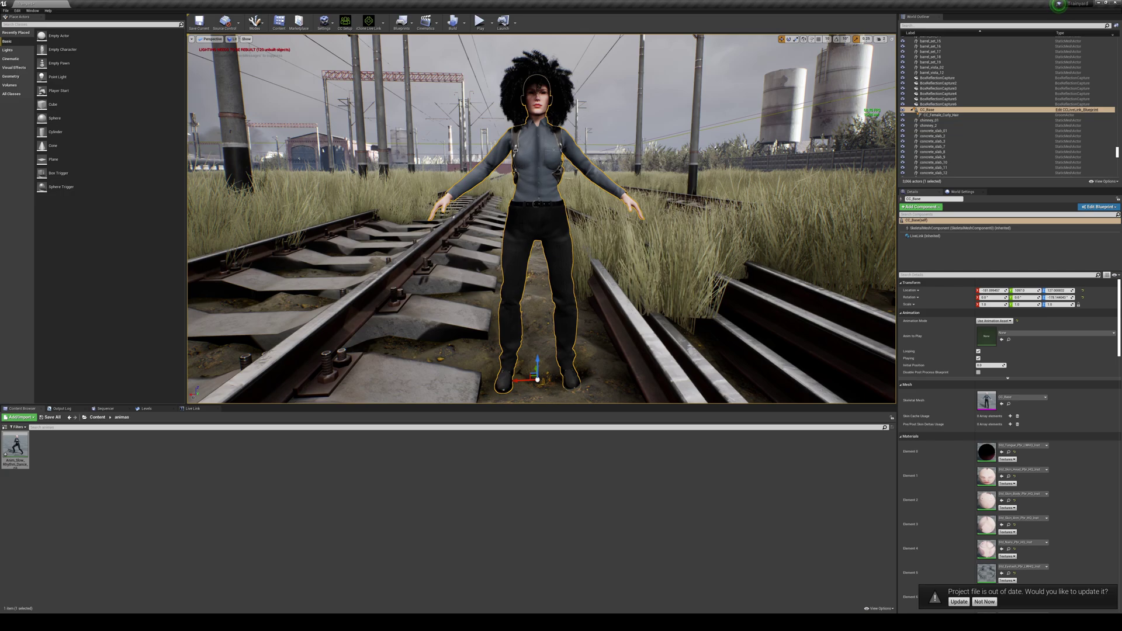
click(395, 333)
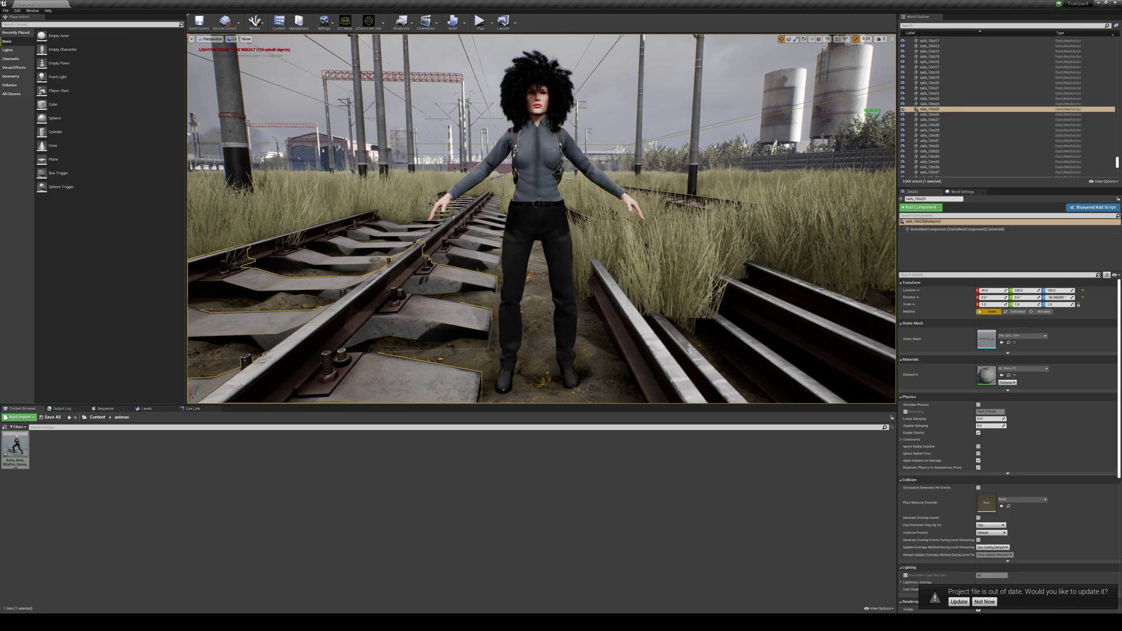
click(537, 178)
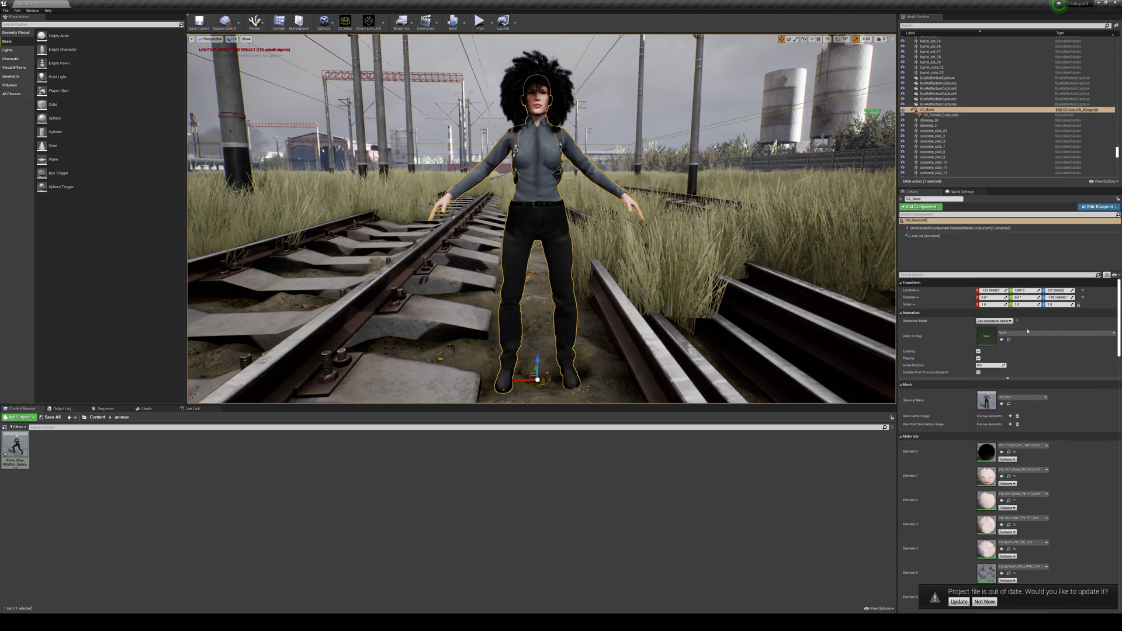
click(991, 322)
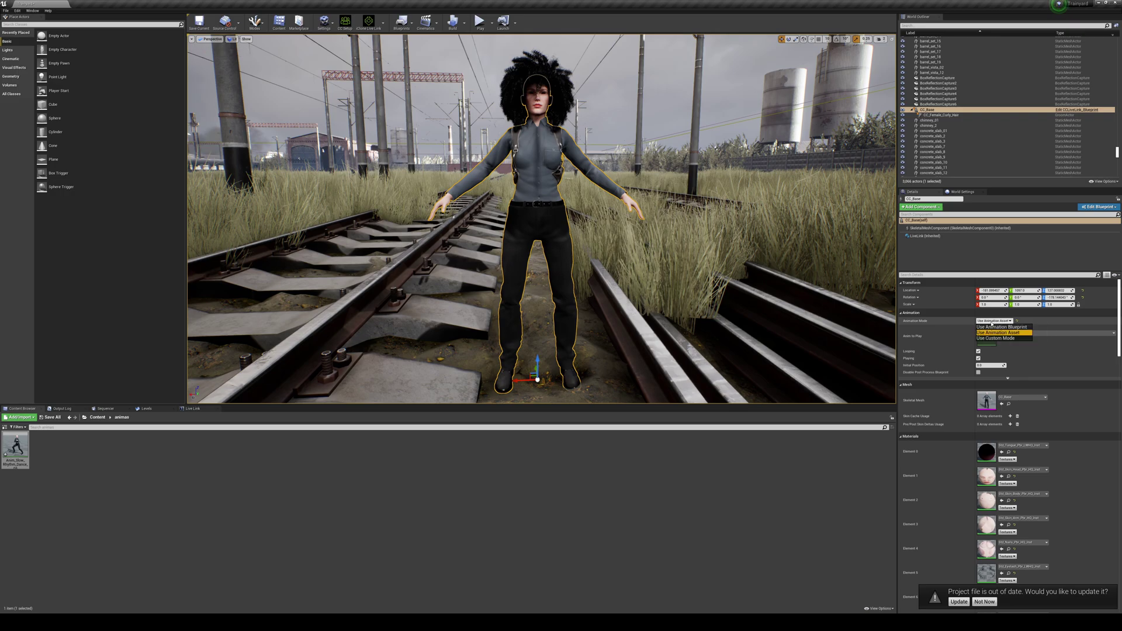
click(1015, 332)
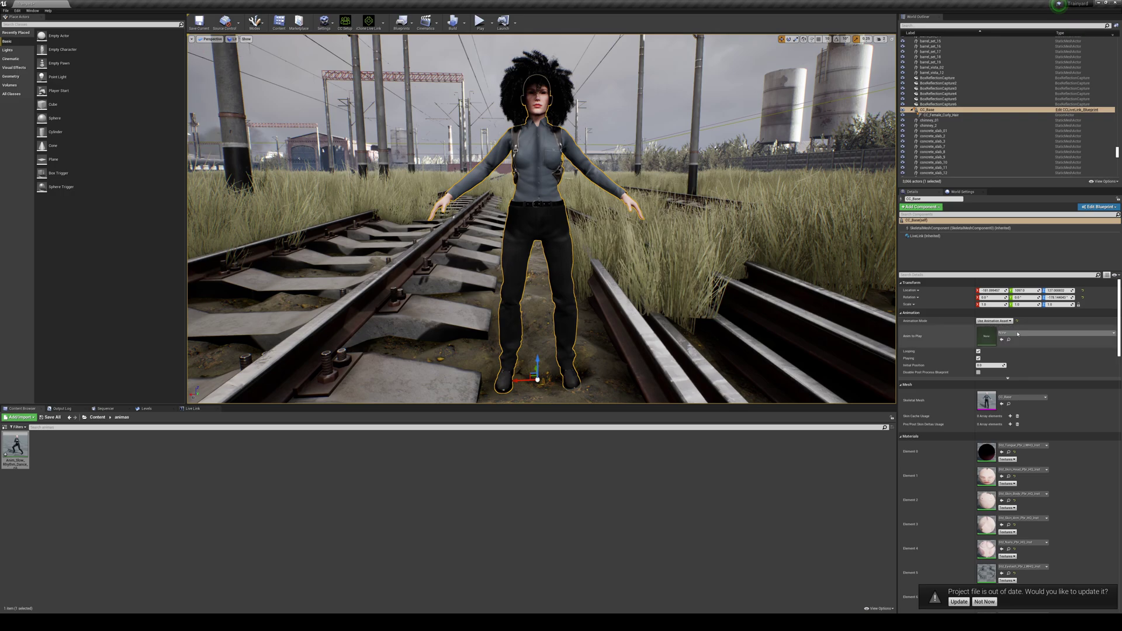
click(1037, 333)
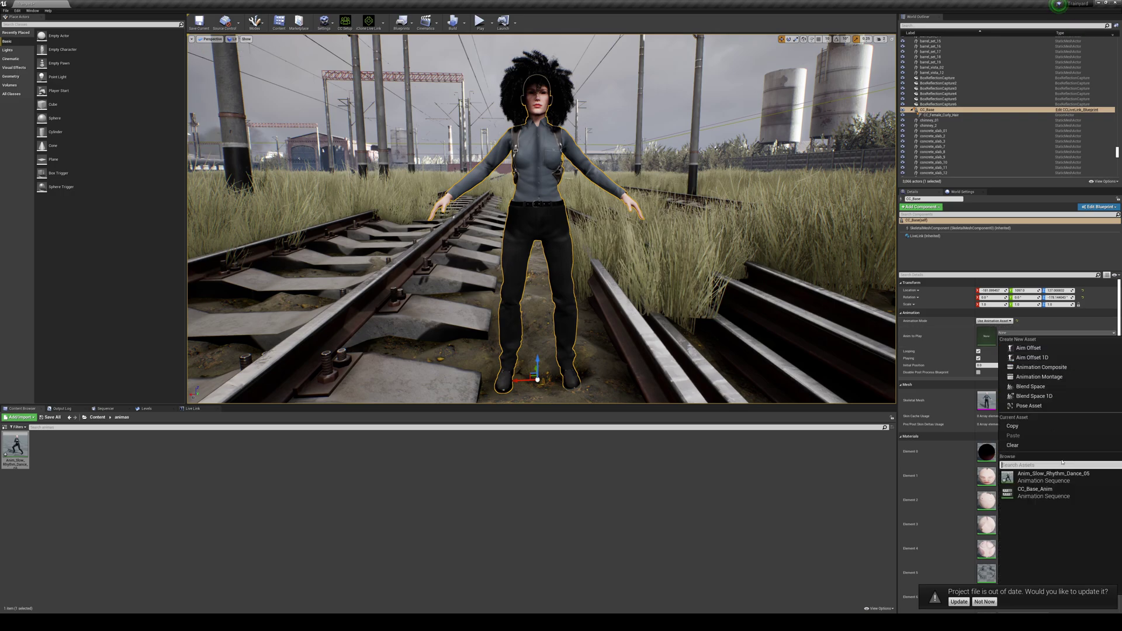
click(1053, 477)
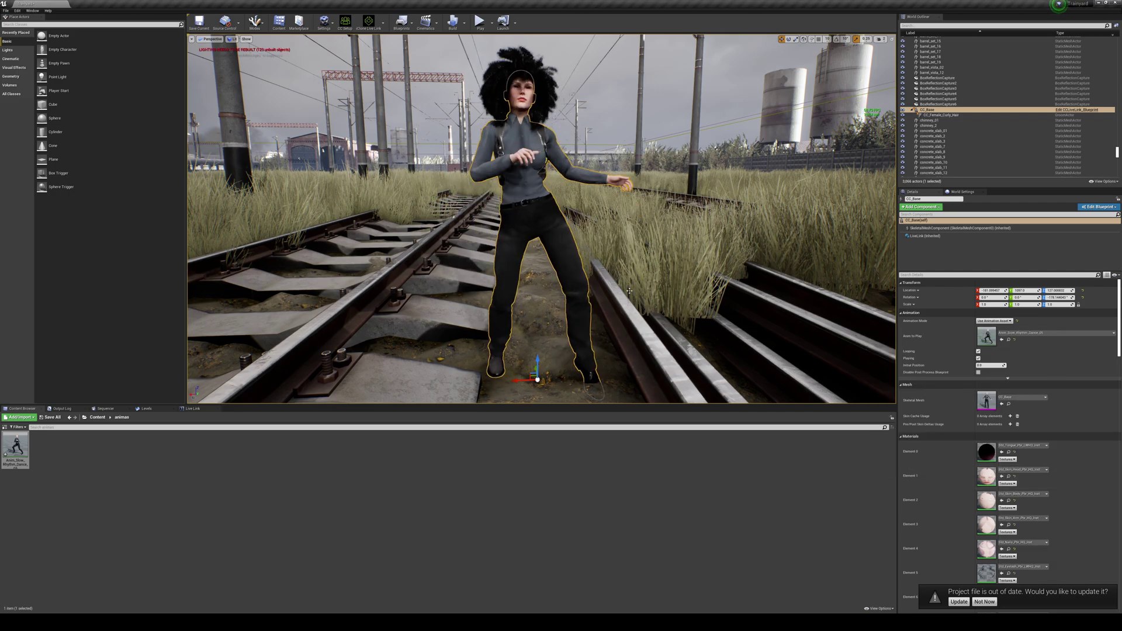
click(632, 314)
mouse_move(632, 314)
right_down()
mouse_move(613, 304)
mouse_move(615, 329)
right_up()
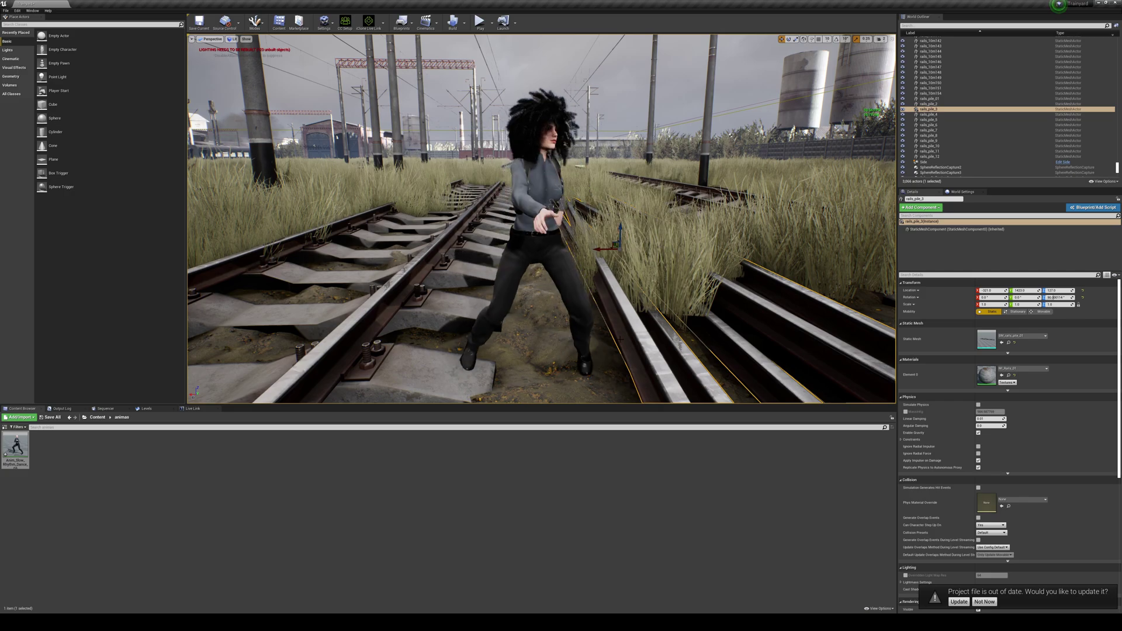
click(593, 361)
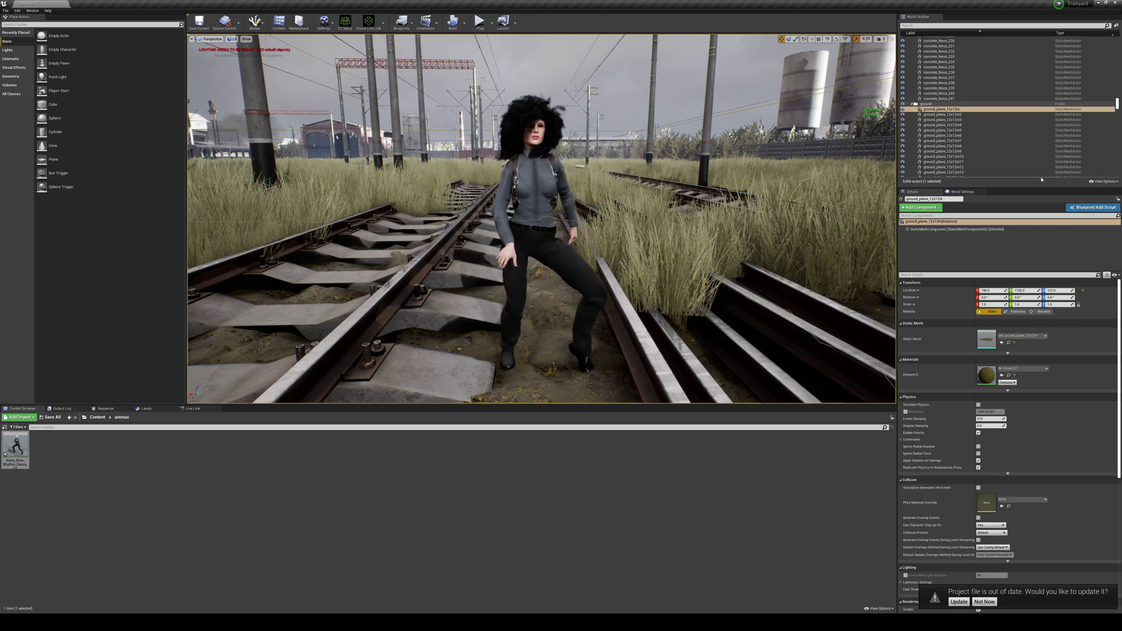
- Filter the level's actors by "cc", select CC_Base and clear its assigned animation
click(993, 25)
text(cc)
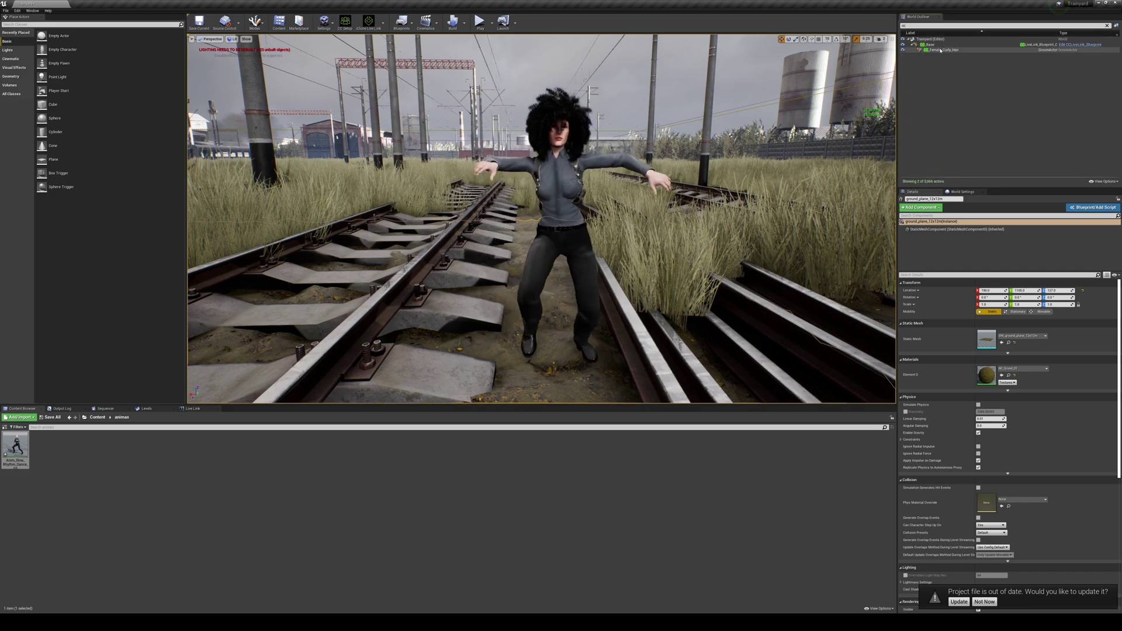
click(929, 45)
click(1031, 333)
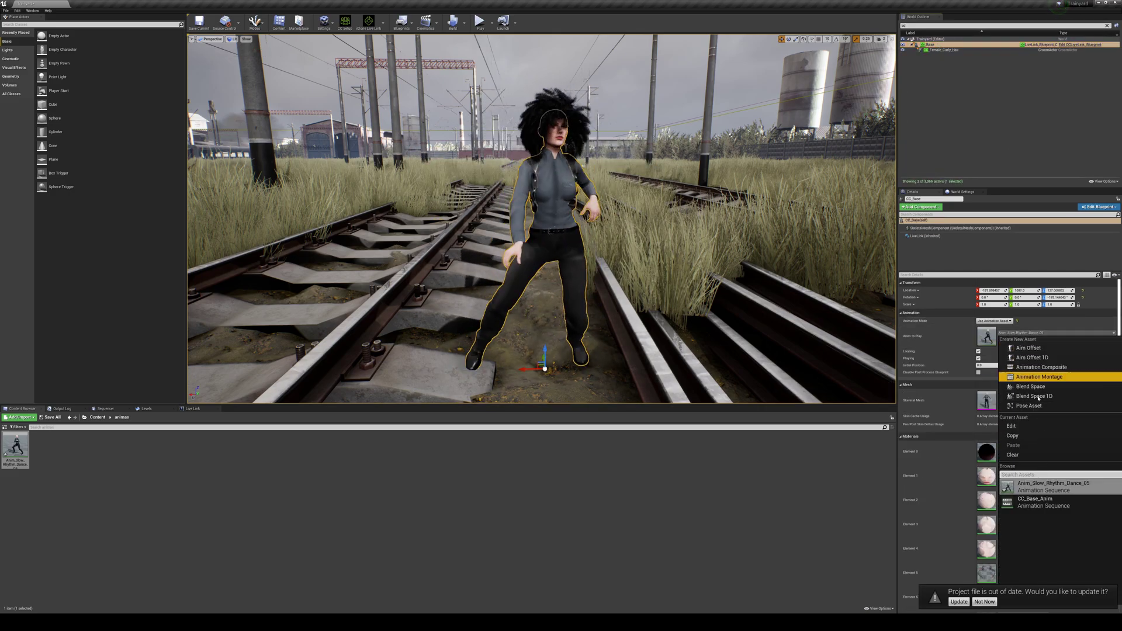
click(1012, 455)
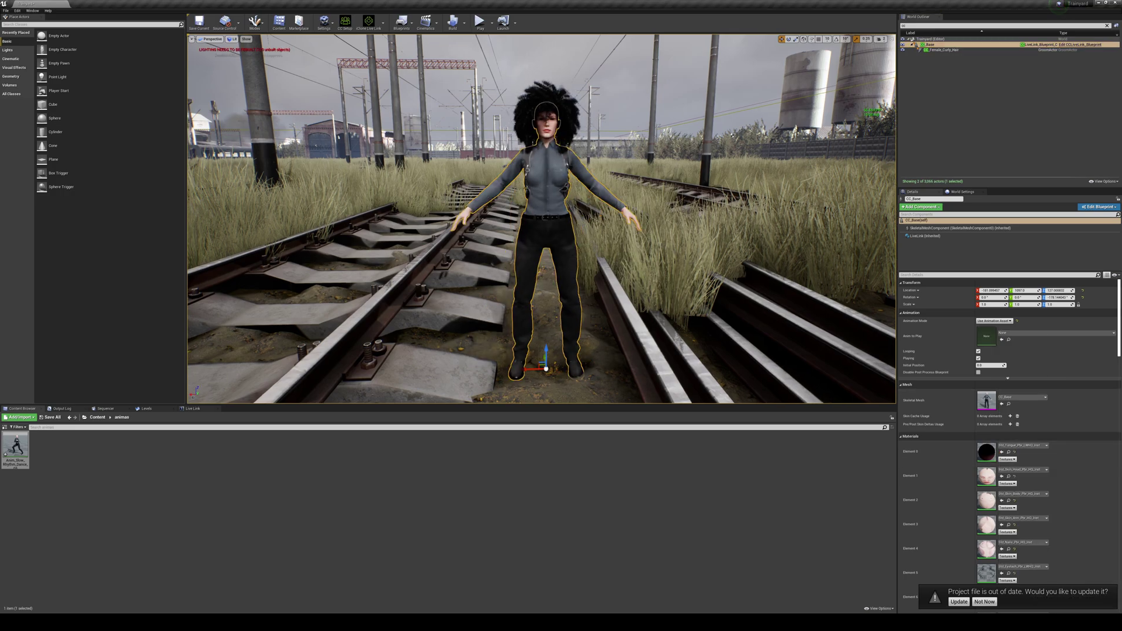
- Open the Hair_For_Days content folder and delete the CC_Female_Curly_Hair groom from the level
click(546, 120)
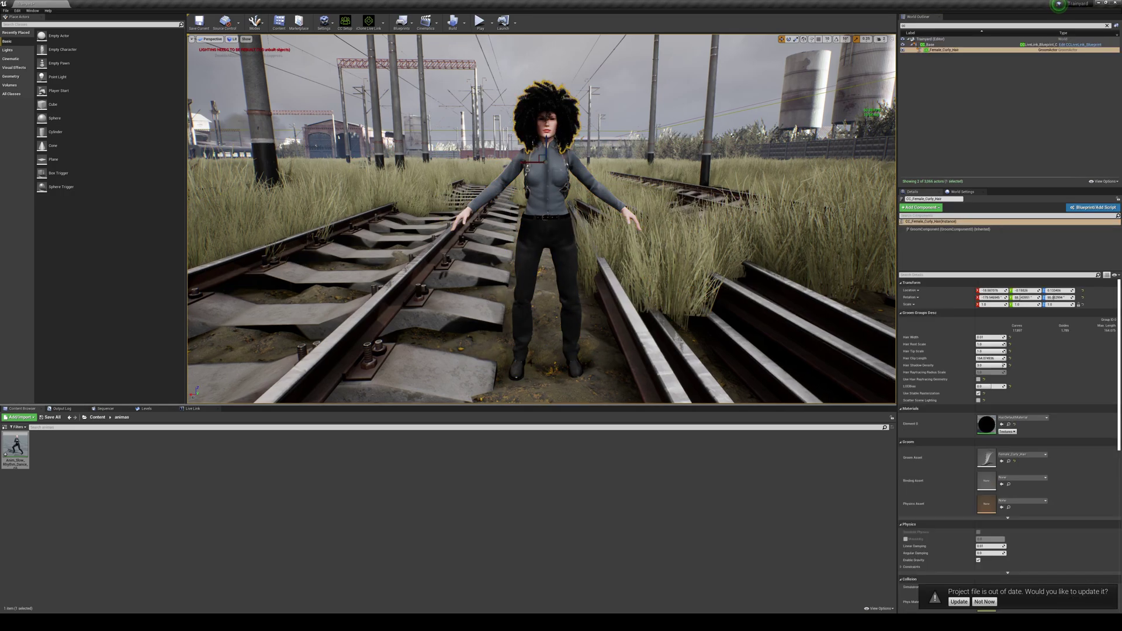
click(97, 417)
double_click(99, 453)
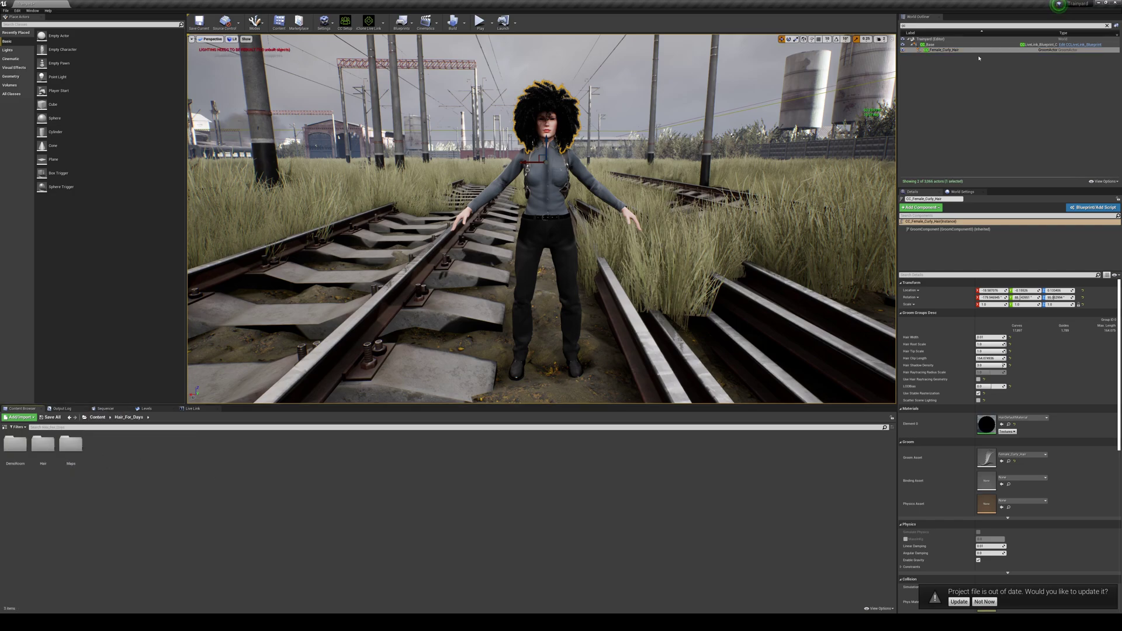
click(952, 50)
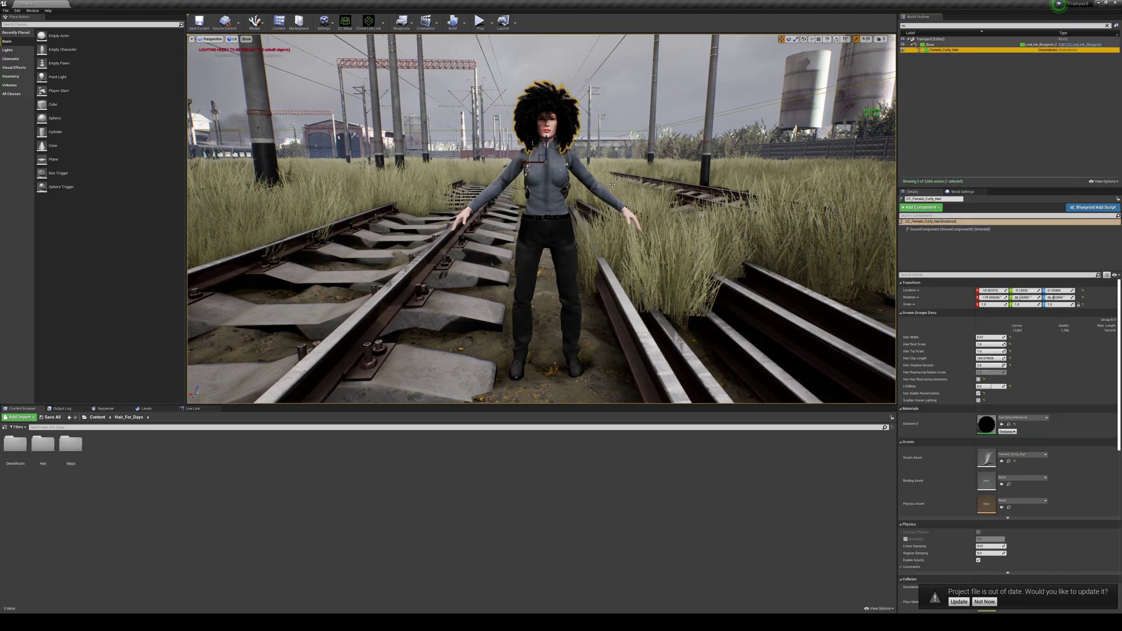
key(Delete)
- Place the Female_Long_Hair_Clipped groom from the Hair folder into the level and raise it to head height
double_click(43, 444)
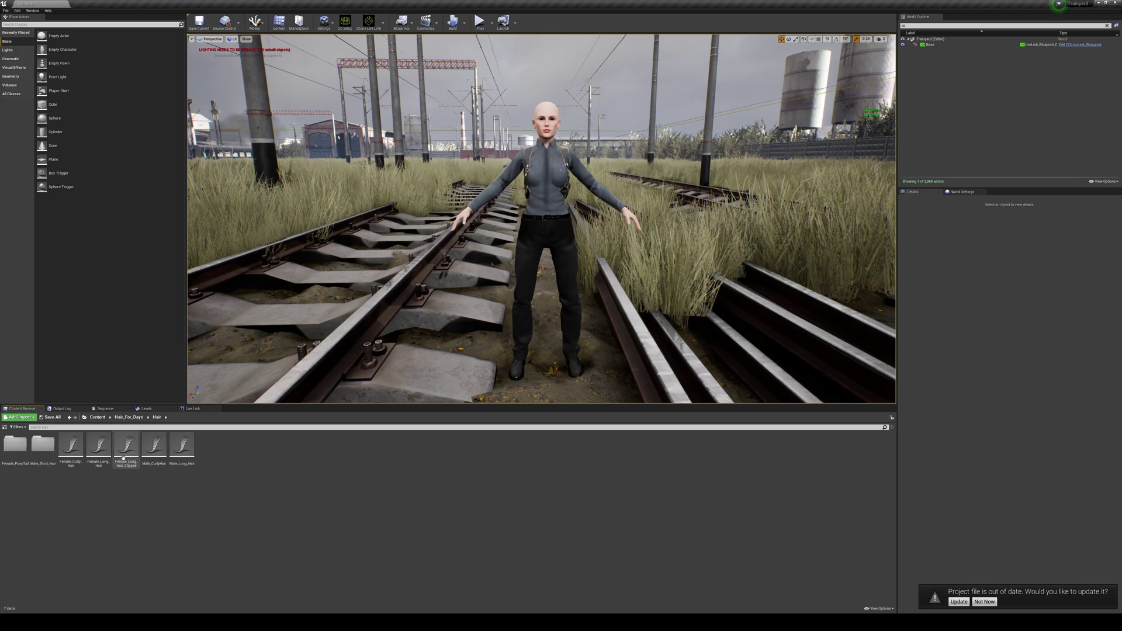
drag(126, 447, 418, 363)
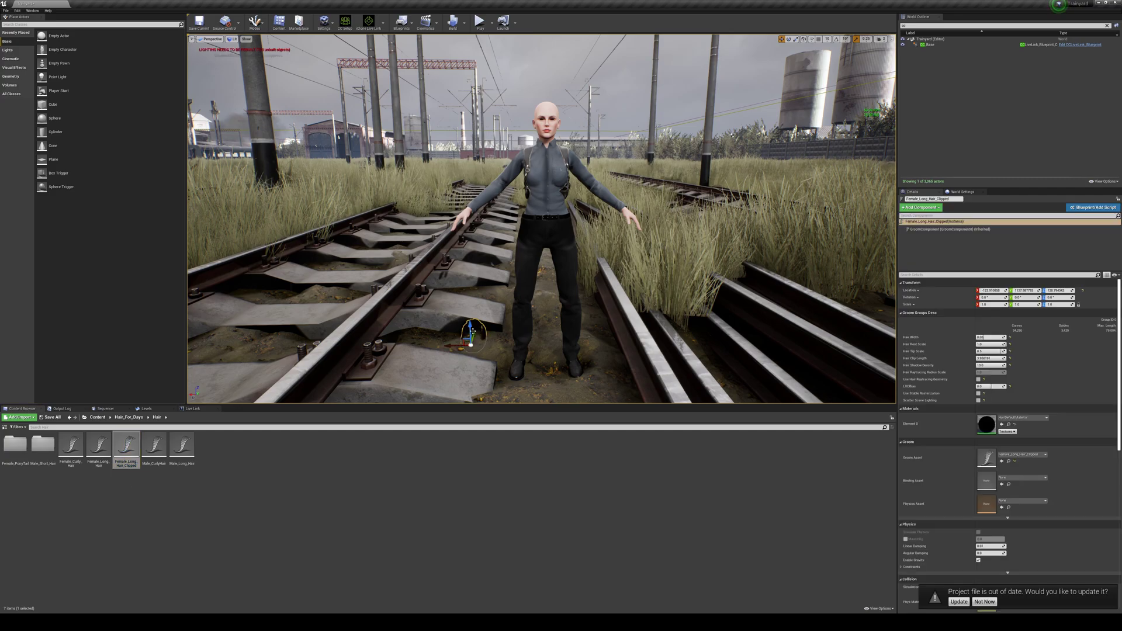
drag(472, 331, 424, 122)
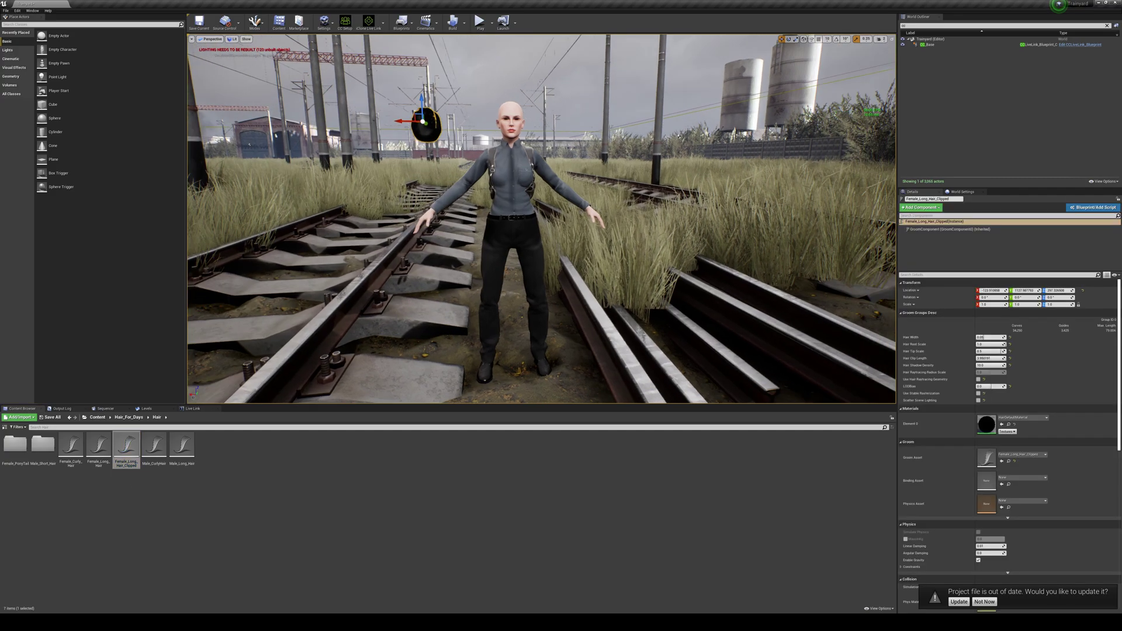
- Move the Female_Long_Hair_Clipped groom horizontally until its pivot is at the character's head
right_drag(424, 122, 654, 201)
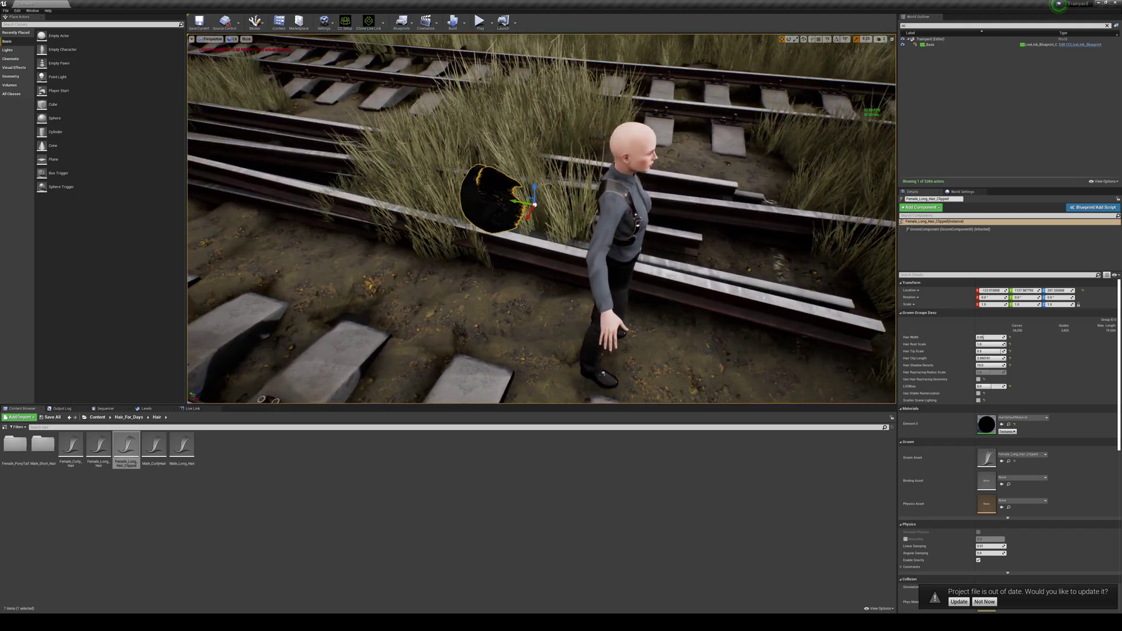
click(566, 248)
right_drag(566, 247, 404, 279)
click(387, 231)
right_drag(387, 231, 540, 297)
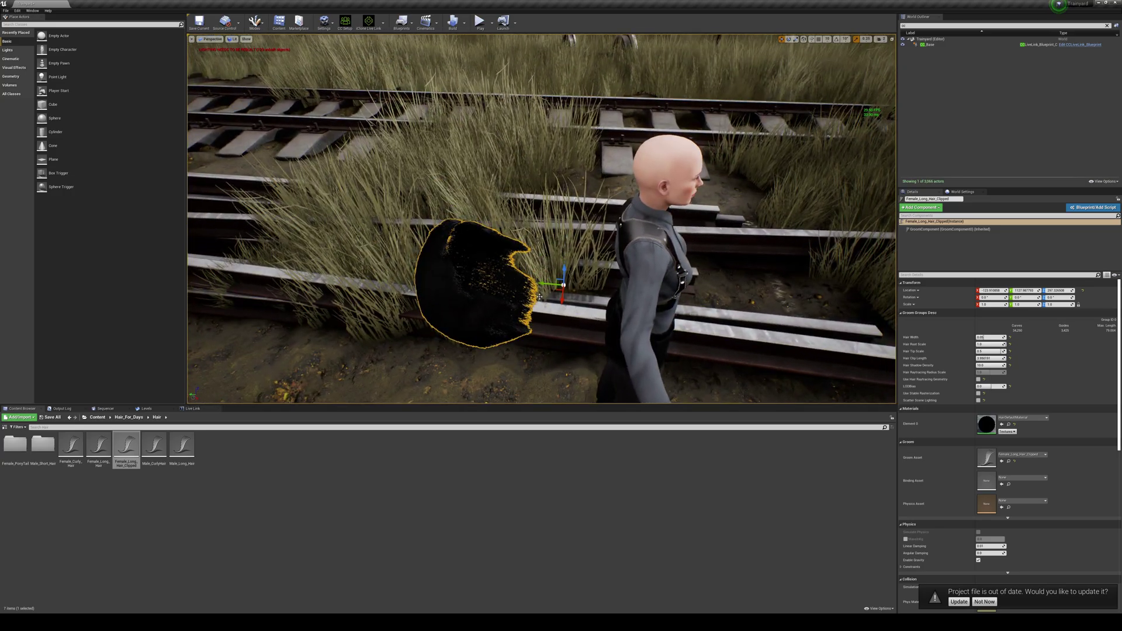
drag(551, 283, 735, 289)
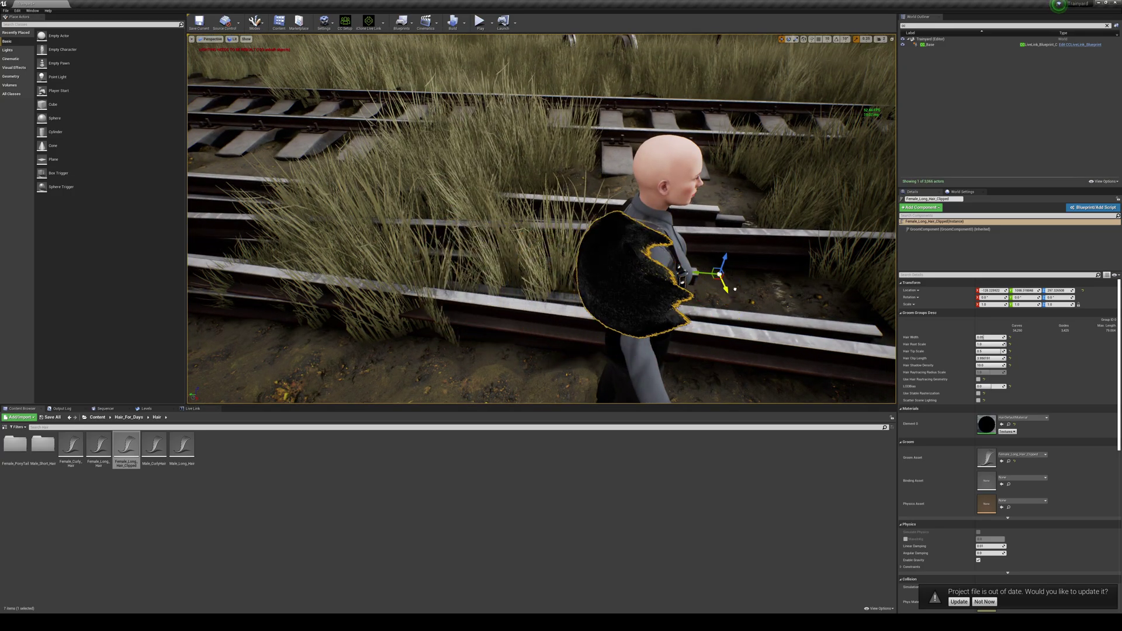
alt+drag(719, 195, 584, 228)
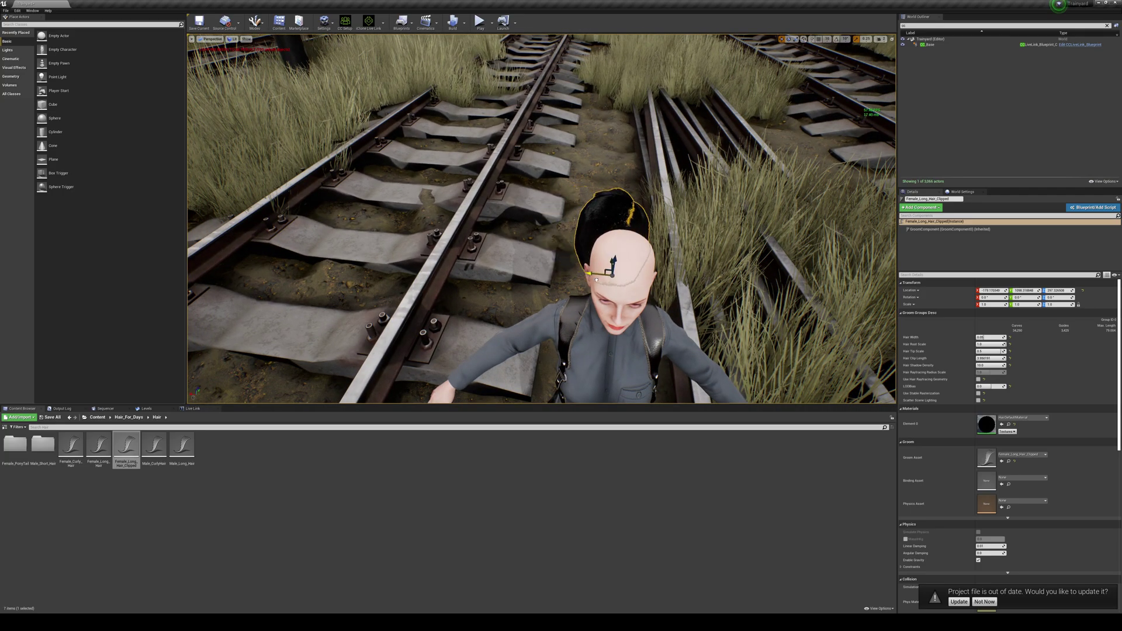
alt+drag(628, 283, 509, 244)
- Set the hair groom's X rotation to -90 degrees
click(993, 297)
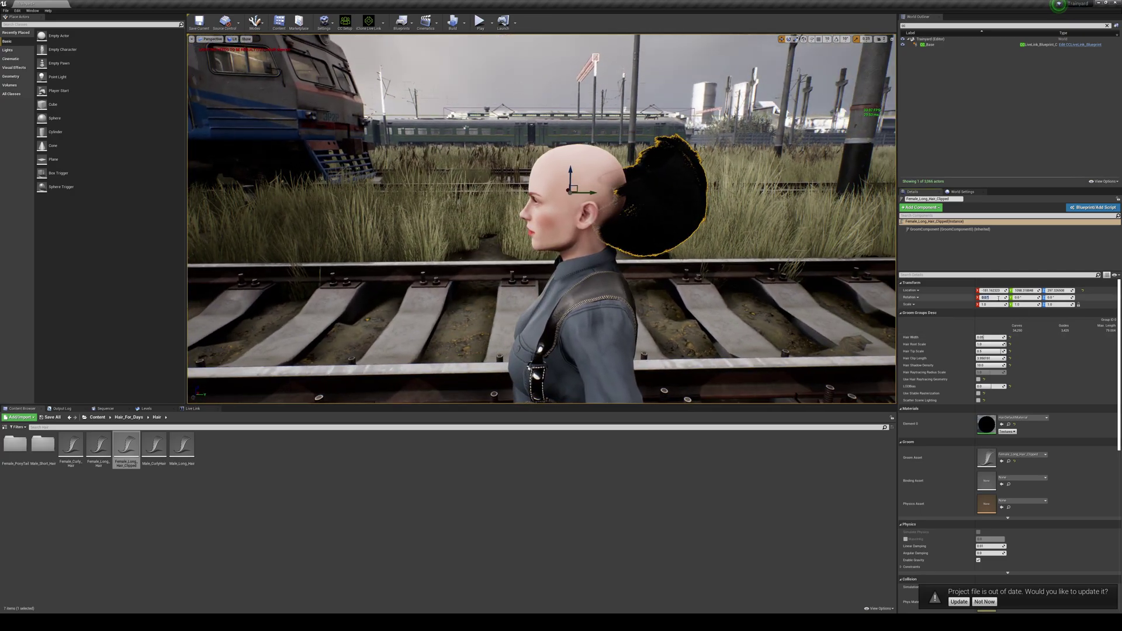
text(-90)
key(Return)
- Lower the hair groom onto the character's head and check its fit from the side
alt+drag(701, 152, 362, 153)
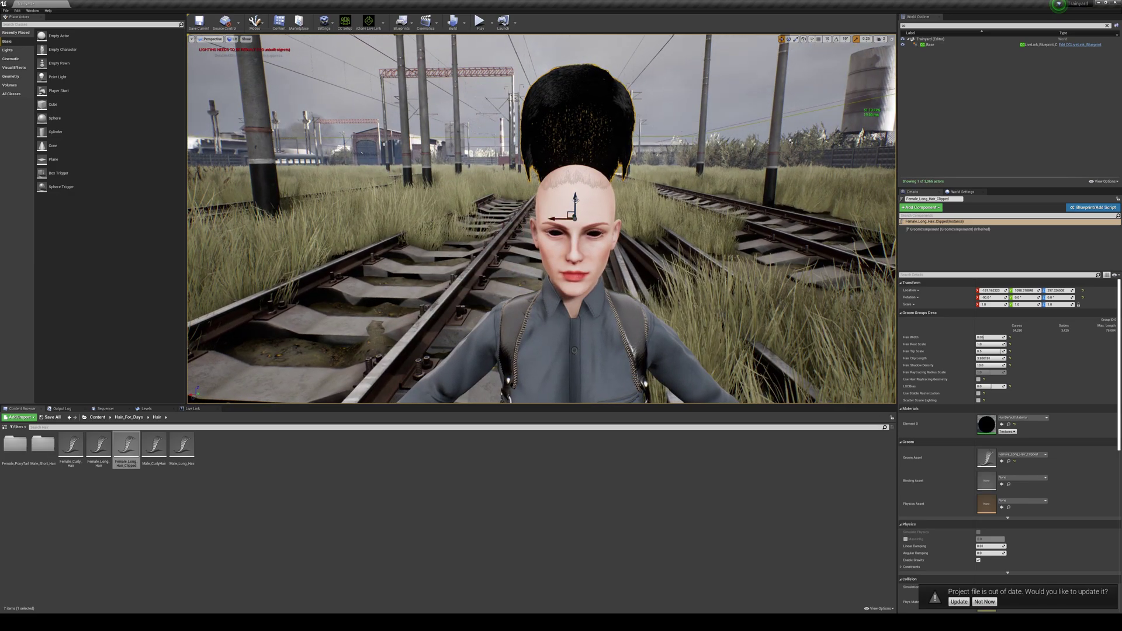
drag(576, 200, 576, 215)
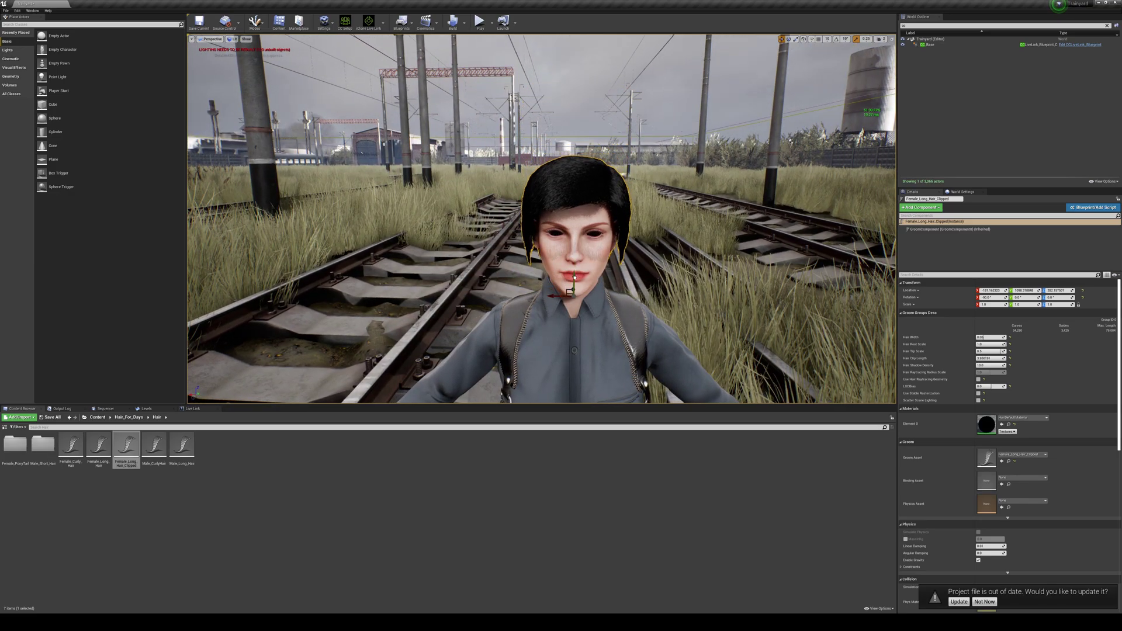
right_drag(574, 277, 397, 255)
key(d)
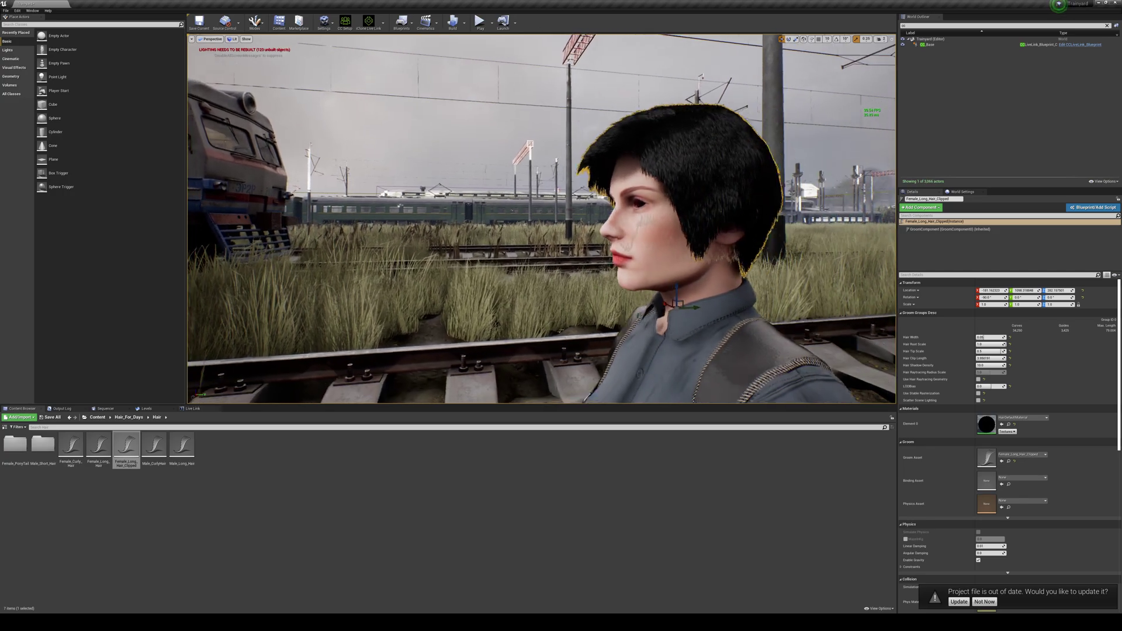
- Shift the hair groom slightly toward the back of the head and check its fit from the side and front
alt+drag(759, 285, 794, 288)
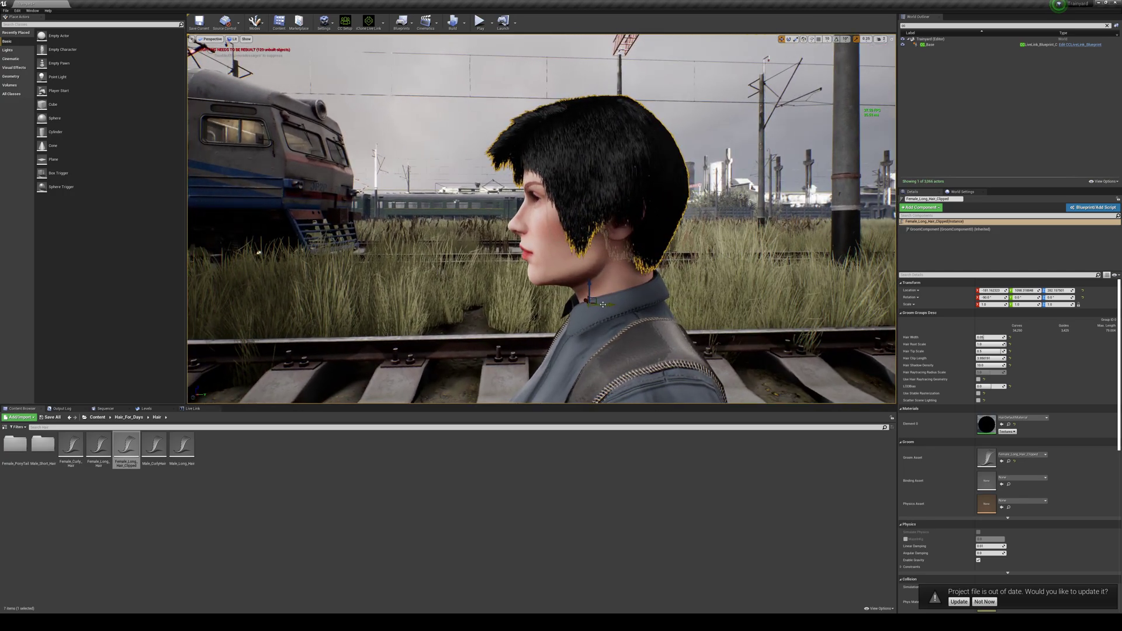
drag(602, 305, 620, 305)
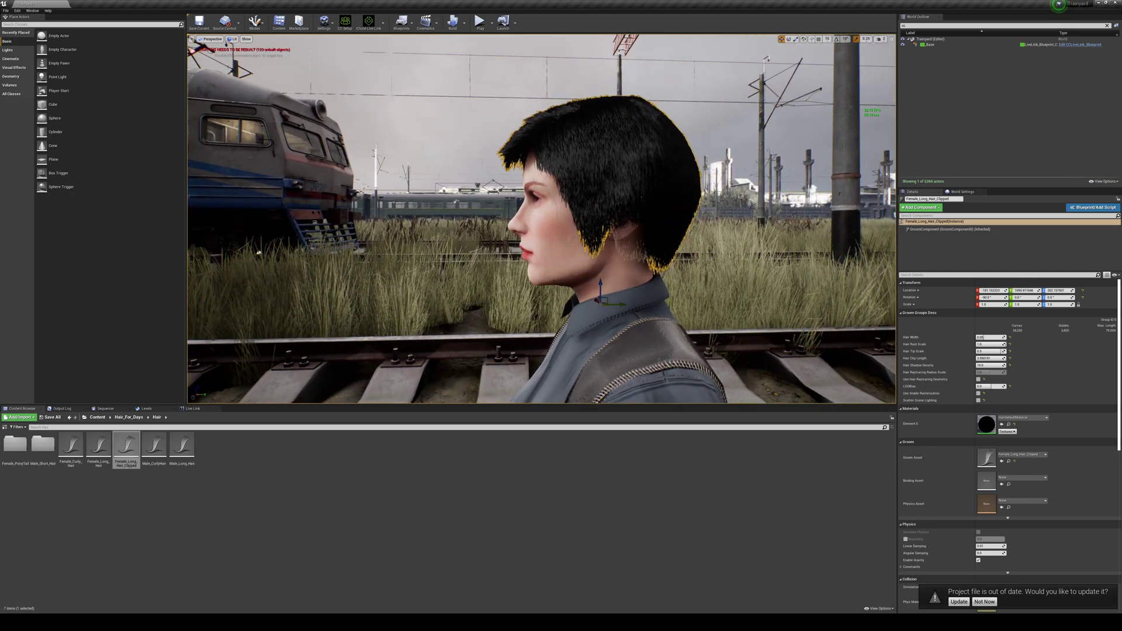
key(a)
right_drag(561, 263, 734, 262)
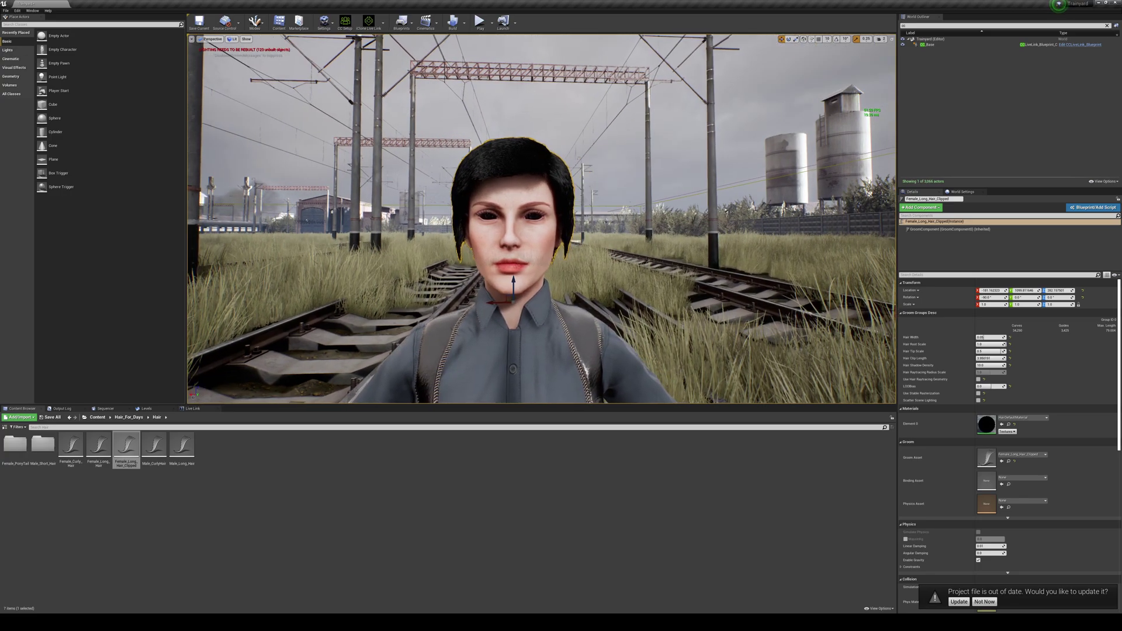
key(a)
click(429, 288)
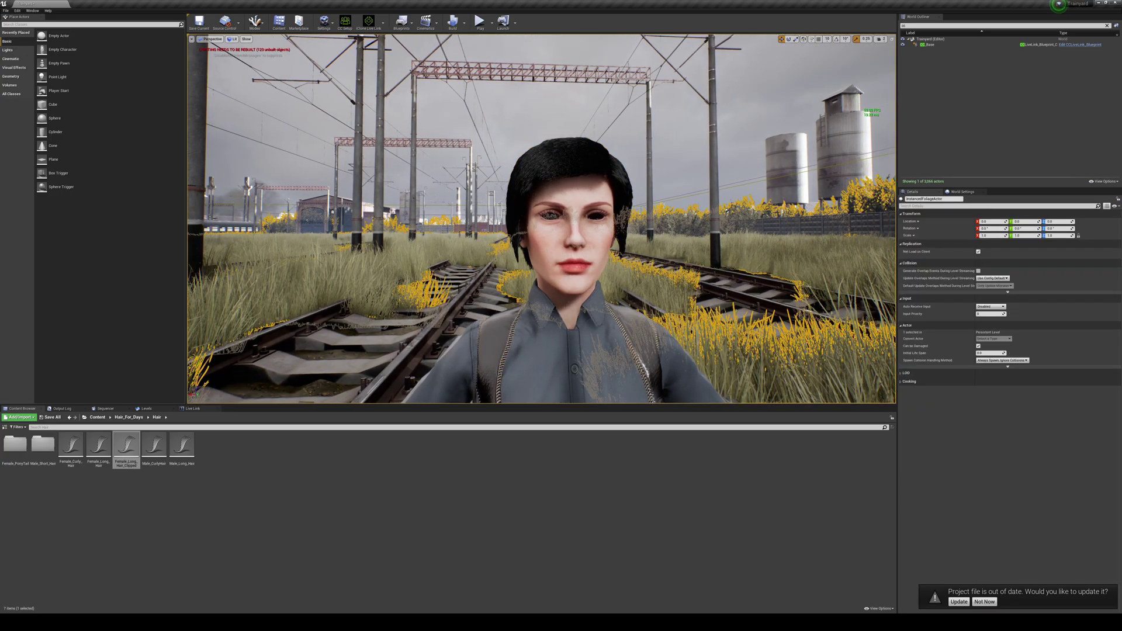
key(a)
right_drag(429, 288, 400, 288)
key(g)
key(d)
key(s)
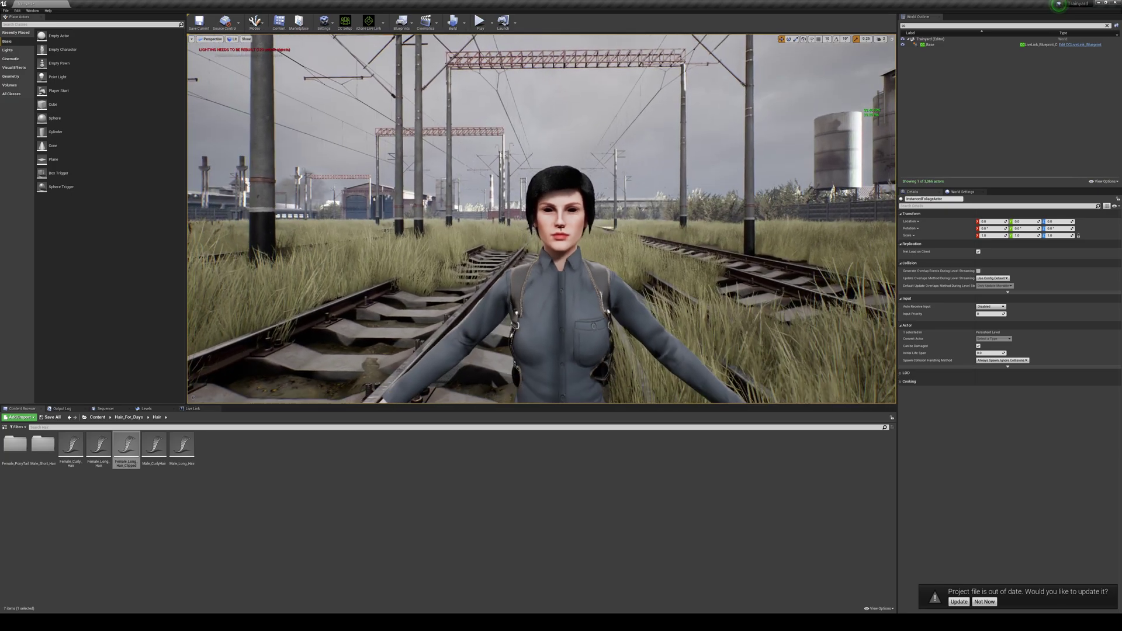
- Rename the hair groom actor in the level to cc_Female_Long_Hair_Clipped
click(561, 183)
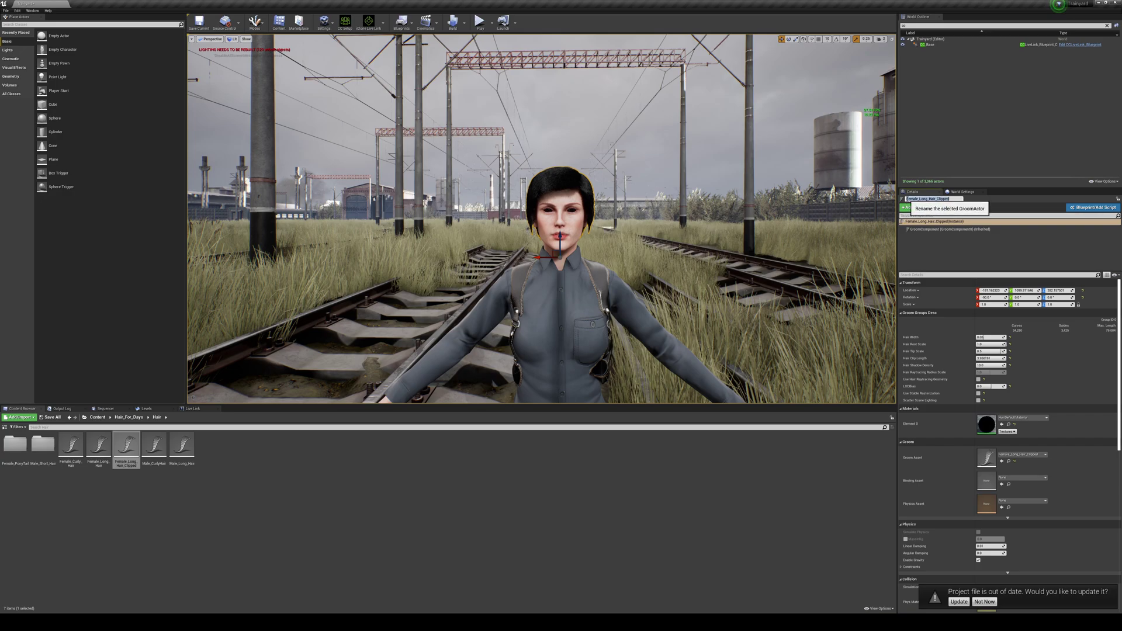
click(923, 198)
click(906, 199)
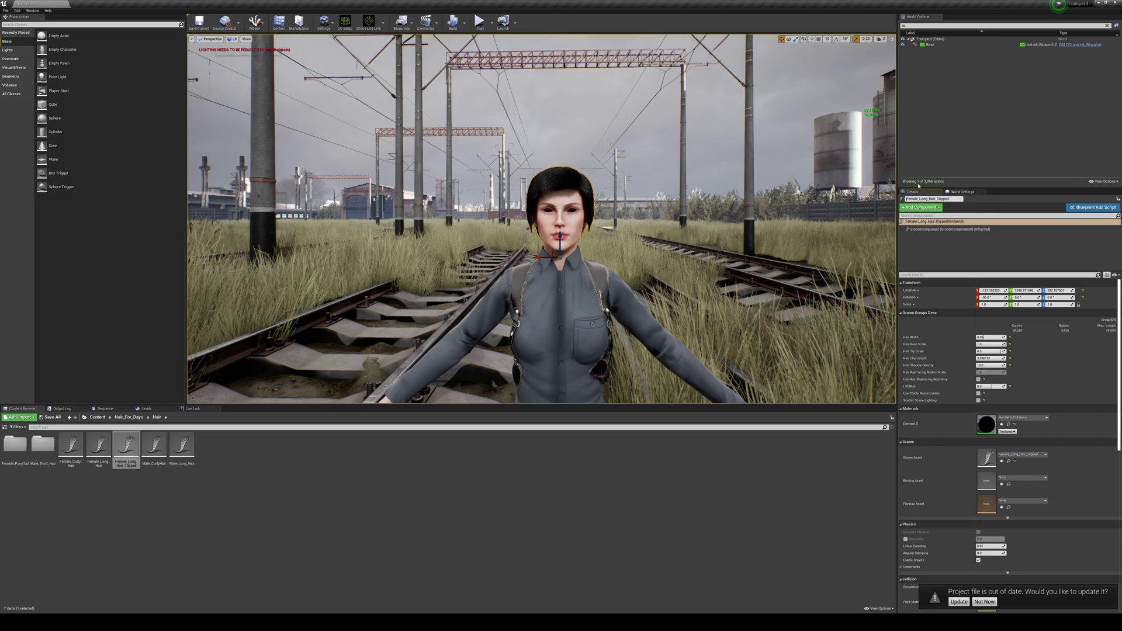
text(cc_)
click(711, 494)
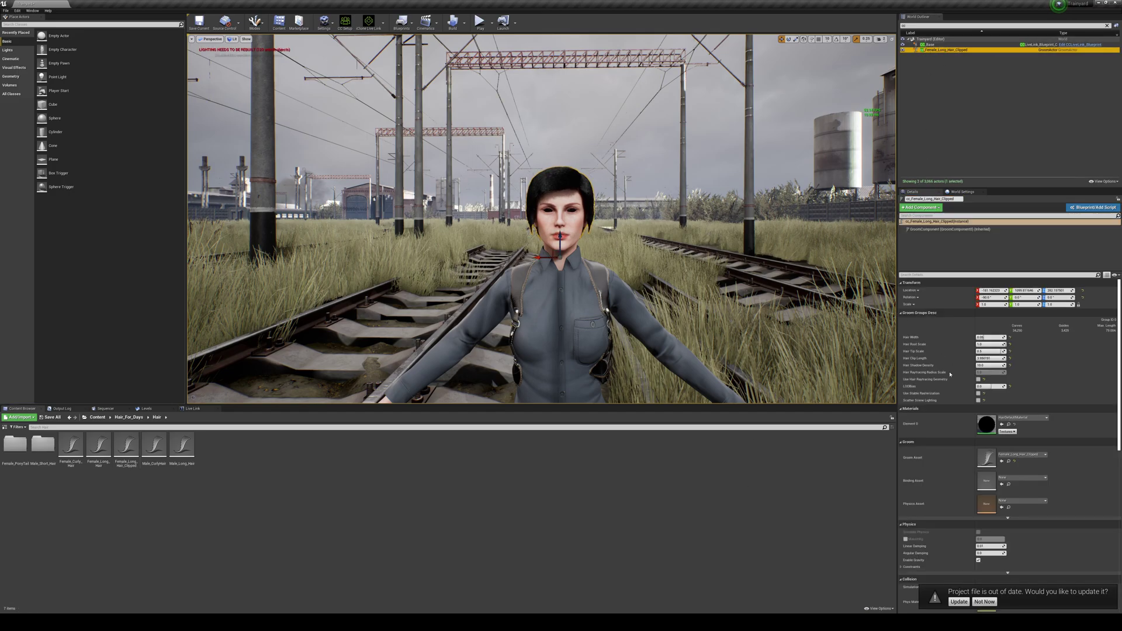
- Try a Hair Width of 1 on the groom, inspect the strands up close, and undo the change
key(ctrl+z)
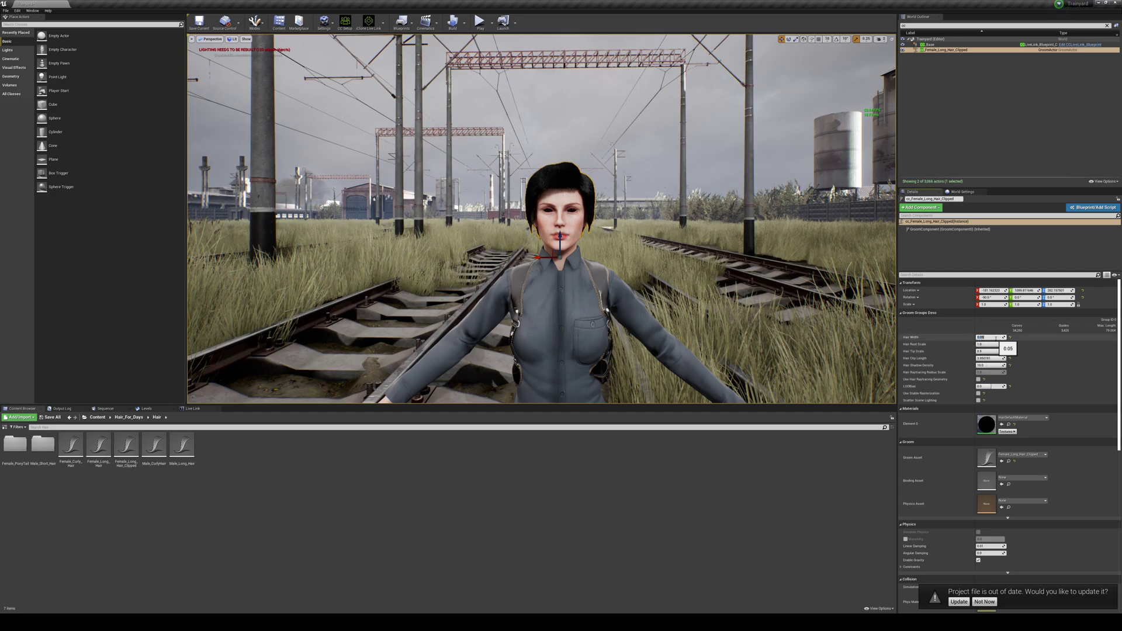
text(1)
key(Return)
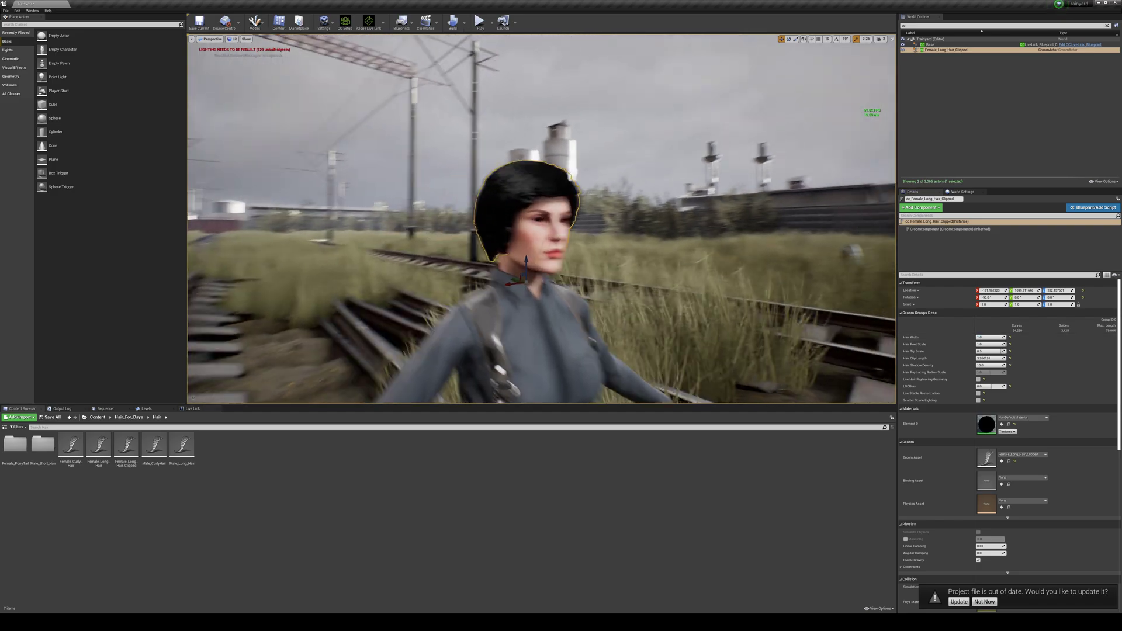
right_drag(541, 233, 474, 231)
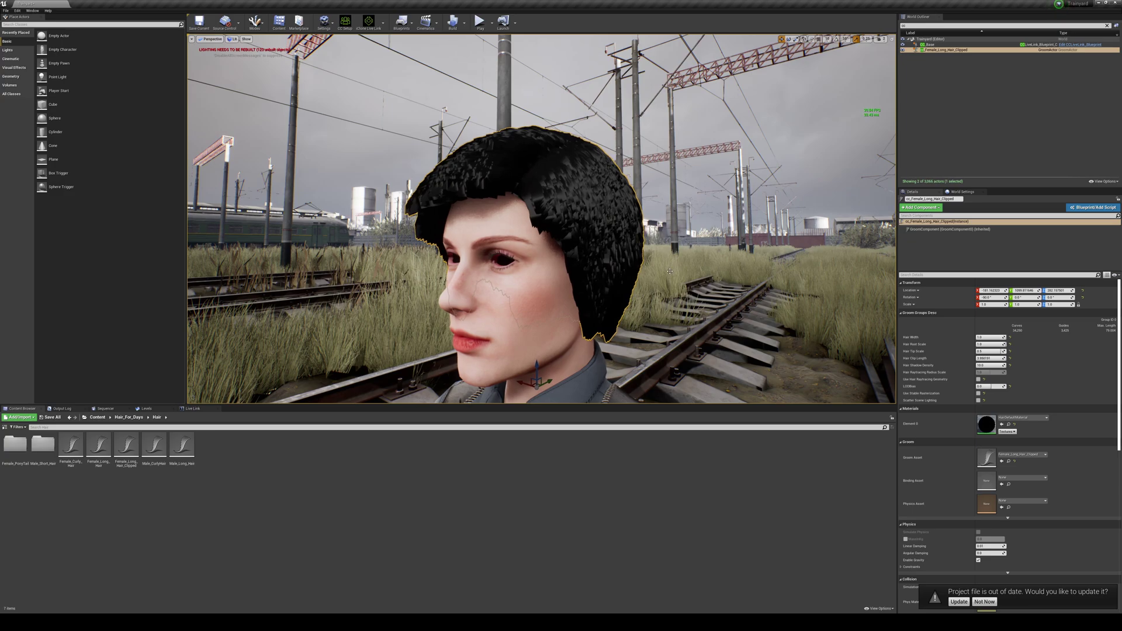
right_drag(541, 219, 467, 213)
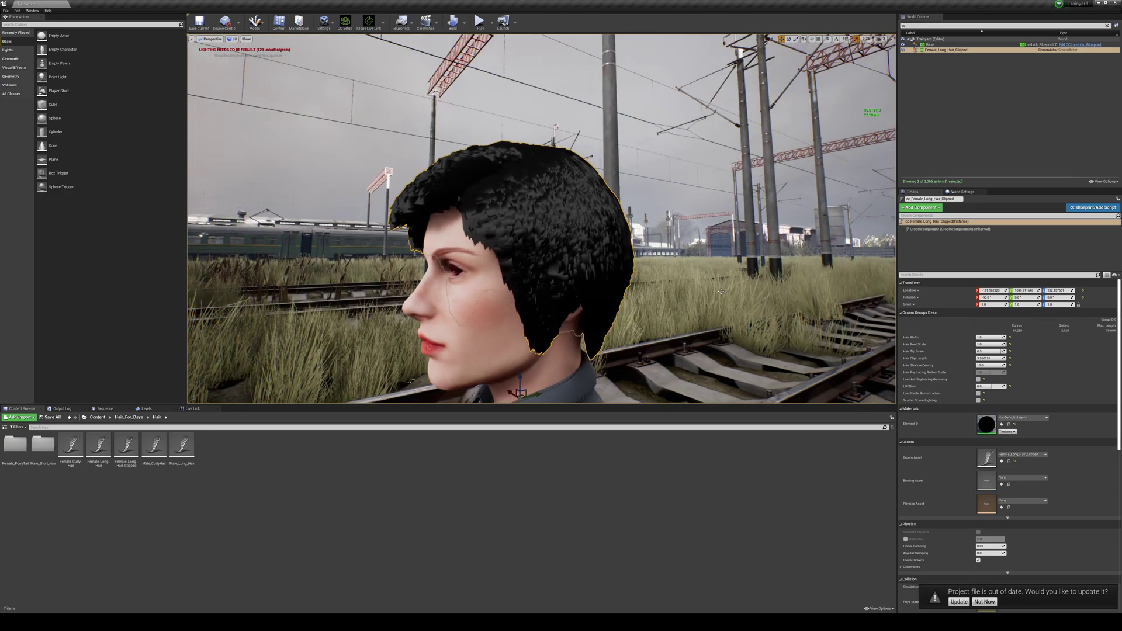
key(ctrl+z)
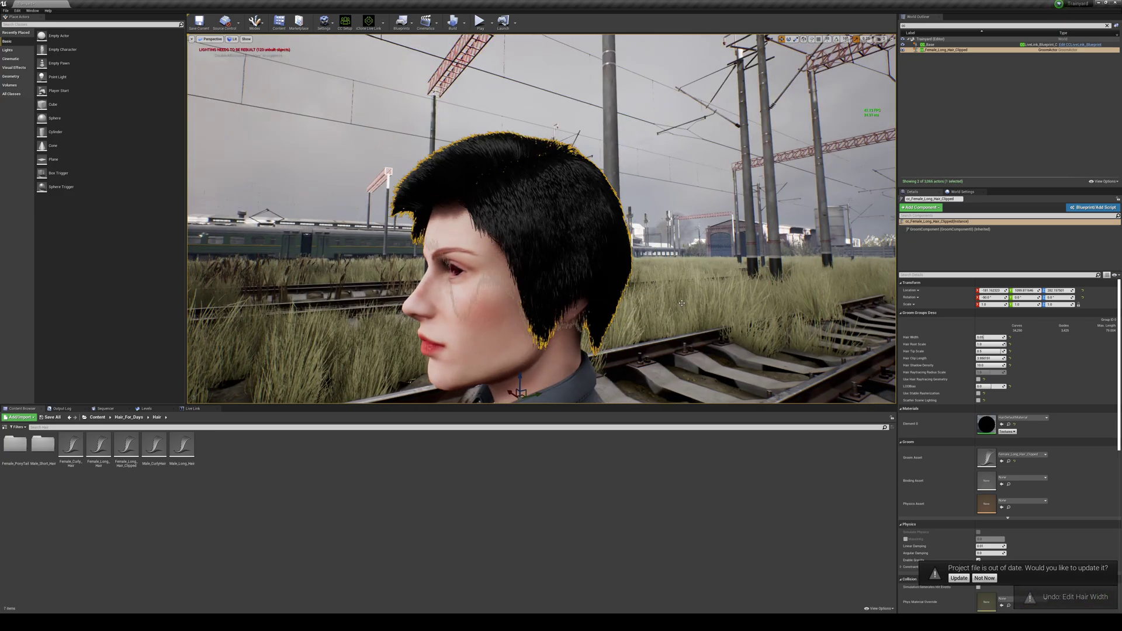
- Check the hair from the front and look over the Female_Long_Hair_Clipped groom asset's physics settings
click(681, 303)
click(687, 170)
alt+drag(686, 170, 818, 173)
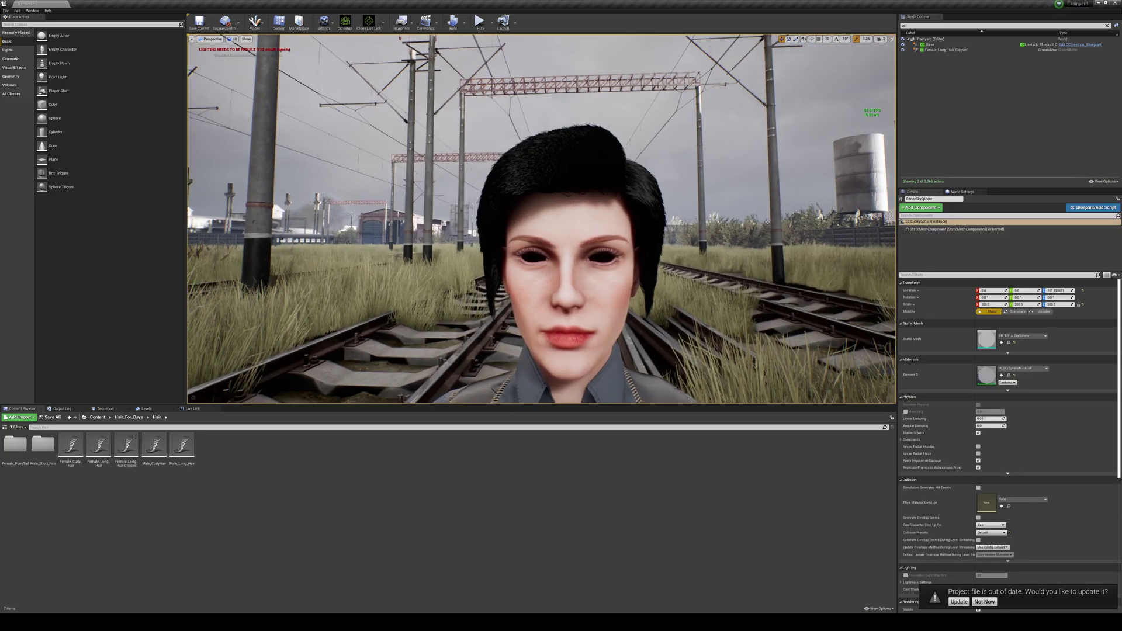
scroll(541, 219, down, 5)
mouse_move(541, 218)
alt+mouse_down()
mouse_move(578, 230)
mouse_move(546, 233)
alt+mouse_up()
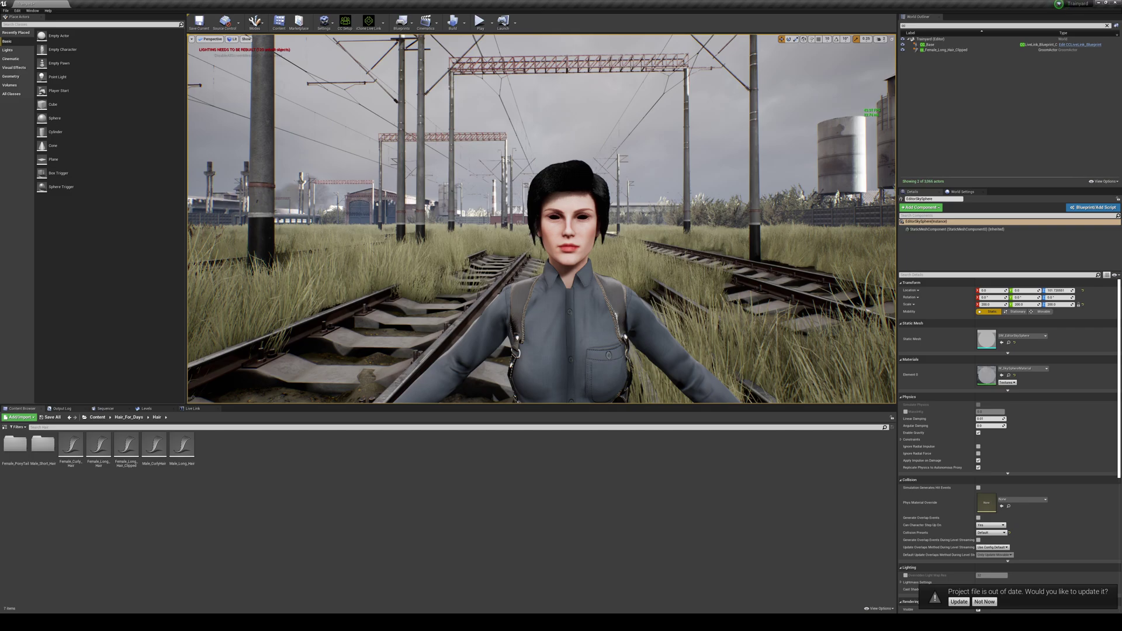
click(568, 180)
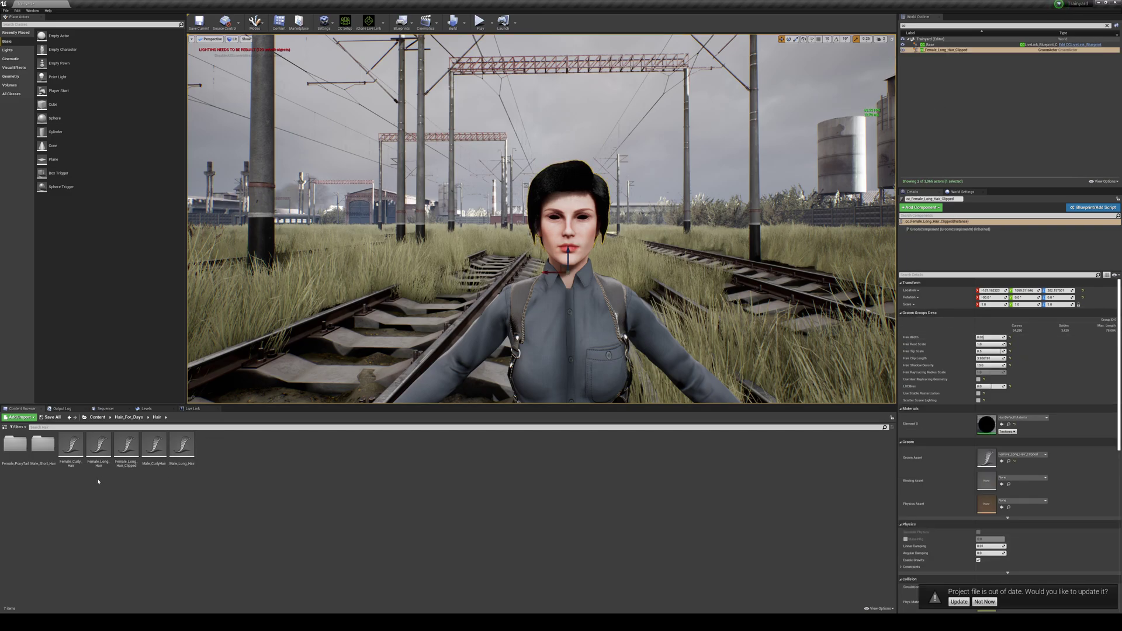
double_click(123, 451)
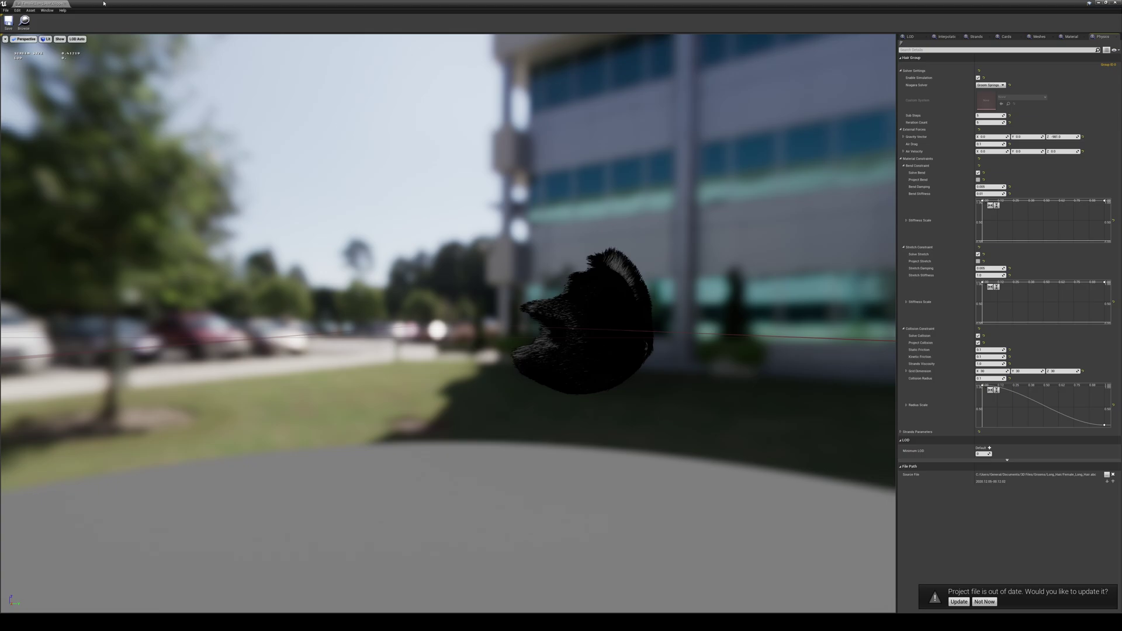
click(1113, 4)
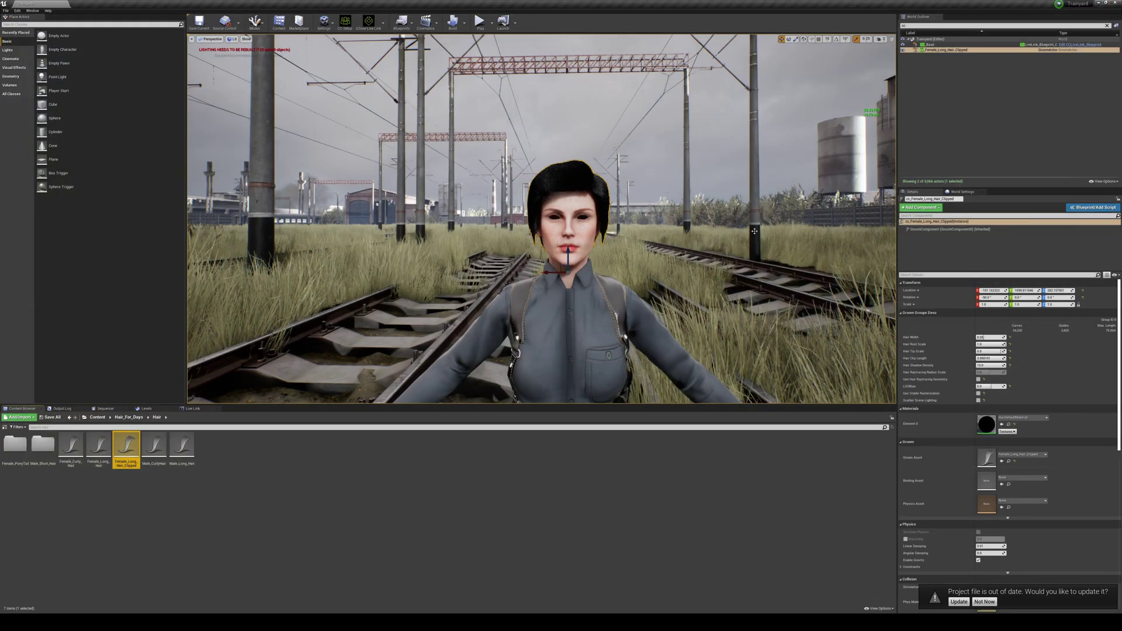
- Attach the hair groom actor to the CC_Base character at its head bone
click(668, 274)
click(610, 315)
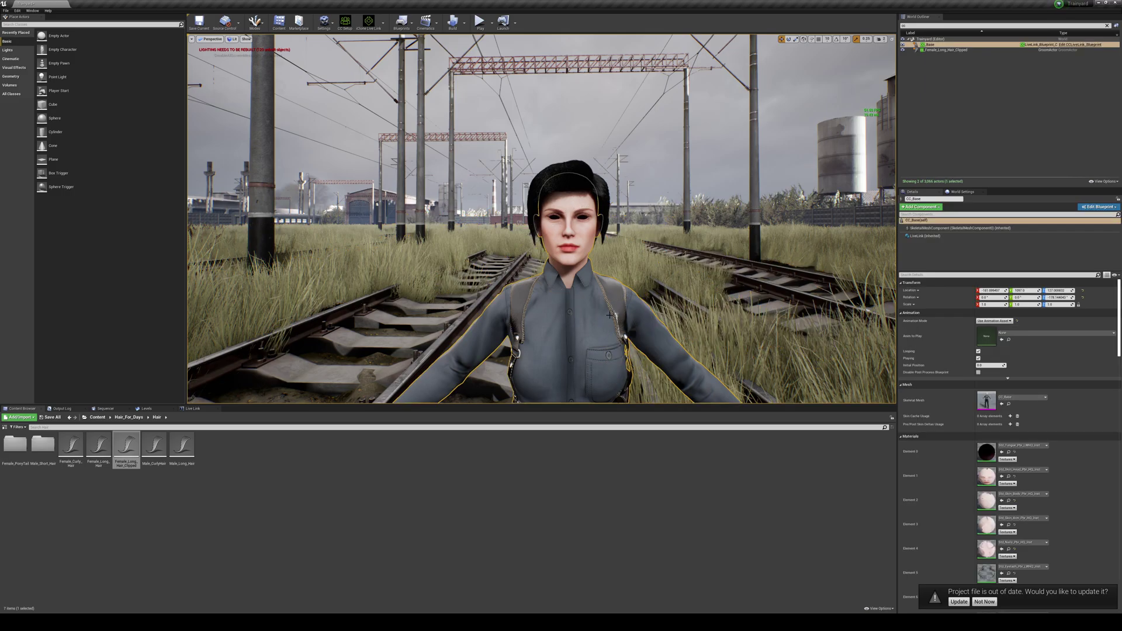
drag(934, 51, 930, 45)
click(988, 93)
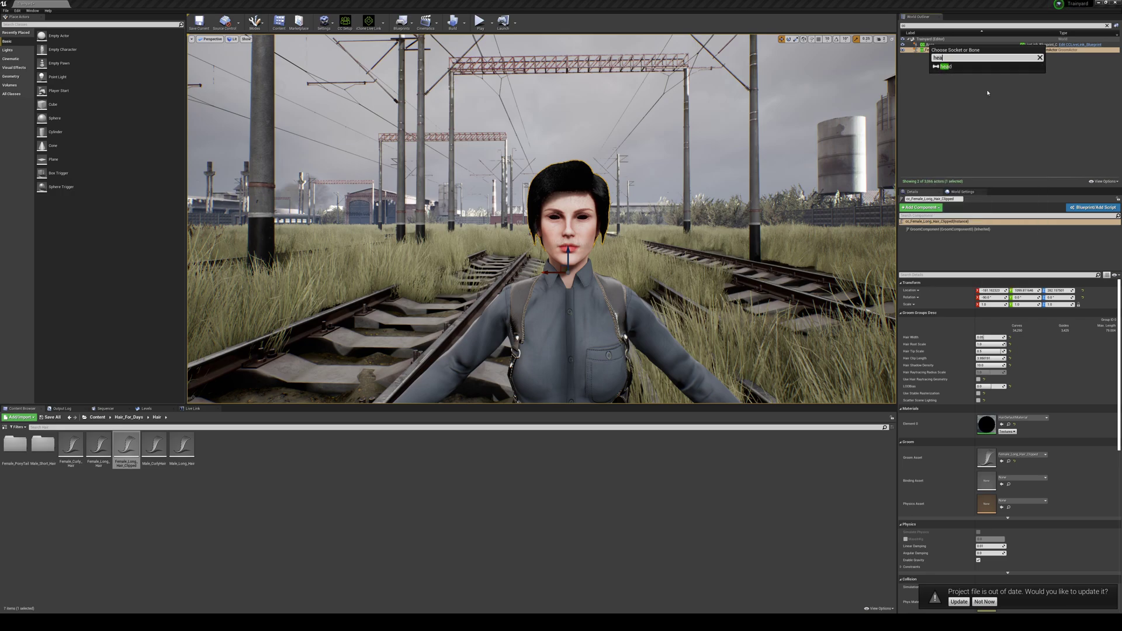
scroll(605, 331, down, 6)
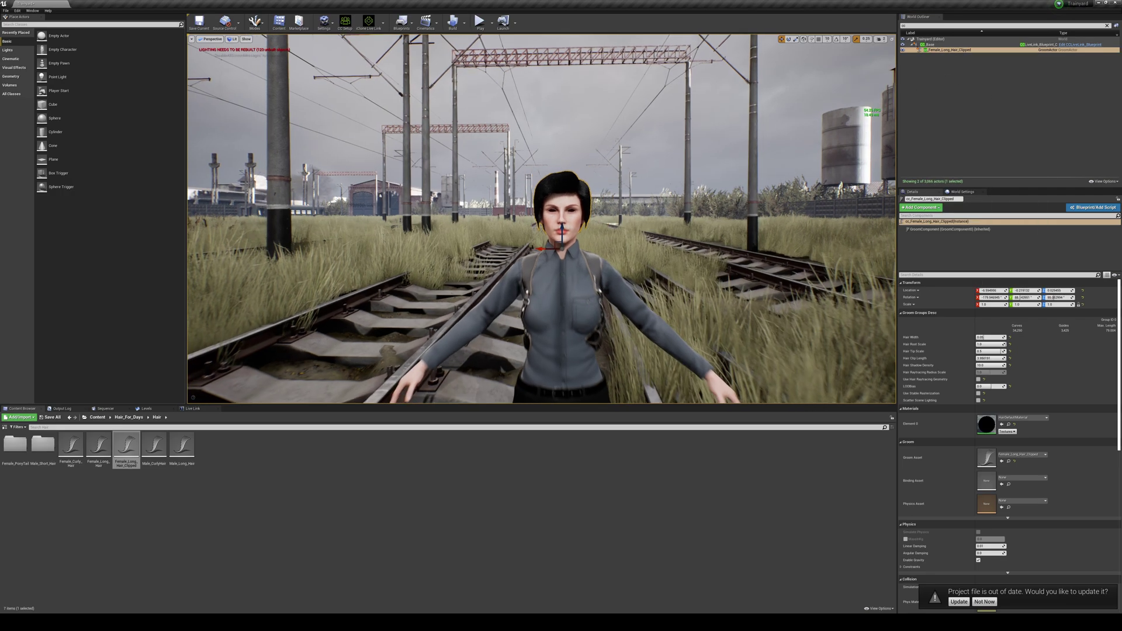
click(605, 331)
right_drag(605, 331, 590, 363)
scroll(590, 363, down, 2)
click(590, 363)
scroll(590, 362, down, 1)
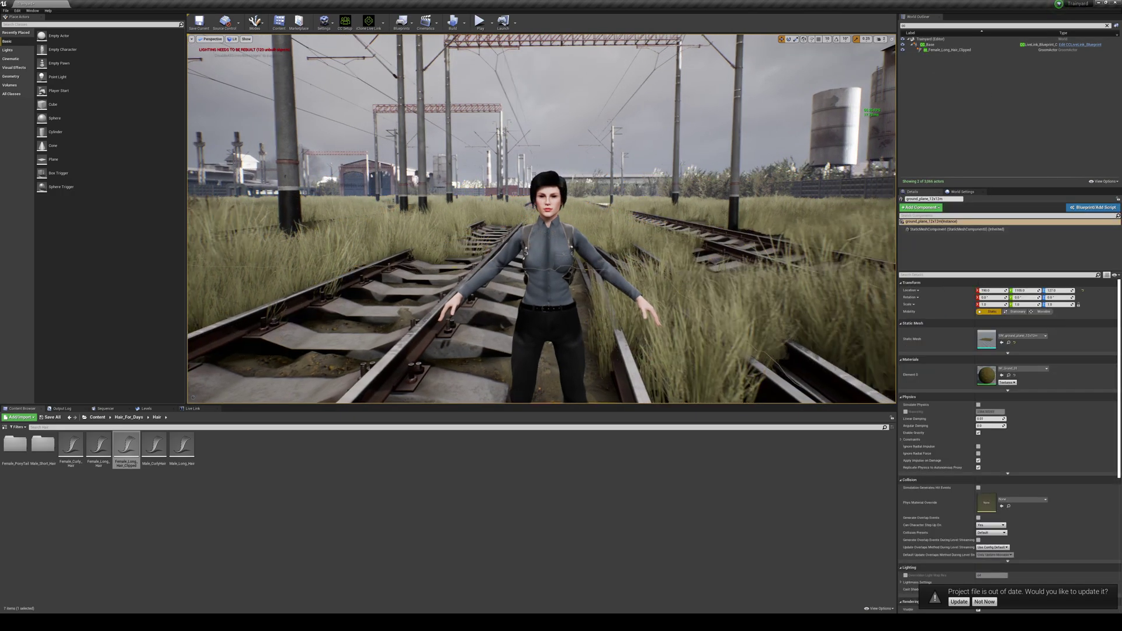
right_drag(446, 344, 451, 343)
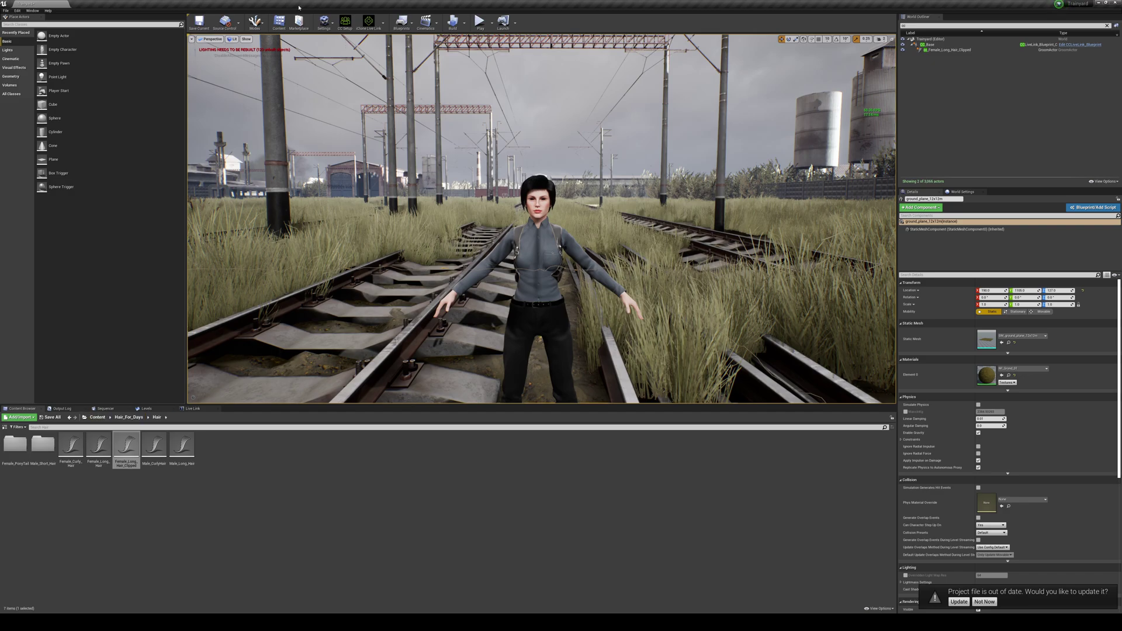
- Create a new level sequence named dance
click(426, 22)
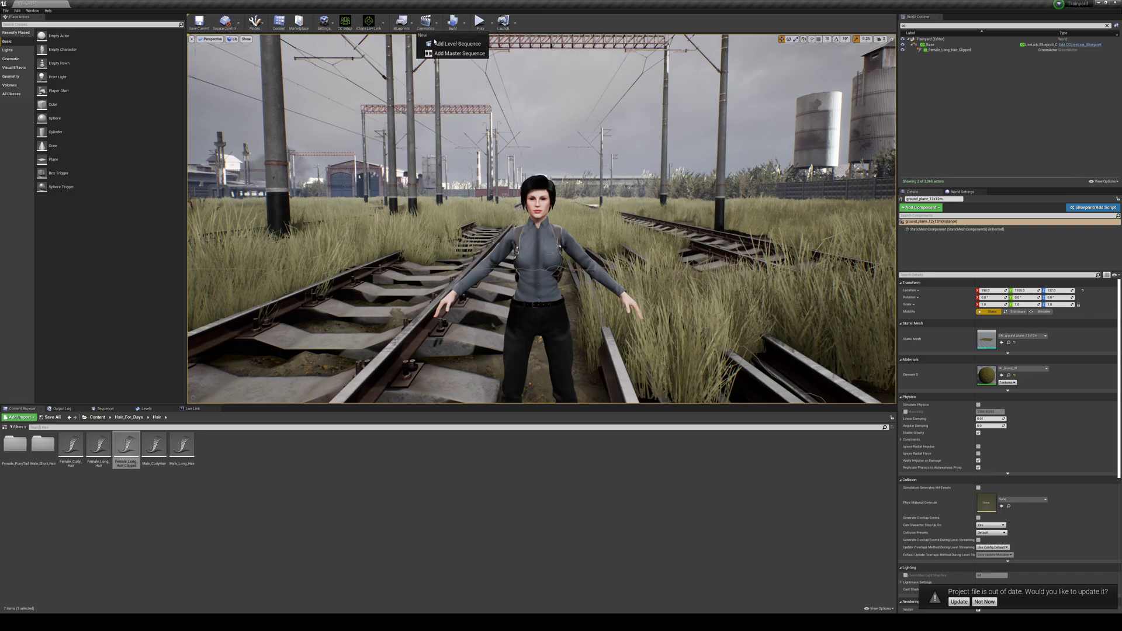
click(457, 45)
text(dance)
key(Return)
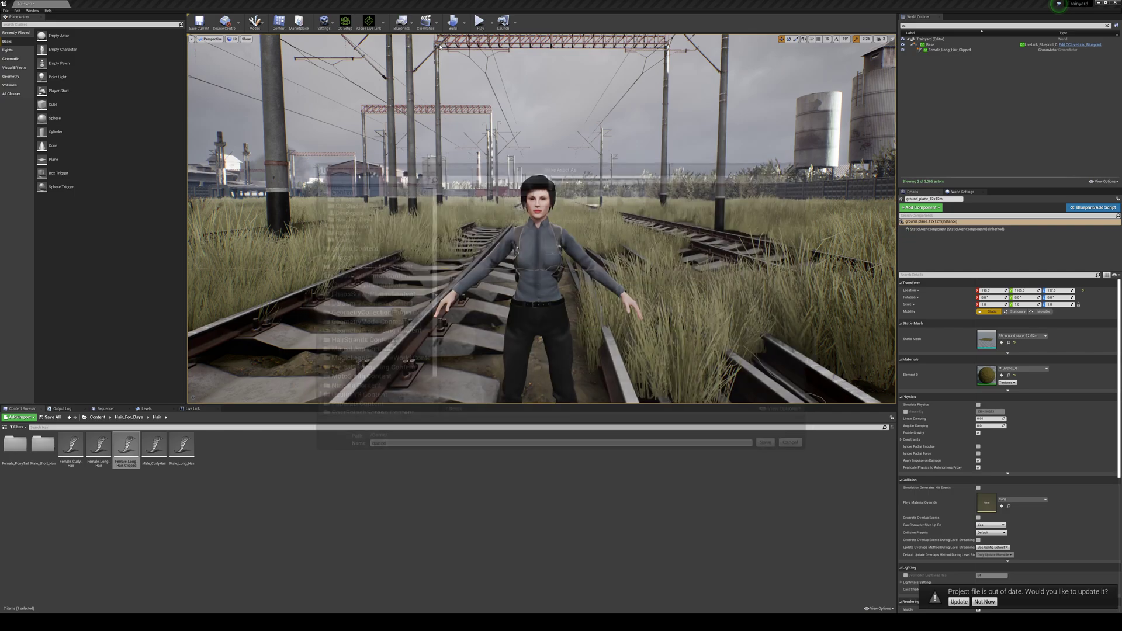
- Add the CC_Base character to the dance sequence and choose the sequence's frame rate
click(536, 265)
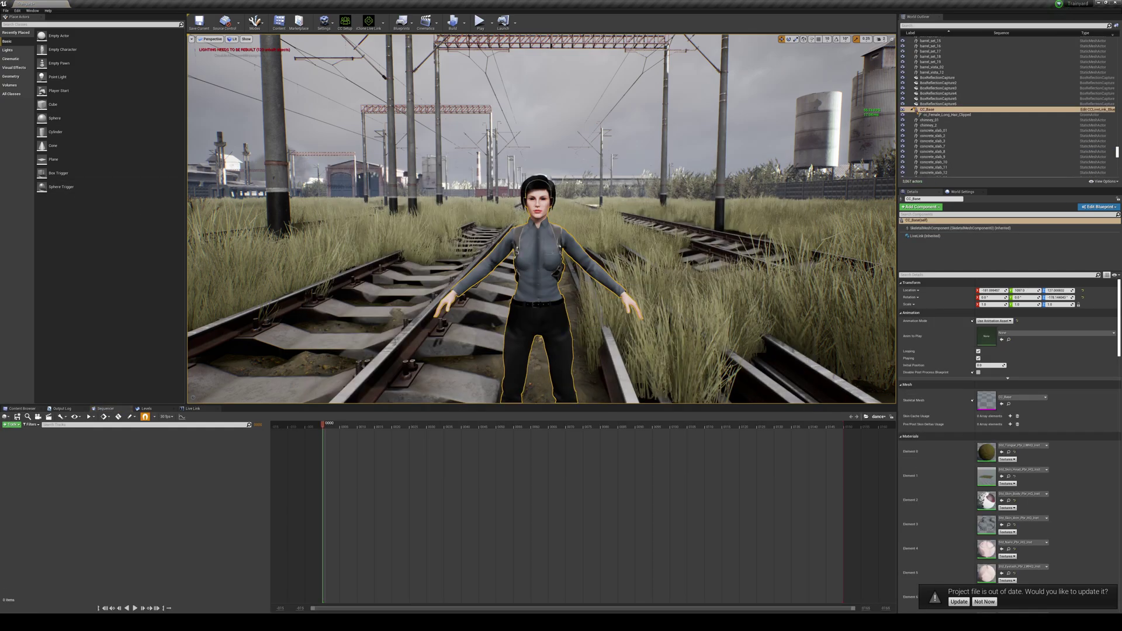
click(20, 425)
mouse_move(46, 433)
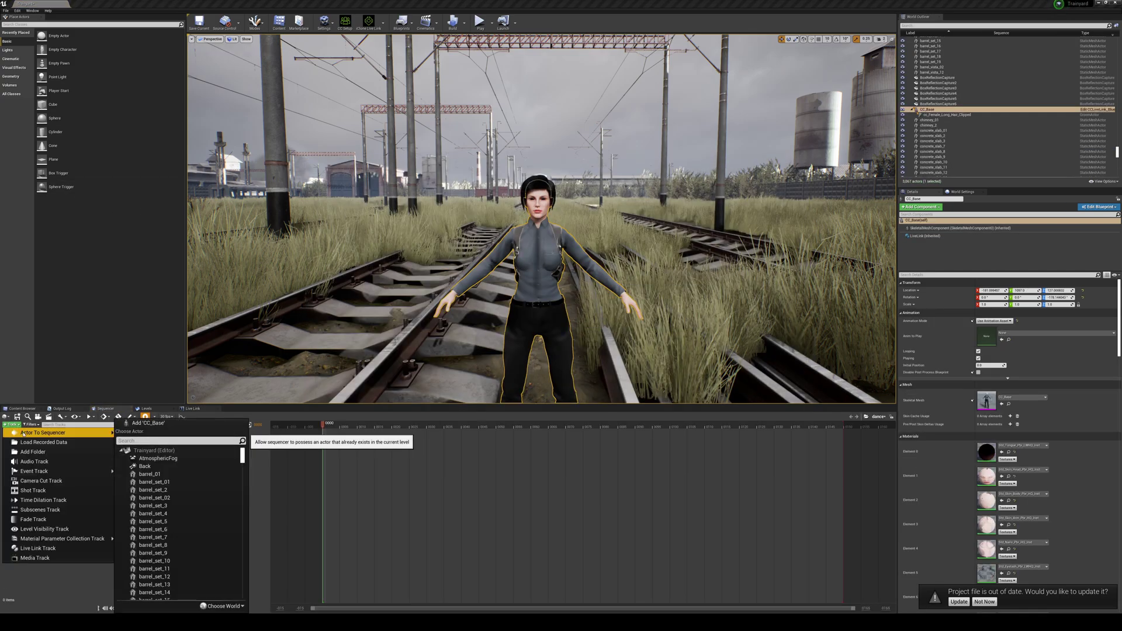
click(157, 425)
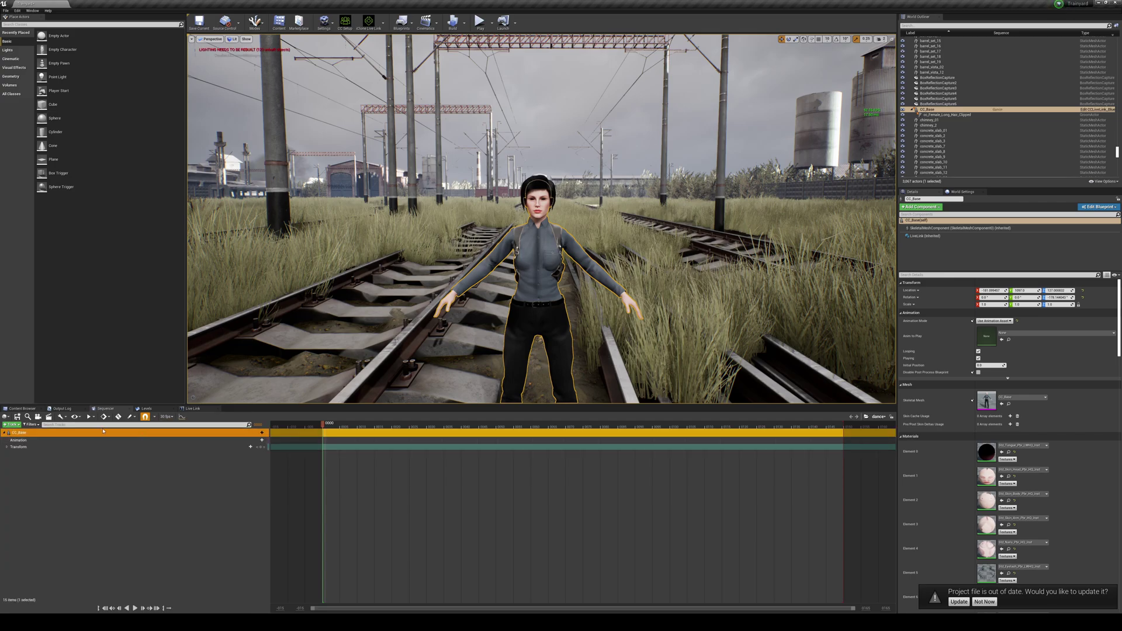
click(169, 417)
click(187, 461)
- Add the Anim_Slow_Rhythm_Dance_05 animation to CC_Base's Animation track and play the sequence
click(260, 439)
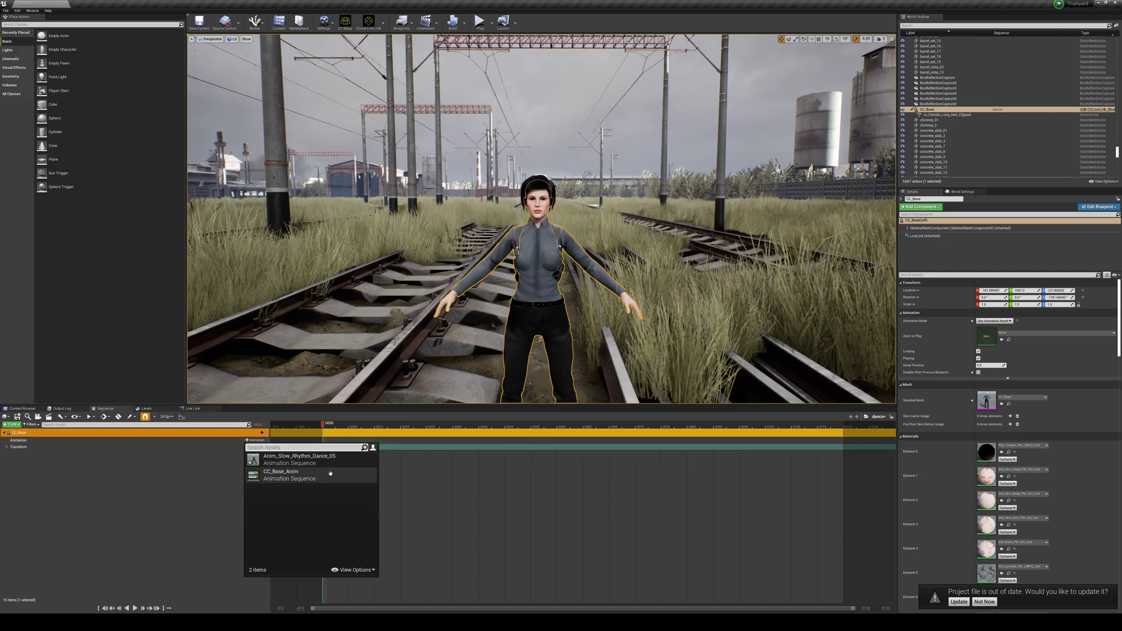
click(313, 463)
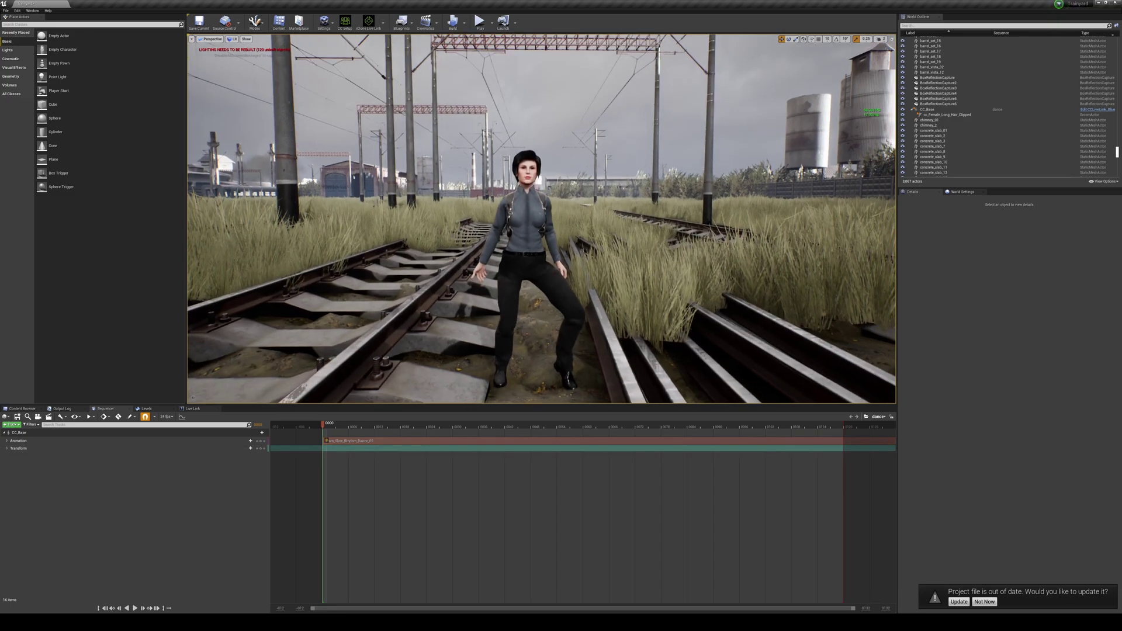
key(space)
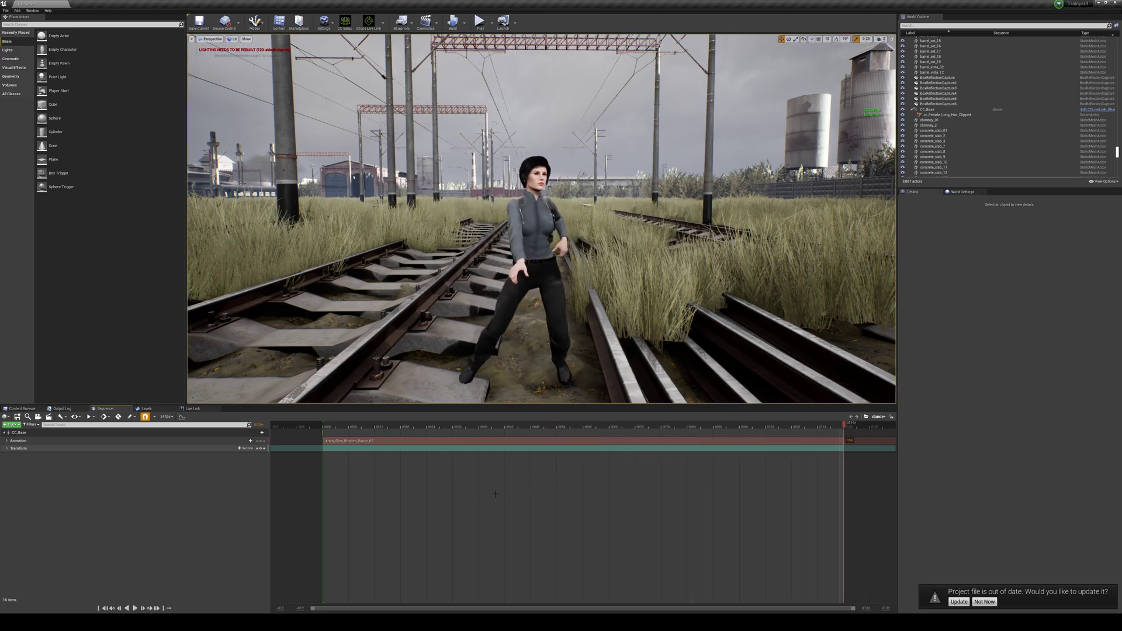
- Extend the dance sequence's playback range to the end of the Anim_Slow_Rhythm_Dance_05 clip
scroll(495, 493, down, 5)
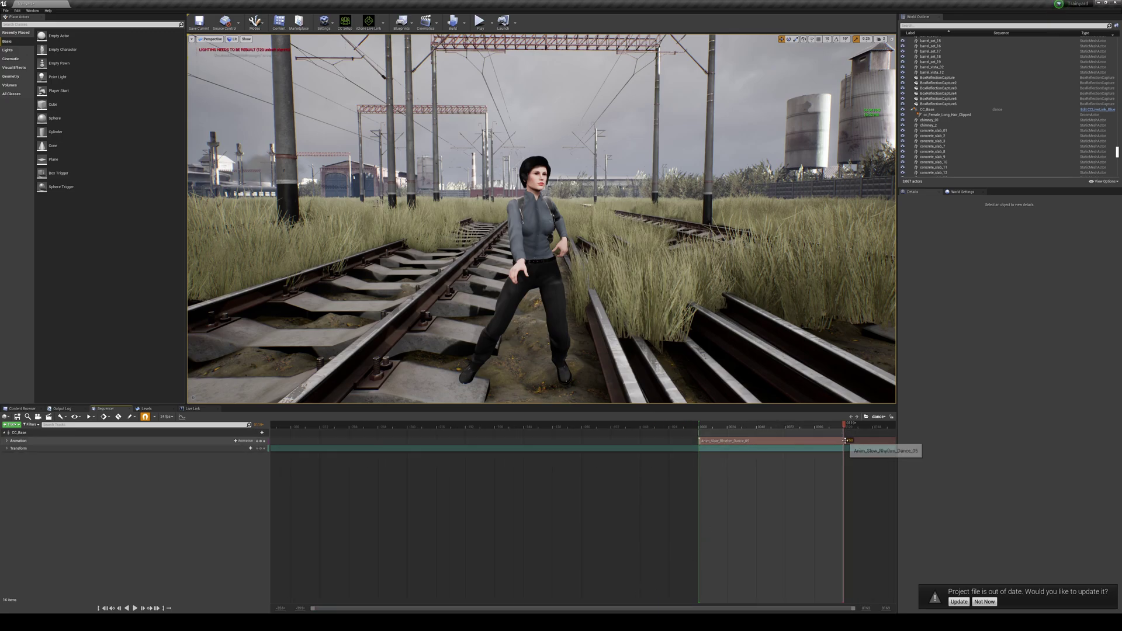
mouse_move(844, 427)
mouse_down()
mouse_move(812, 426)
mouse_move(879, 424)
mouse_up()
ctrl+scroll(839, 458, down, 3)
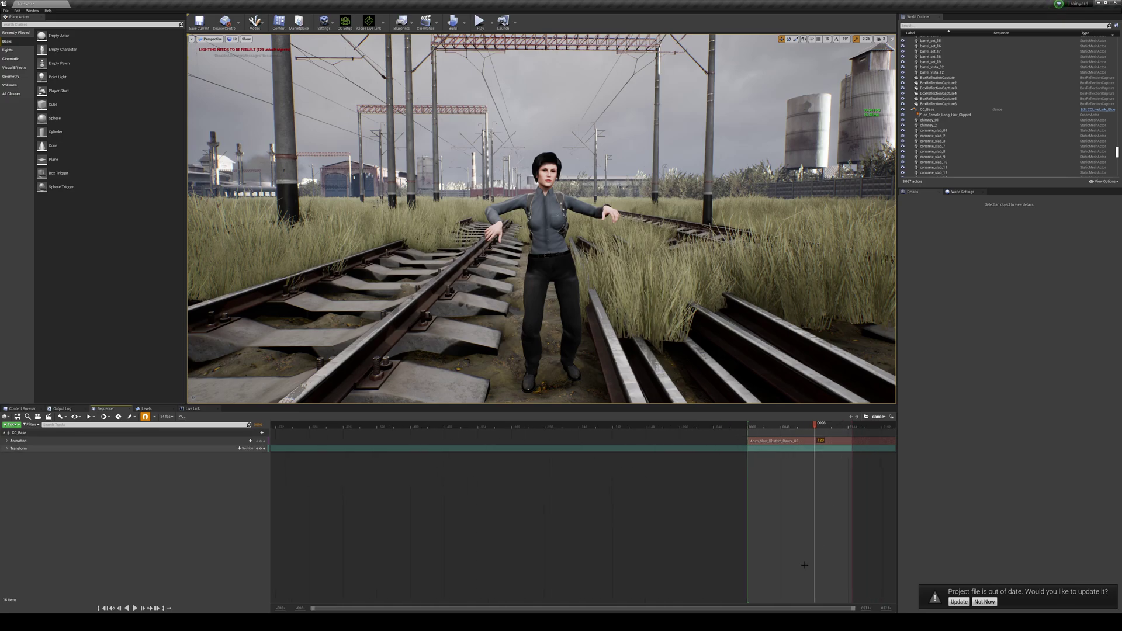
drag(852, 425, 897, 426)
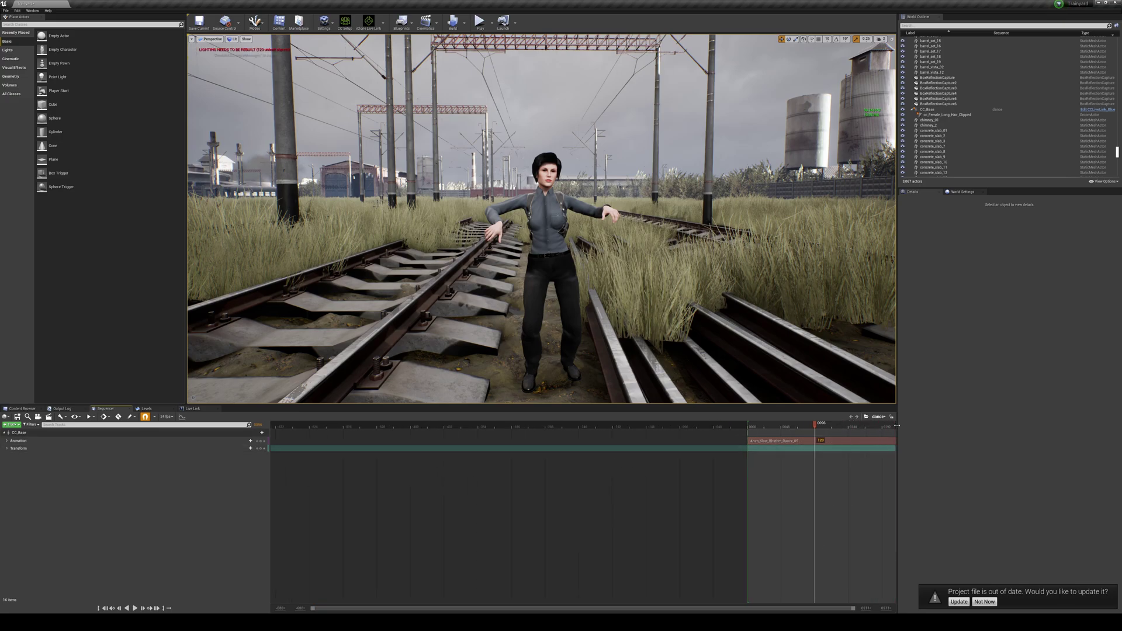
scroll(831, 521, down, 3)
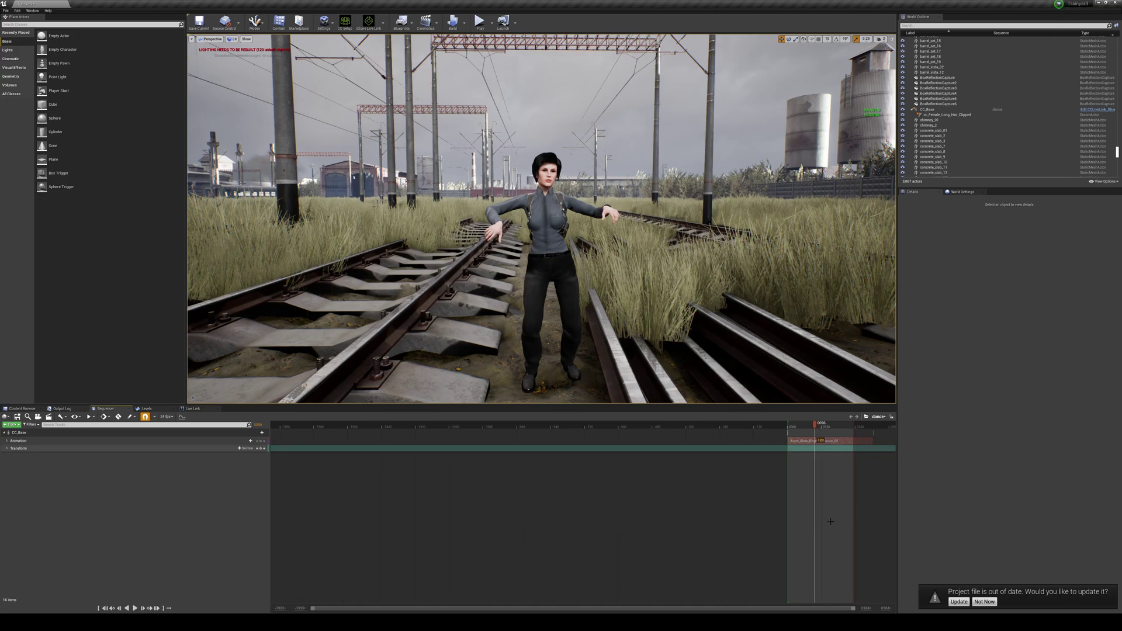
scroll(831, 521, down, 2)
drag(840, 427, 855, 429)
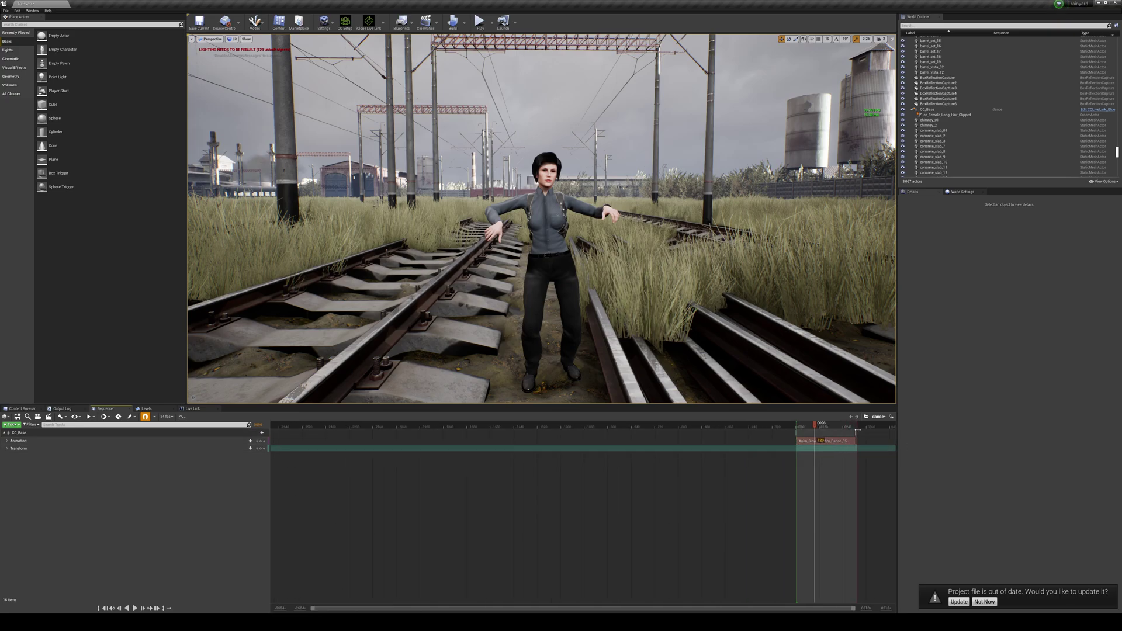
- Play the dance sequence from its beginning and stop it partway through
click(803, 426)
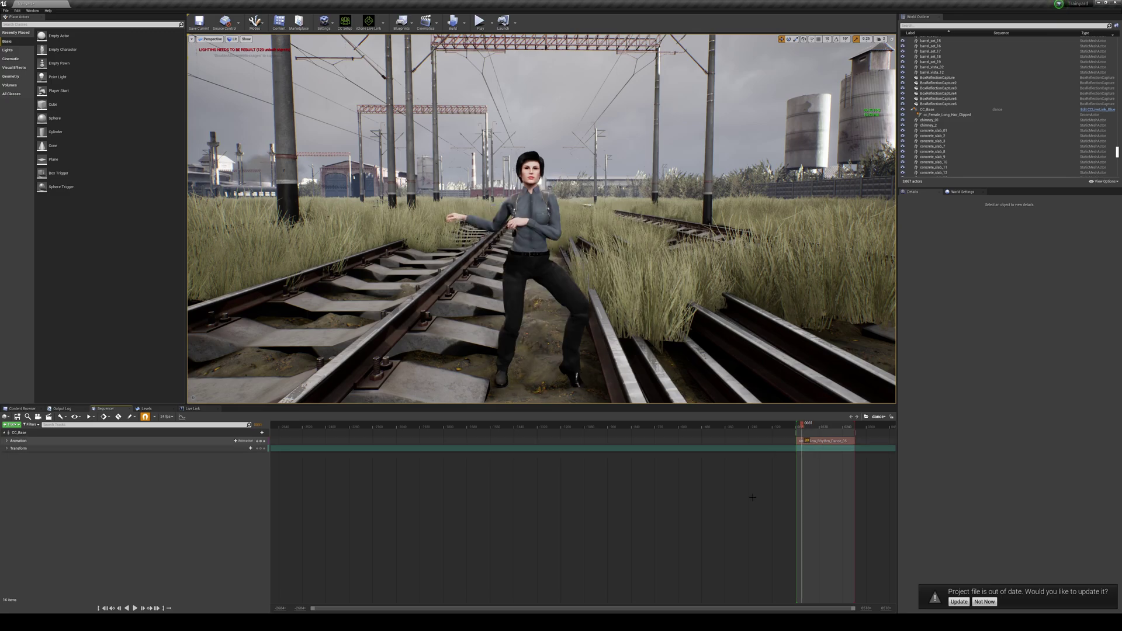
scroll(743, 611, up, 6)
drag(742, 609, 783, 609)
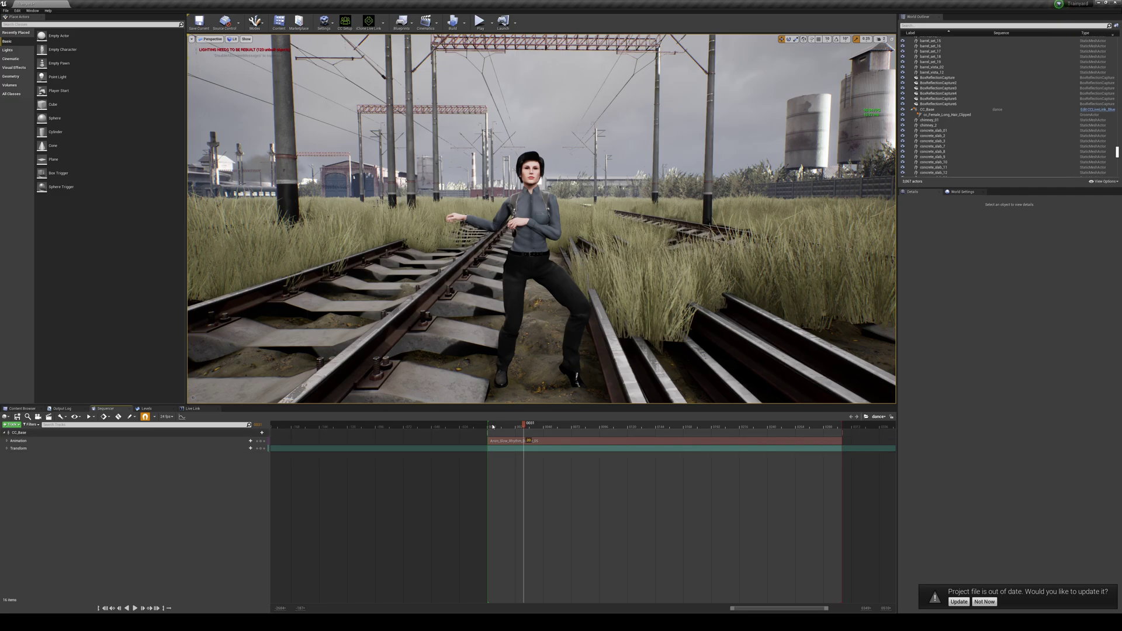
click(491, 427)
key(space)
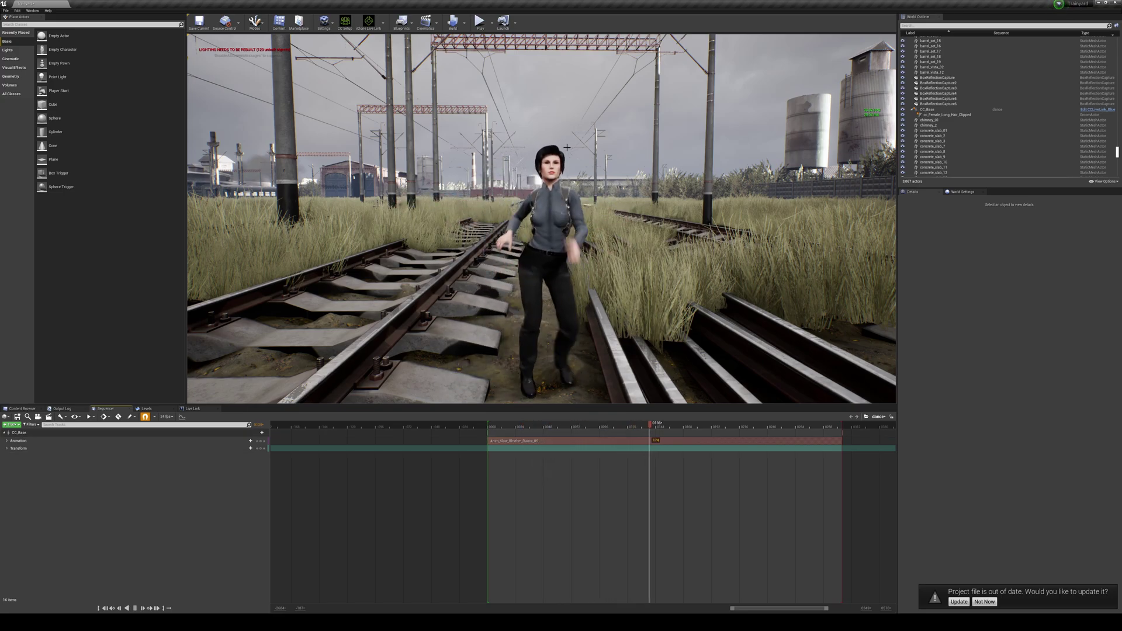
key(space)
- Replay the dance from near its start with the character's head and upper body in close-up
key(w)
right_drag(612, 296, 608, 305)
key(s)
key(q)
click(496, 430)
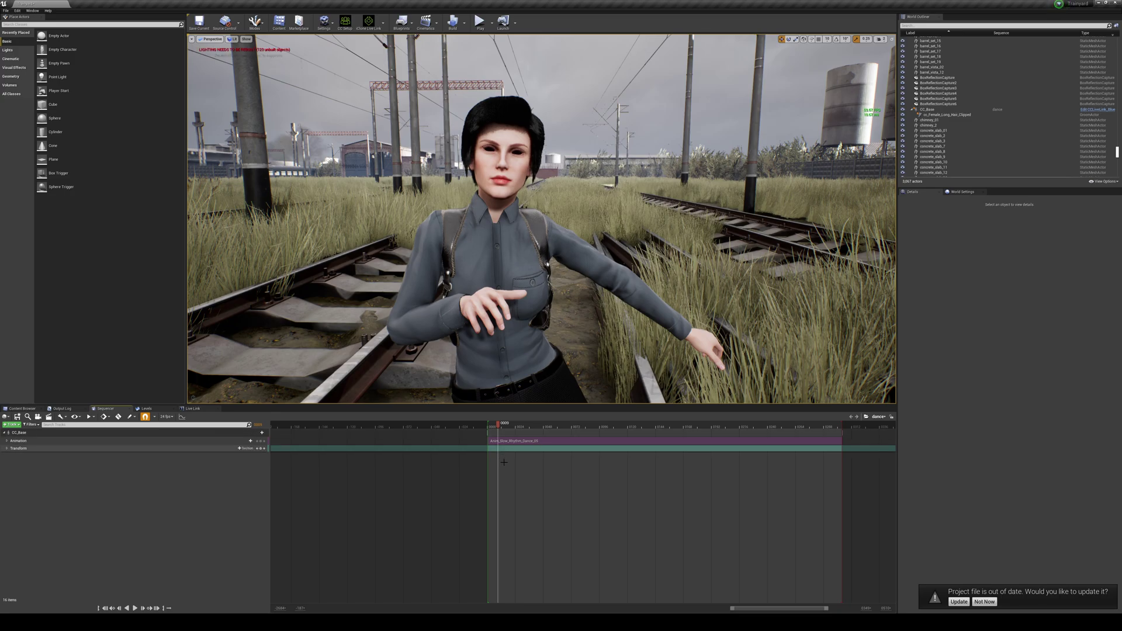
key(space)
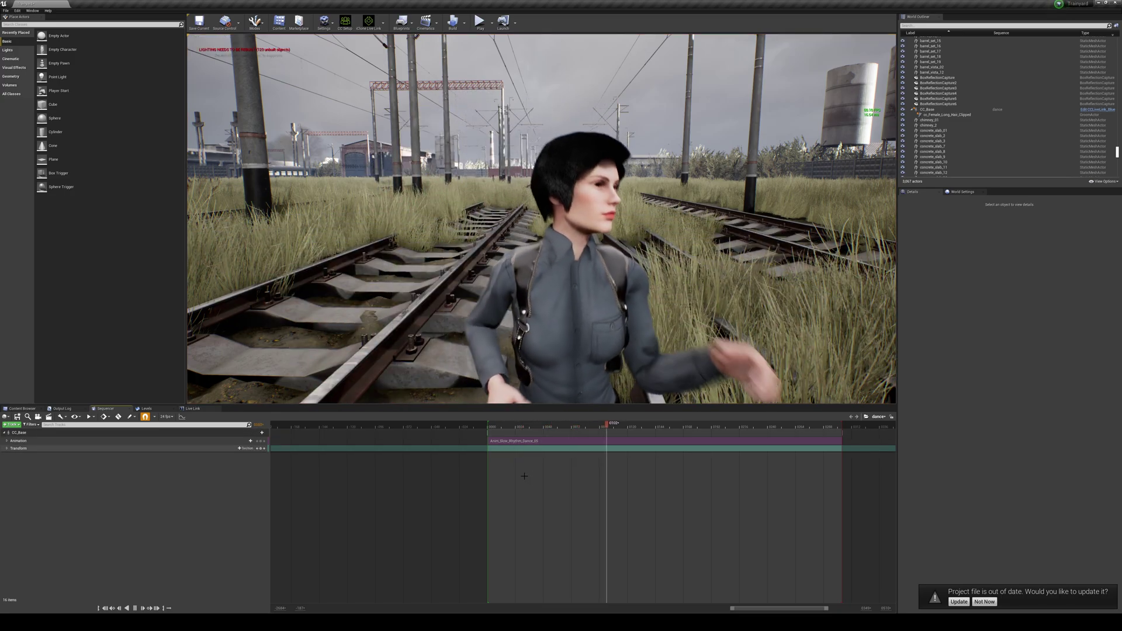
key(space)
- Select the CC_Base character and play part of the dance with her whole body in view
right_drag(535, 292, 535, 292)
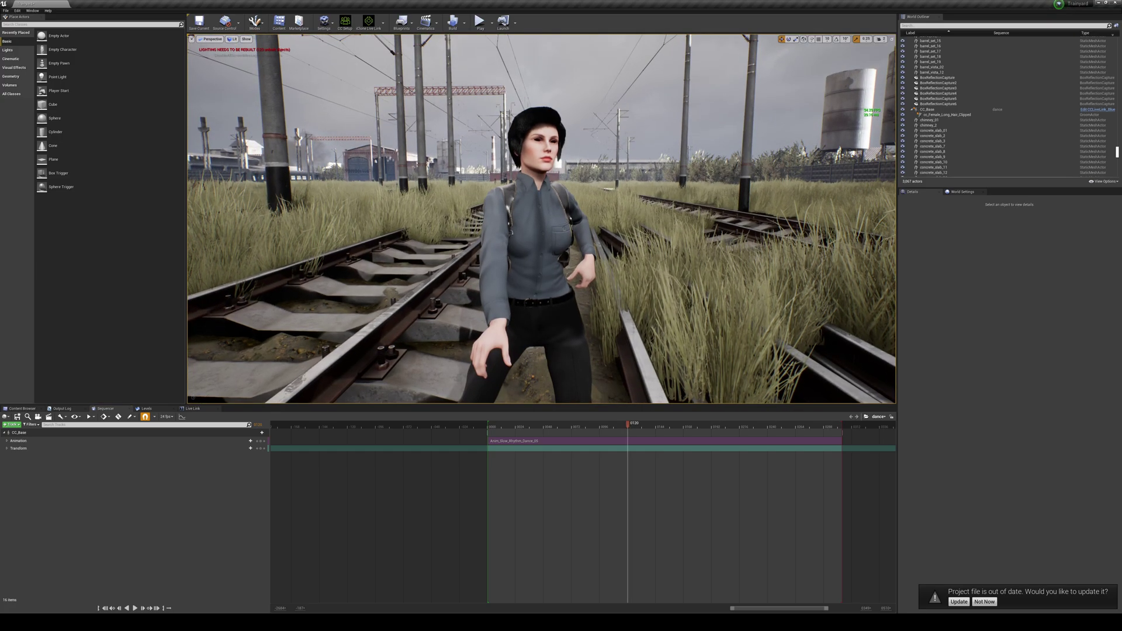
click(534, 292)
key(s)
right_drag(840, 125, 840, 157)
drag(516, 351, 516, 350)
right_drag(516, 351, 516, 331)
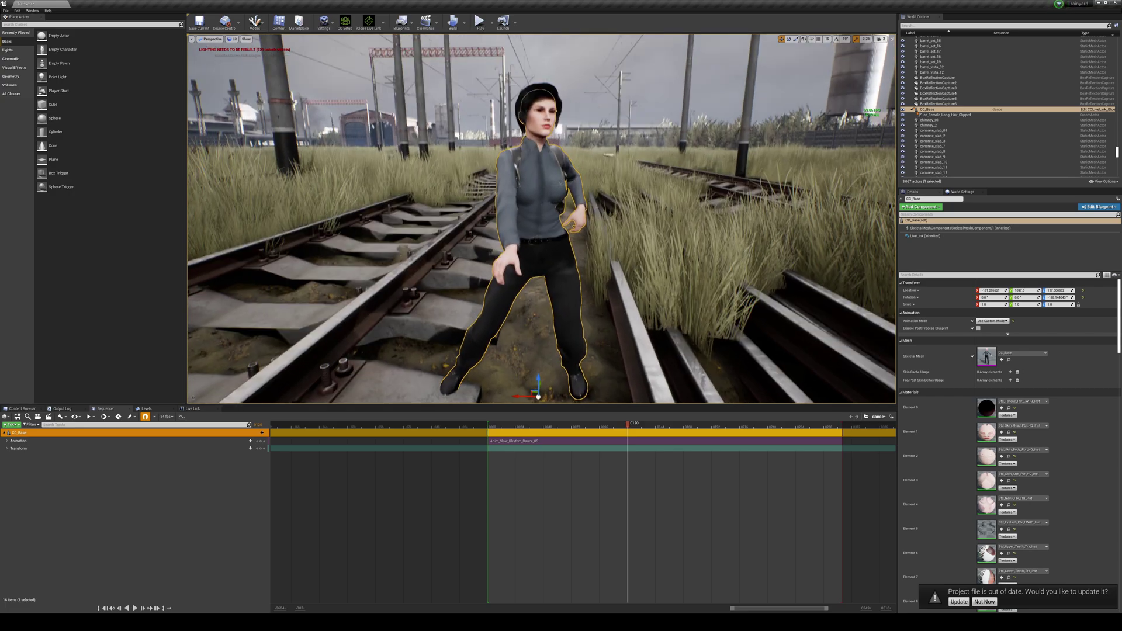
click(526, 428)
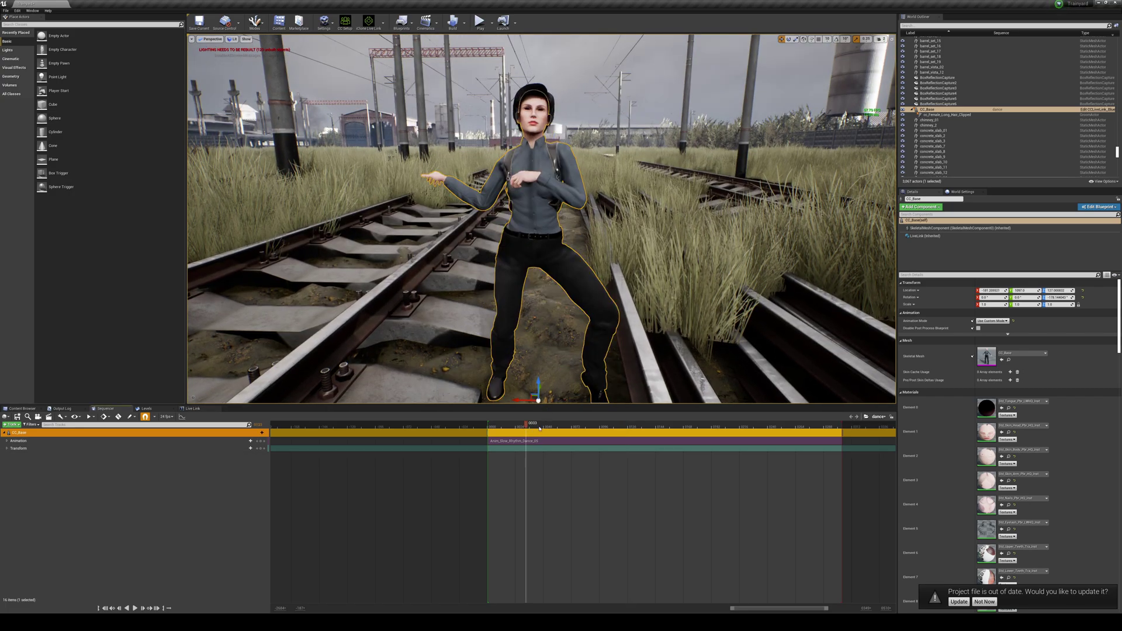
key(space)
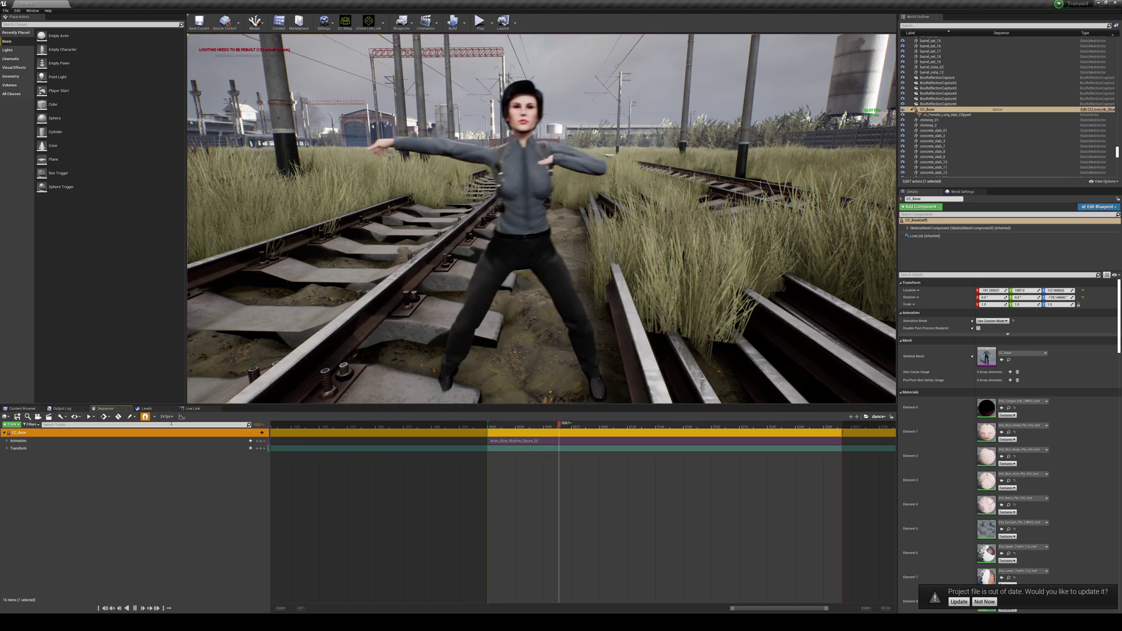
key(space)
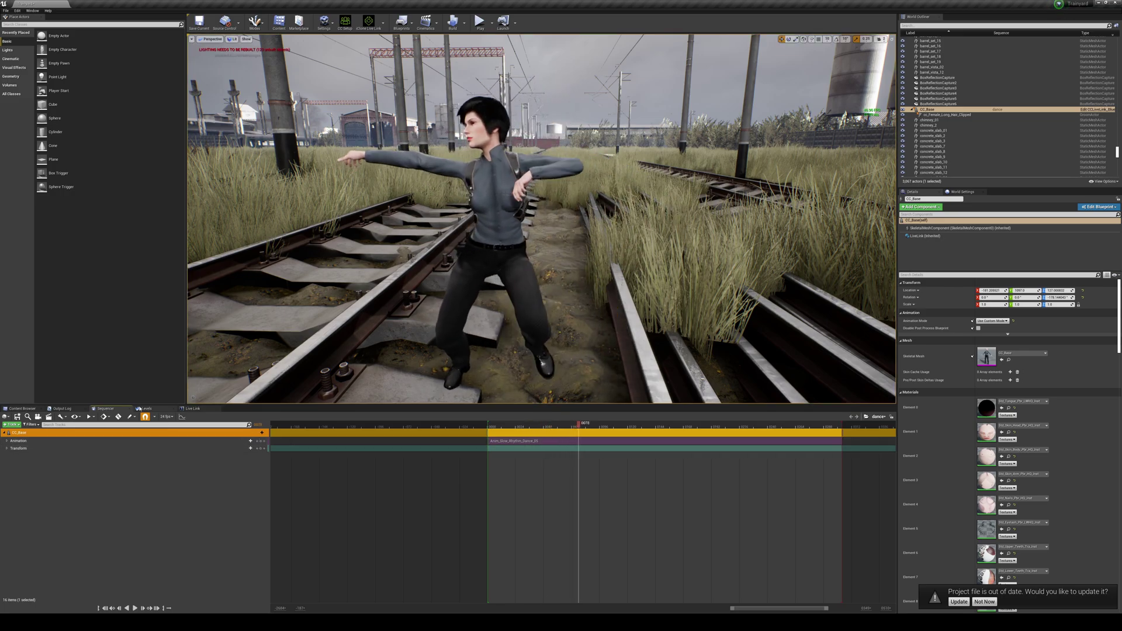
- Scrub the sequence to a pose with both arms spread and frame the full character from the front
click(48, 417)
click(659, 152)
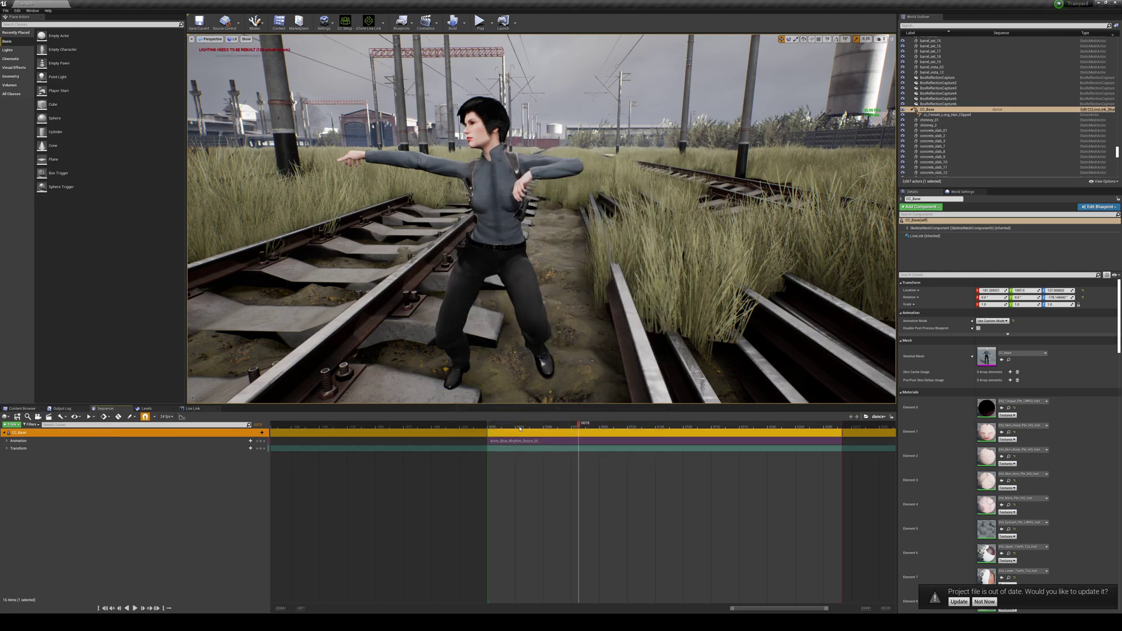
drag(513, 428, 564, 428)
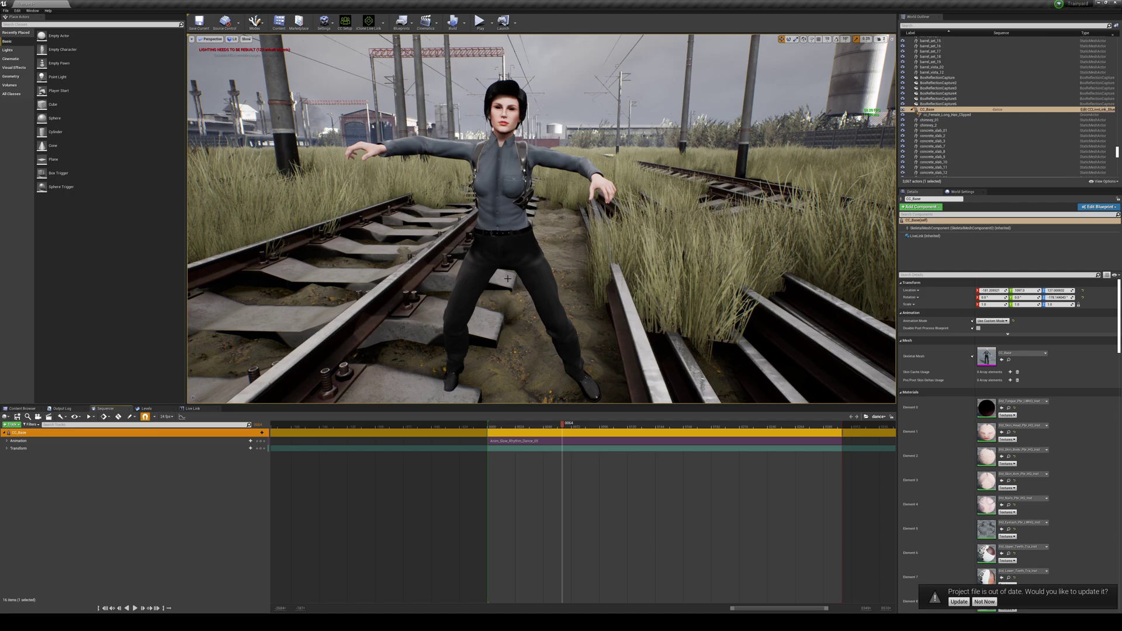
mouse_move(498, 279)
right_down()
mouse_move(593, 273)
mouse_move(501, 270)
right_up()
key(a)
key(d)
key(s)
key(d)
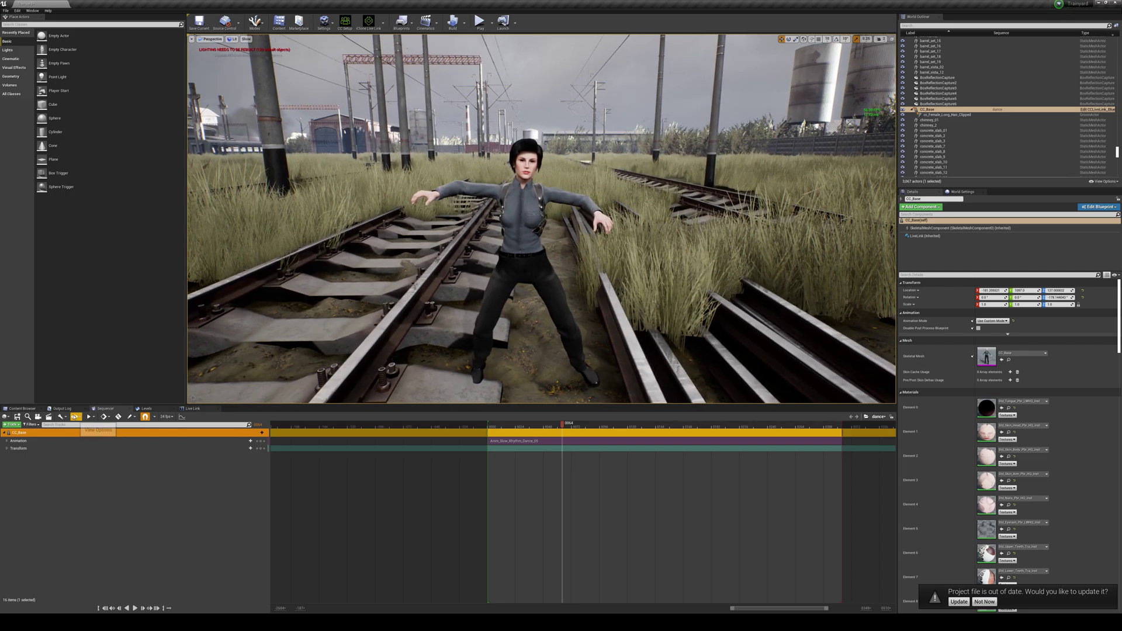
- Delete the Female_Long_Hair_Clipped hair actor attached to CC_Base and bring up the Hair folder's assets
click(38, 414)
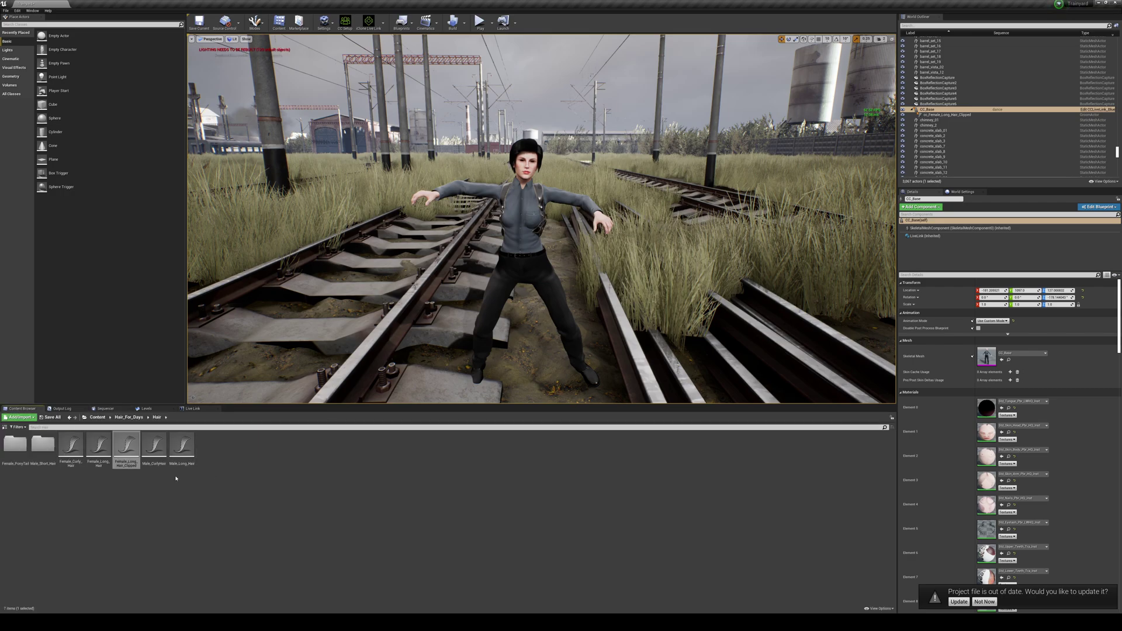
click(940, 114)
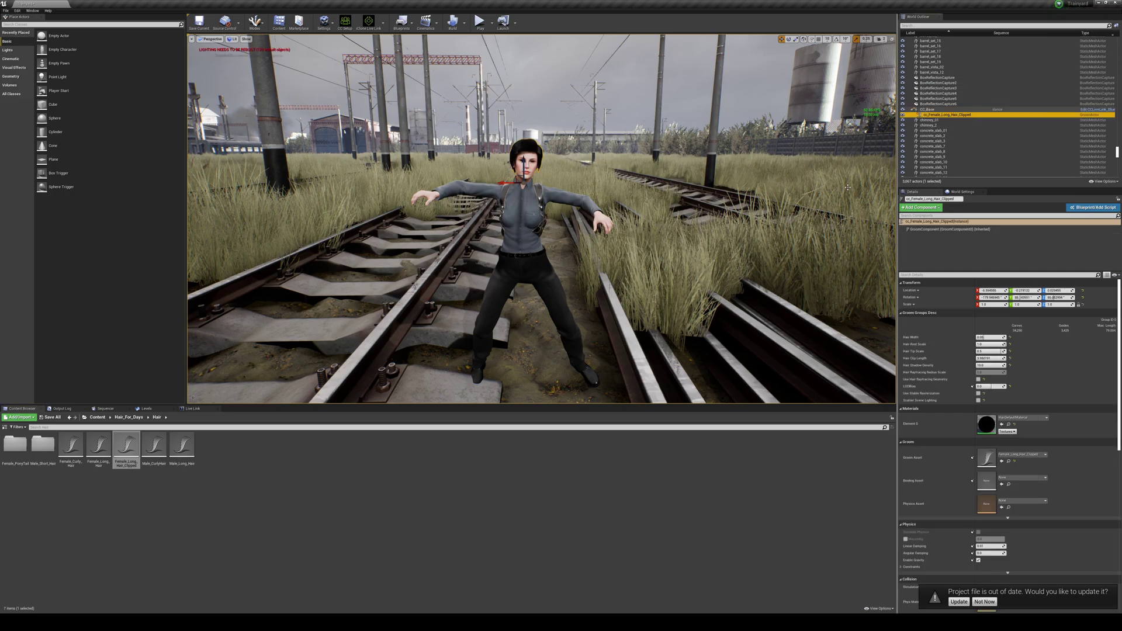
key(Delete)
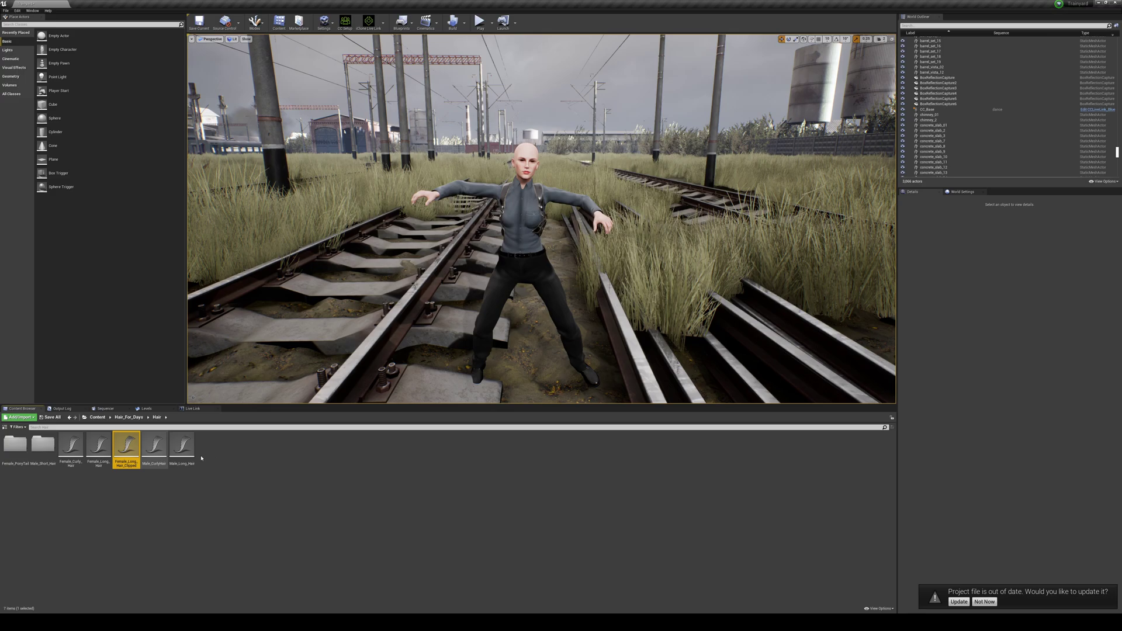
- Create and save a groom binding for Male_CurlyHair with CC_Base as the target skeletal mesh
right_click(153, 447)
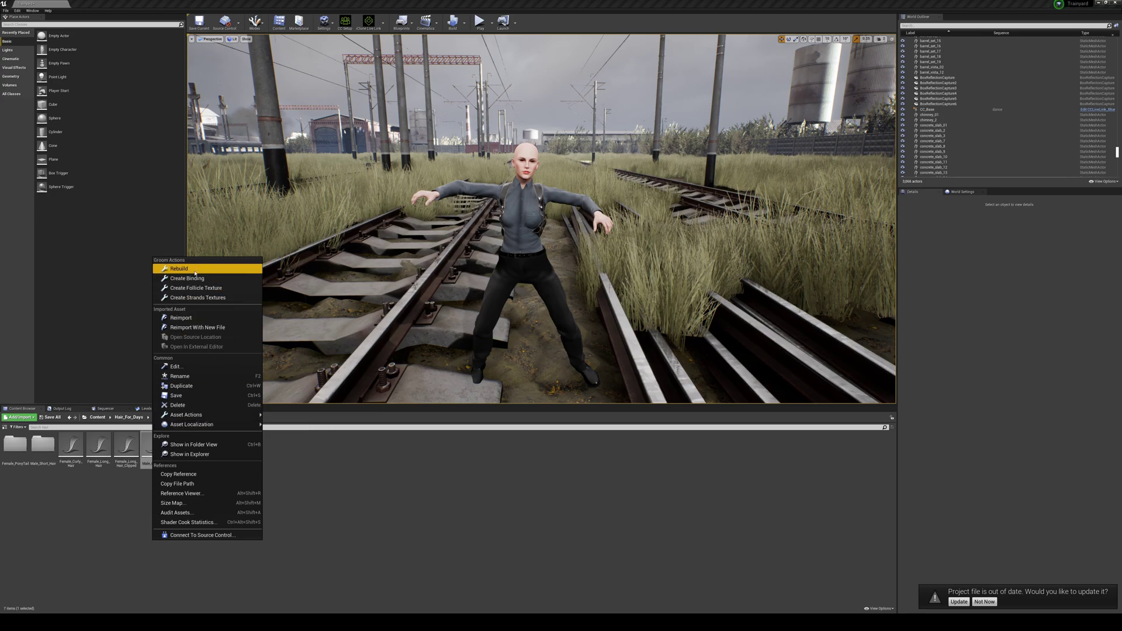
click(231, 278)
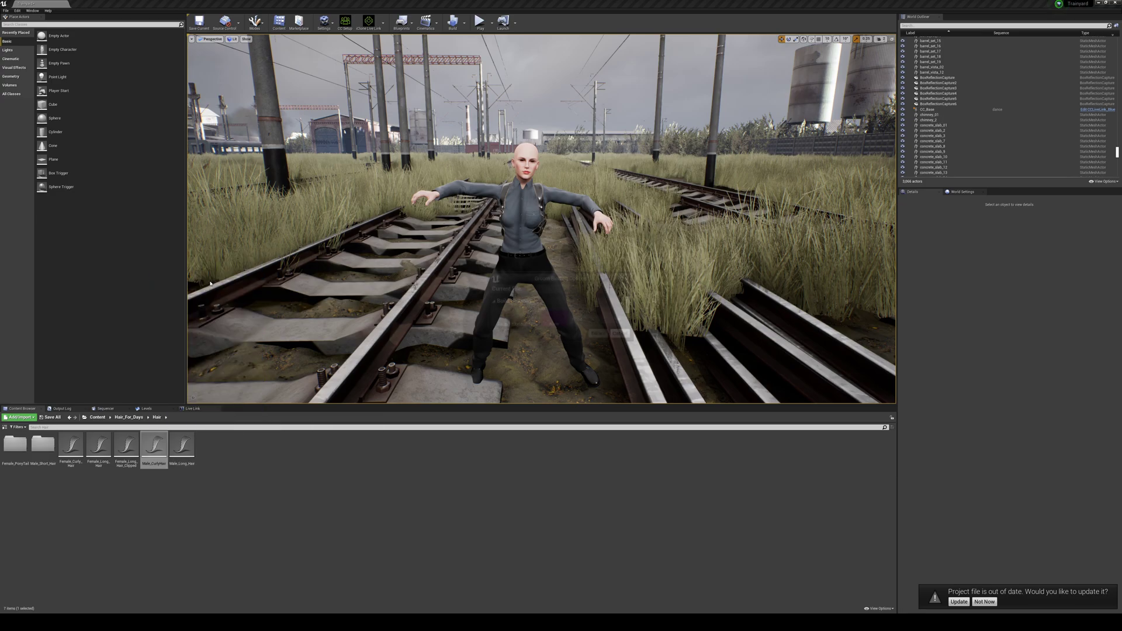
click(608, 320)
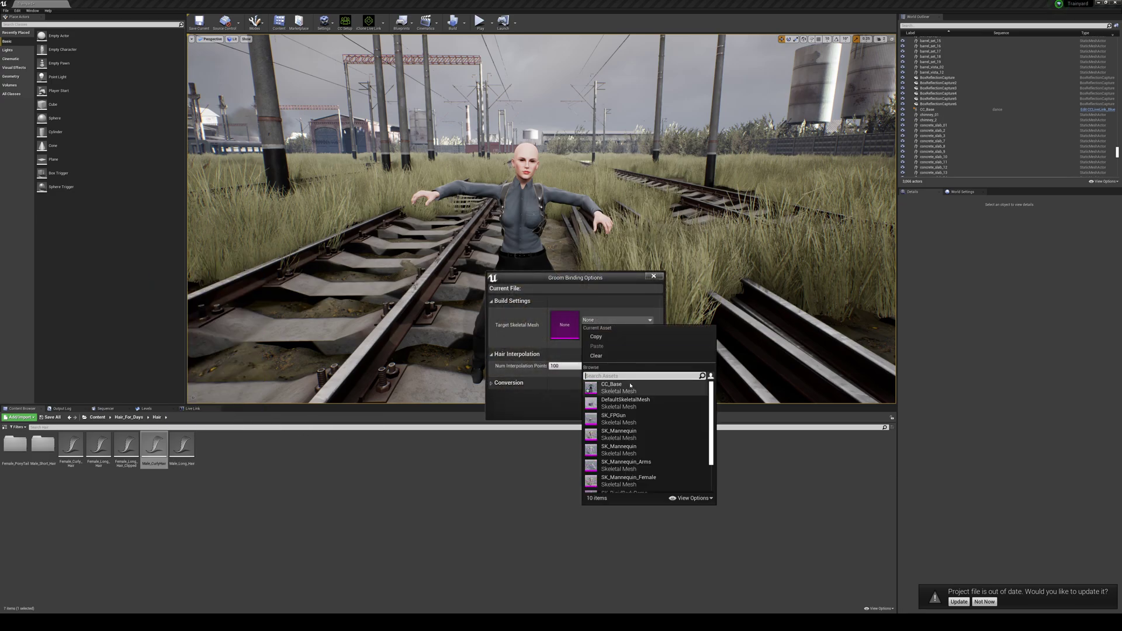
click(608, 388)
click(628, 412)
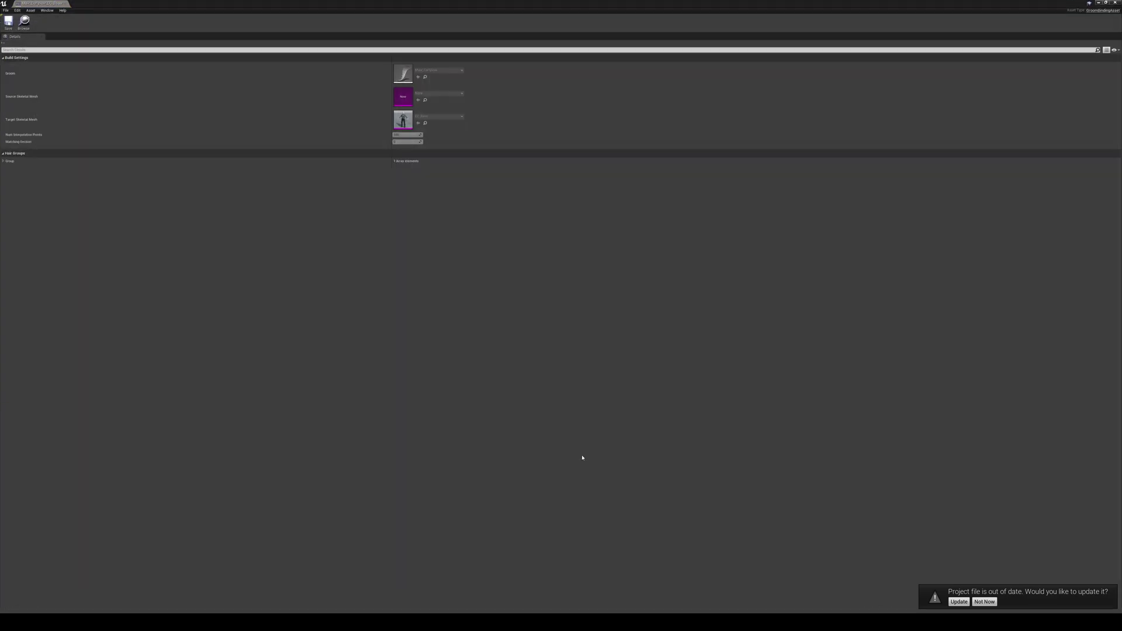
click(9, 23)
click(1115, 2)
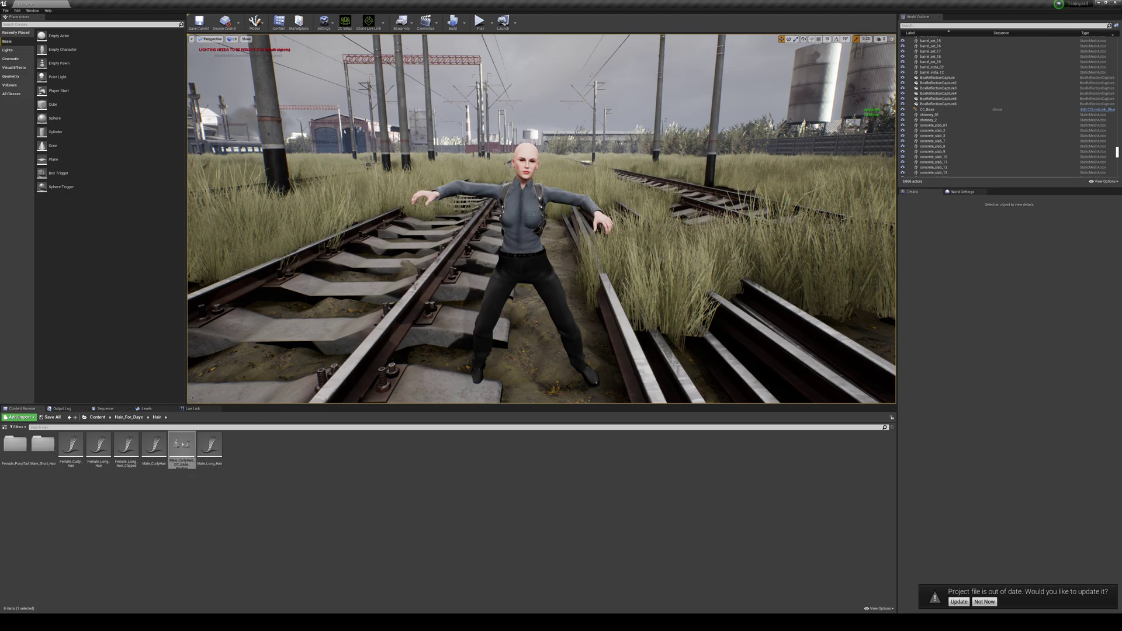
- Add a Groom component to the CC_Base character in the level
click(522, 251)
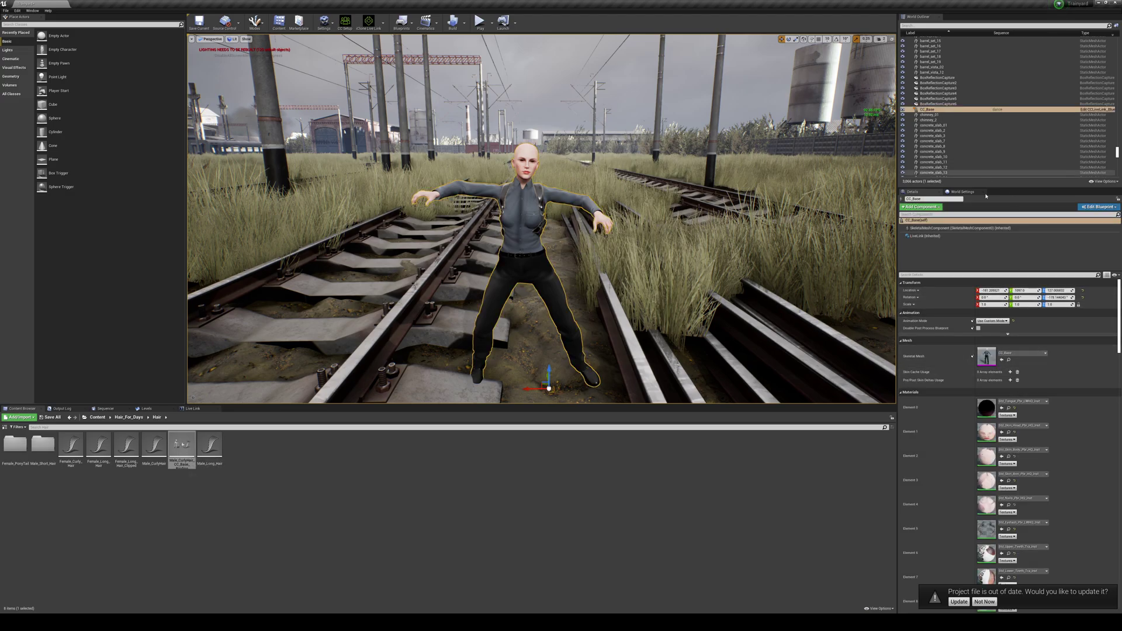
click(921, 207)
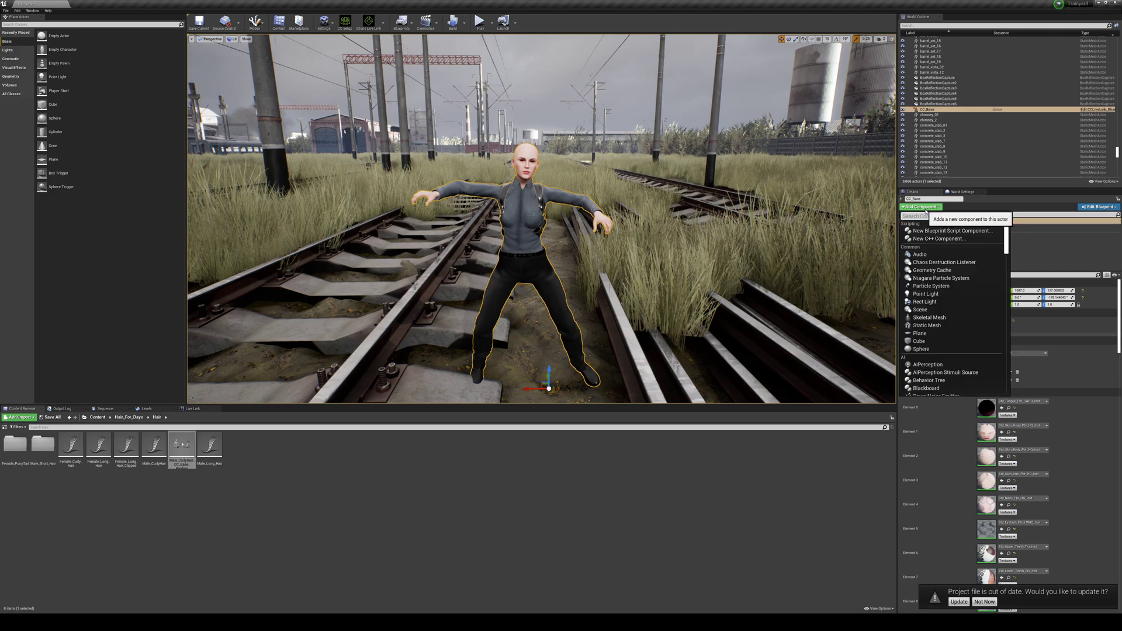
text(groom)
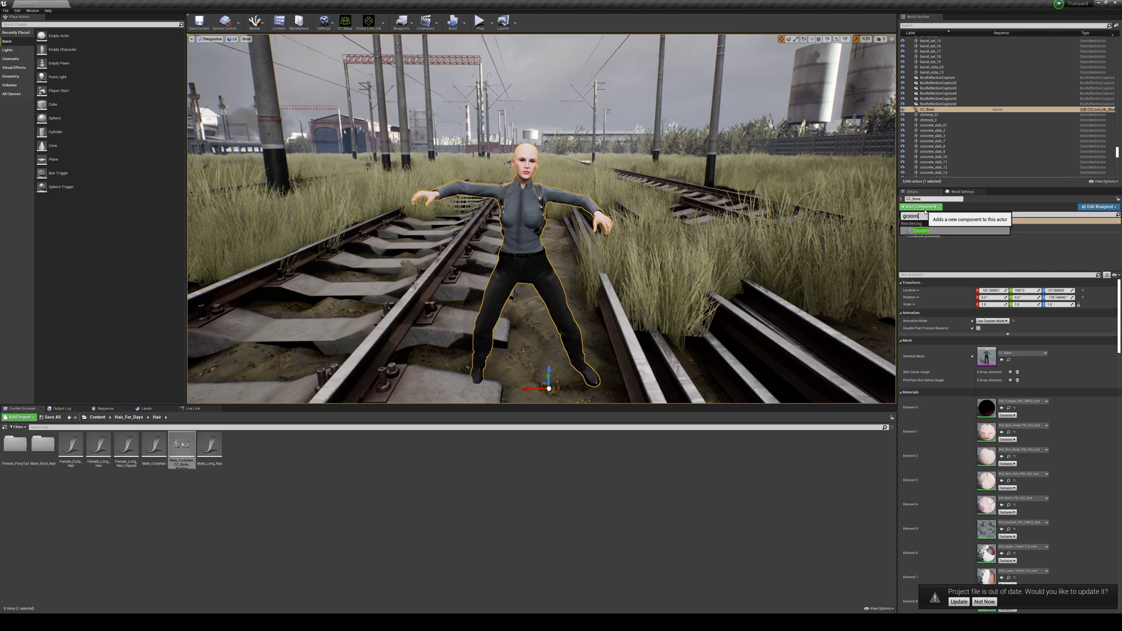
key(Return)
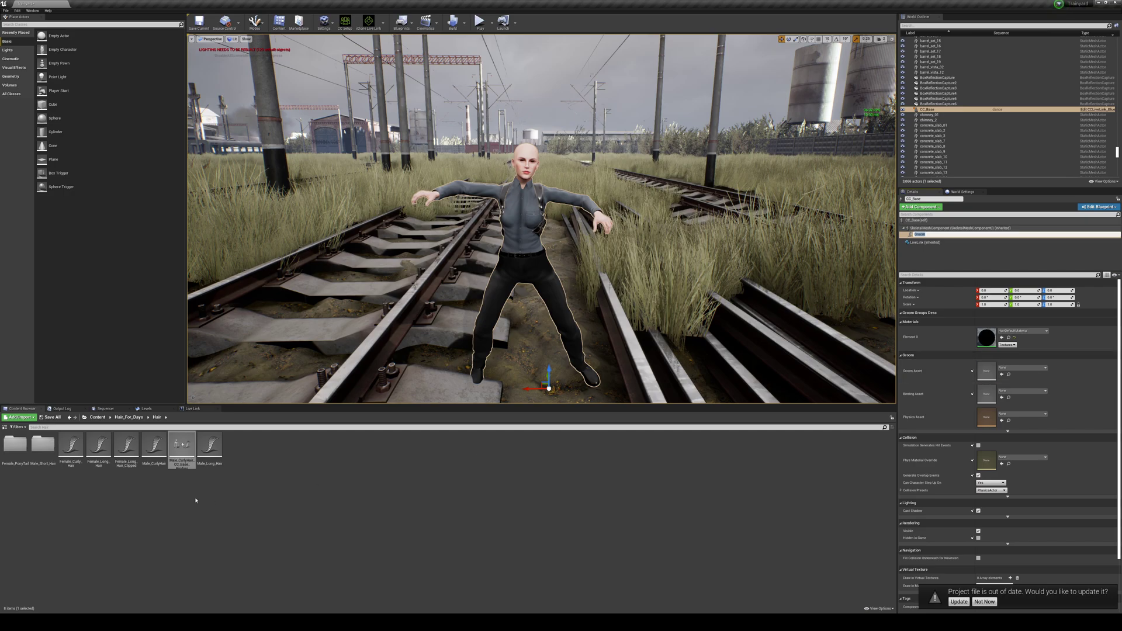
- Assign the Male_CurlyHair groom and its CC_Base binding to the Groom component, and raise the component to head height
drag(182, 446, 987, 393)
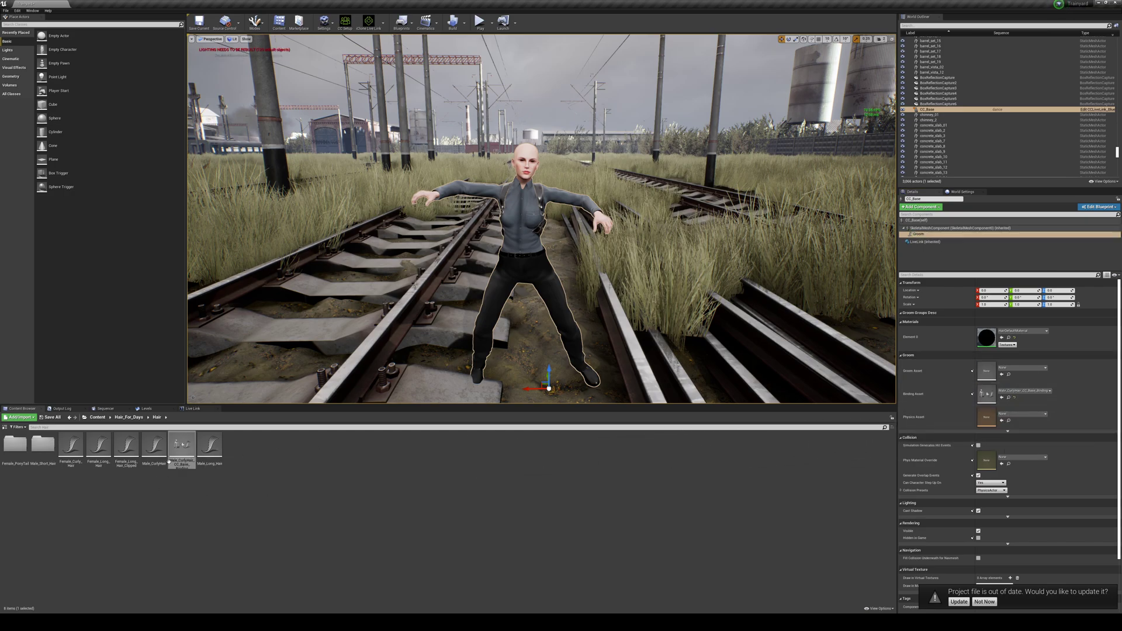
drag(154, 447, 1007, 375)
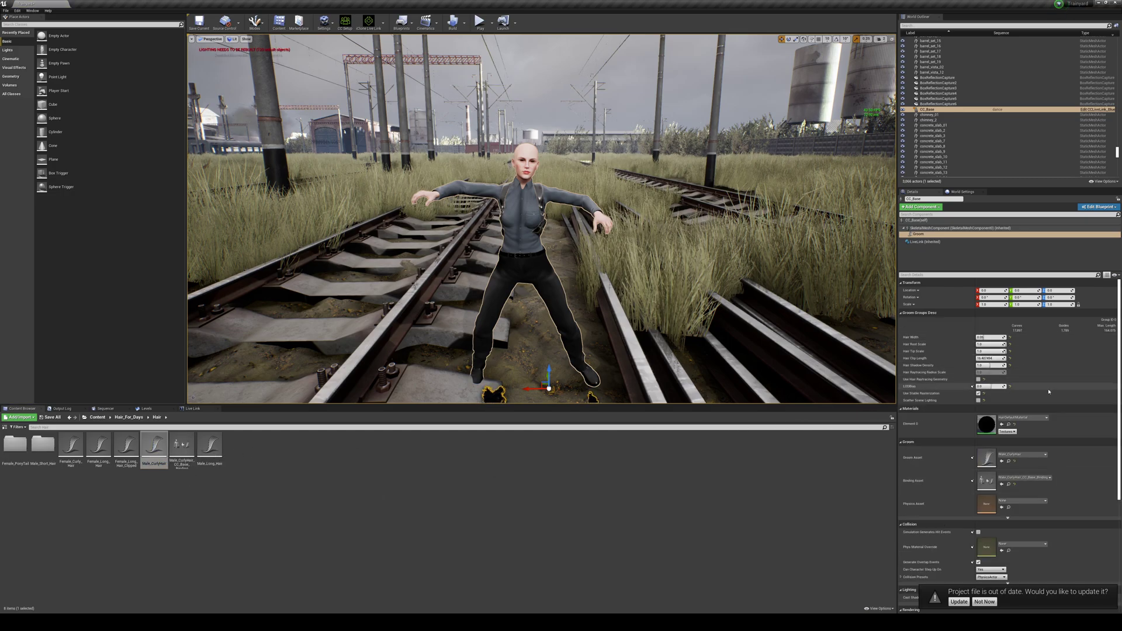
right_drag(508, 365, 510, 367)
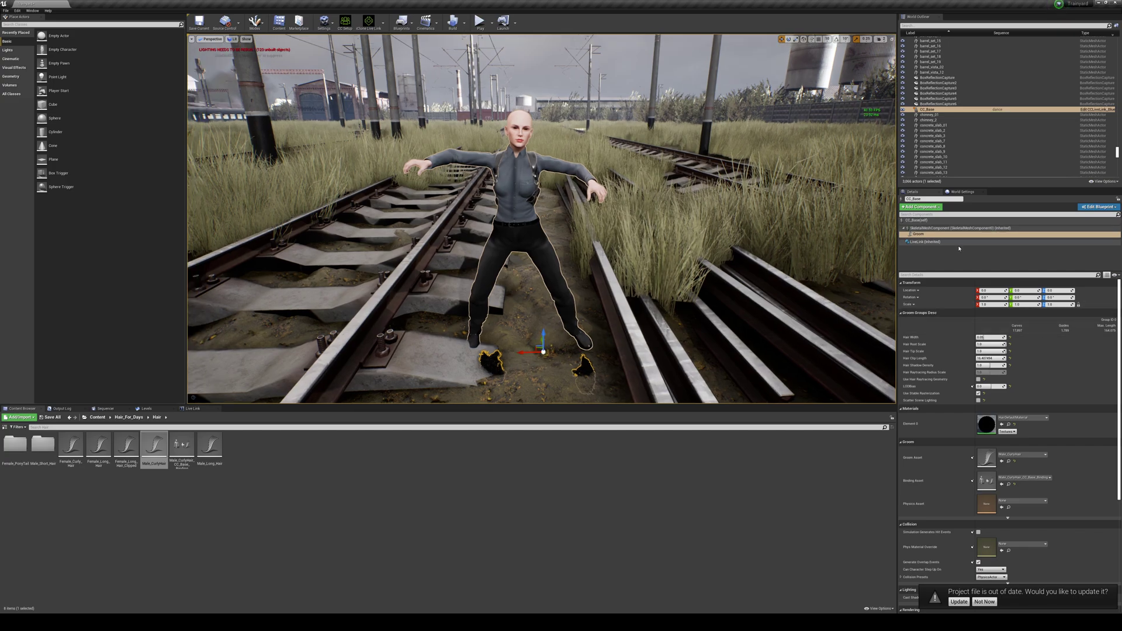
drag(1052, 291, 1104, 290)
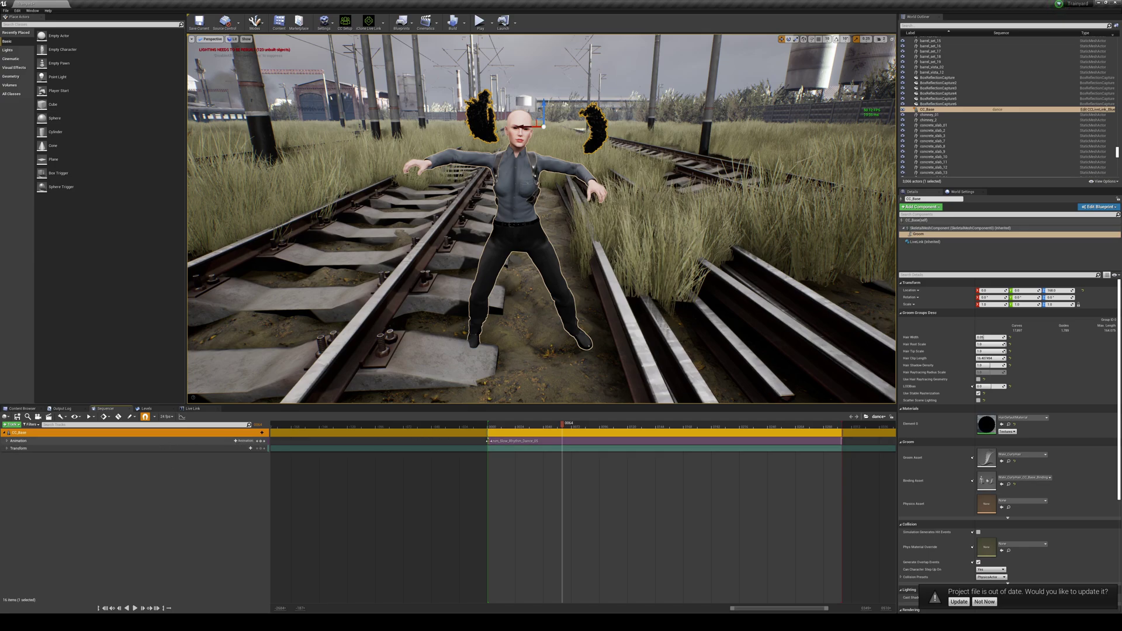
- Delete the dance animation clip from CC_Base's Animation track and view the character and hair from the side
click(499, 440)
key(Delete)
key(w)
right_drag(541, 218, 684, 218)
key(a)
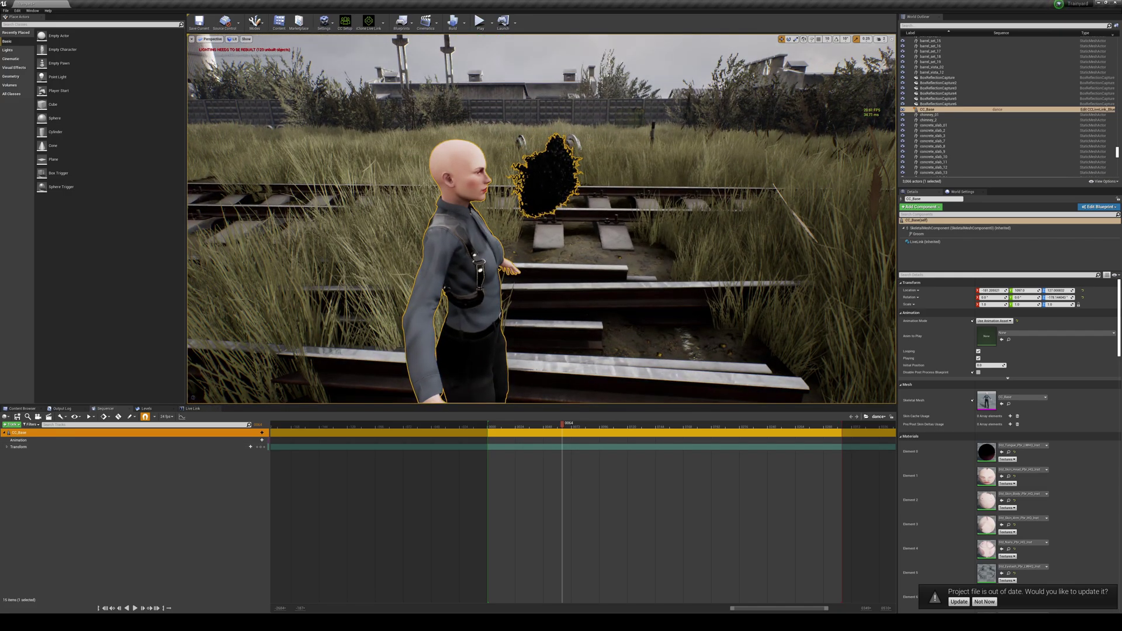
- Undo the accidental move of the CC_Base actor, and shift only its Groom component along X and Y to centre the hair on the head
drag(994, 290, 962, 293)
key(ctrl+z)
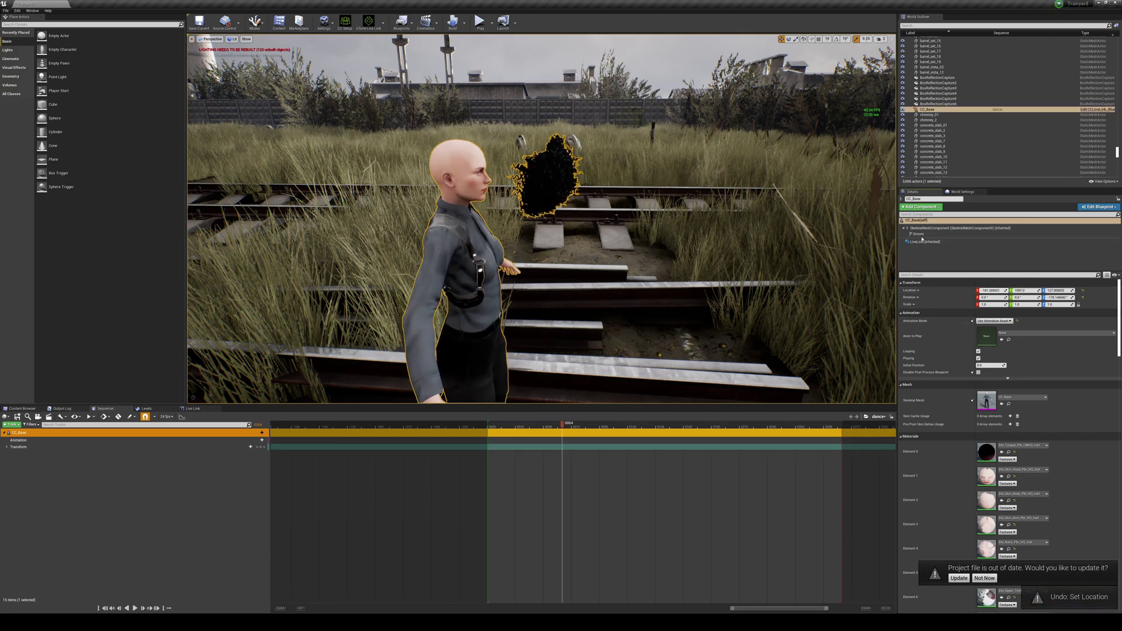
click(919, 234)
drag(992, 290, 977, 290)
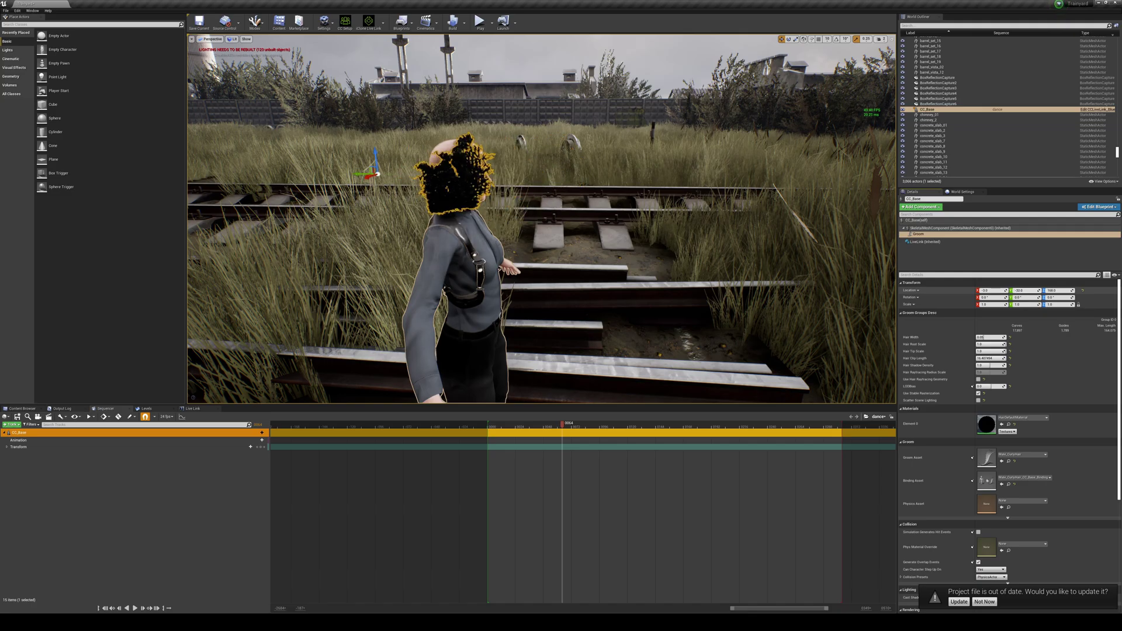
right_drag(541, 219, 718, 232)
right_drag(773, 269, 792, 269)
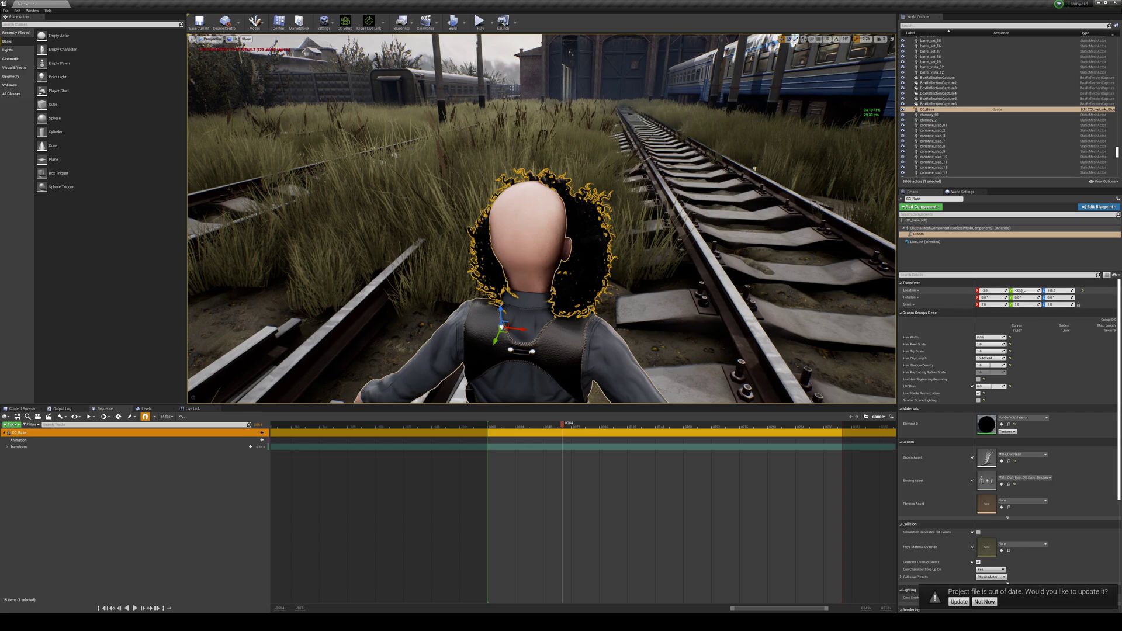
drag(1020, 290, 992, 290)
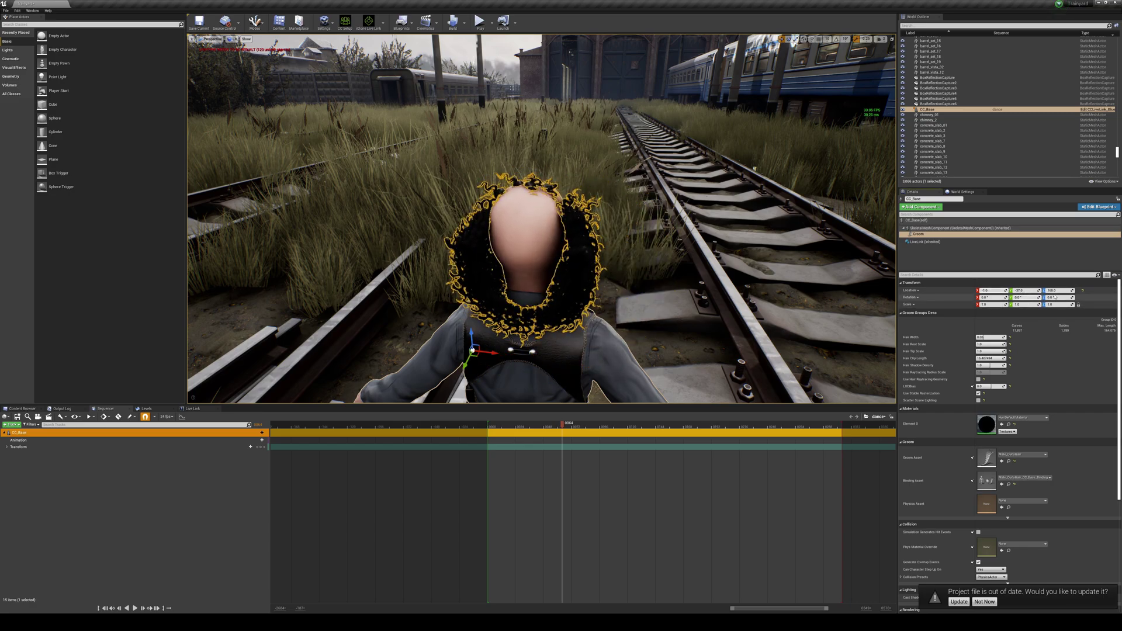
right_drag(689, 246, 468, 248)
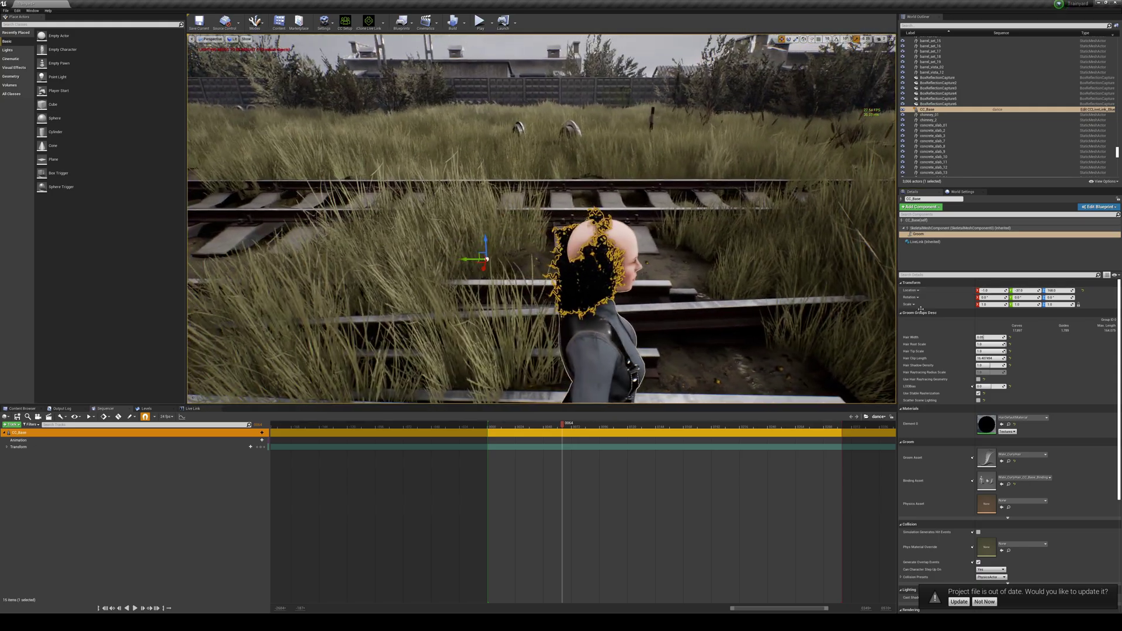
- Set the Groom component's X rotation to -90 degrees and lower the hair onto the character's head
click(996, 298)
text(-90)
key(Return)
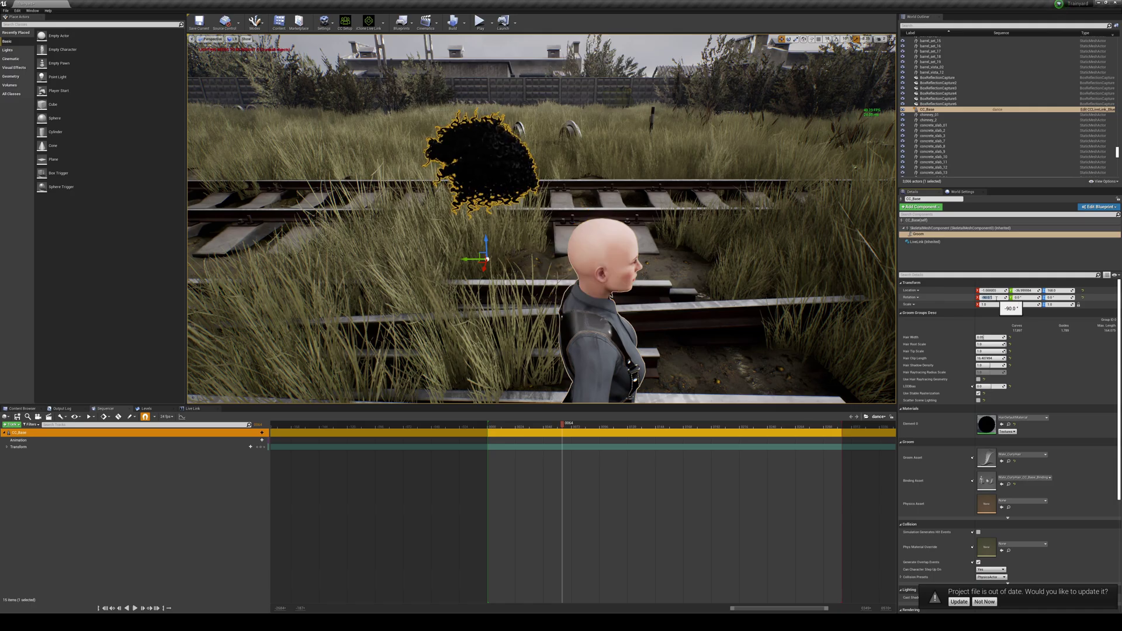
right_drag(661, 217, 504, 297)
drag(495, 291, 497, 338)
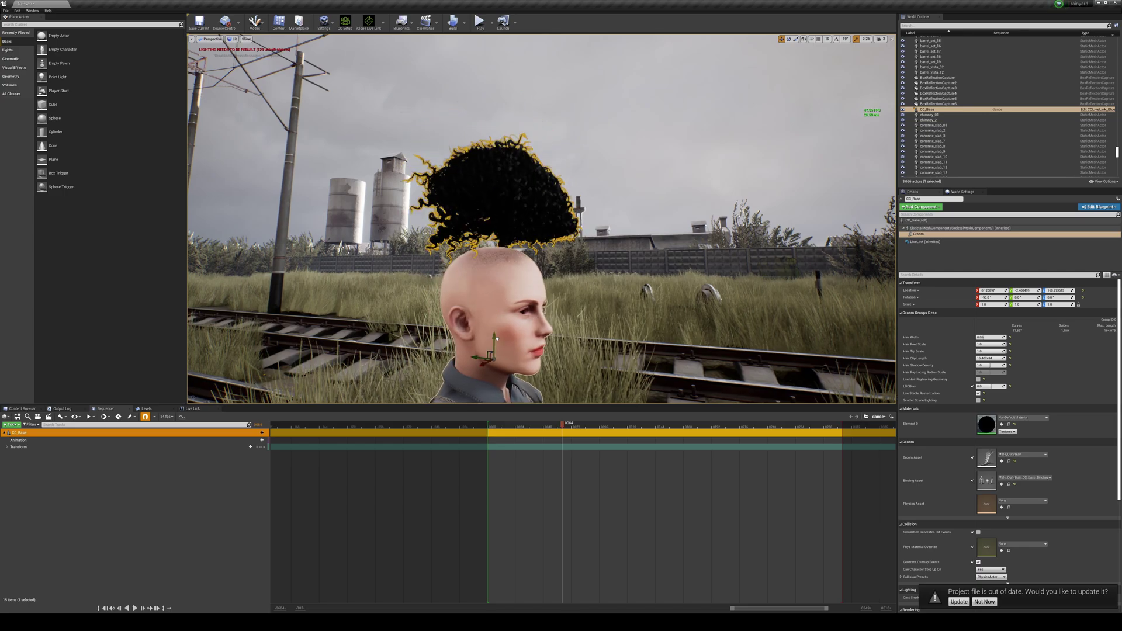
right_drag(561, 234, 415, 235)
right_drag(461, 333, 441, 332)
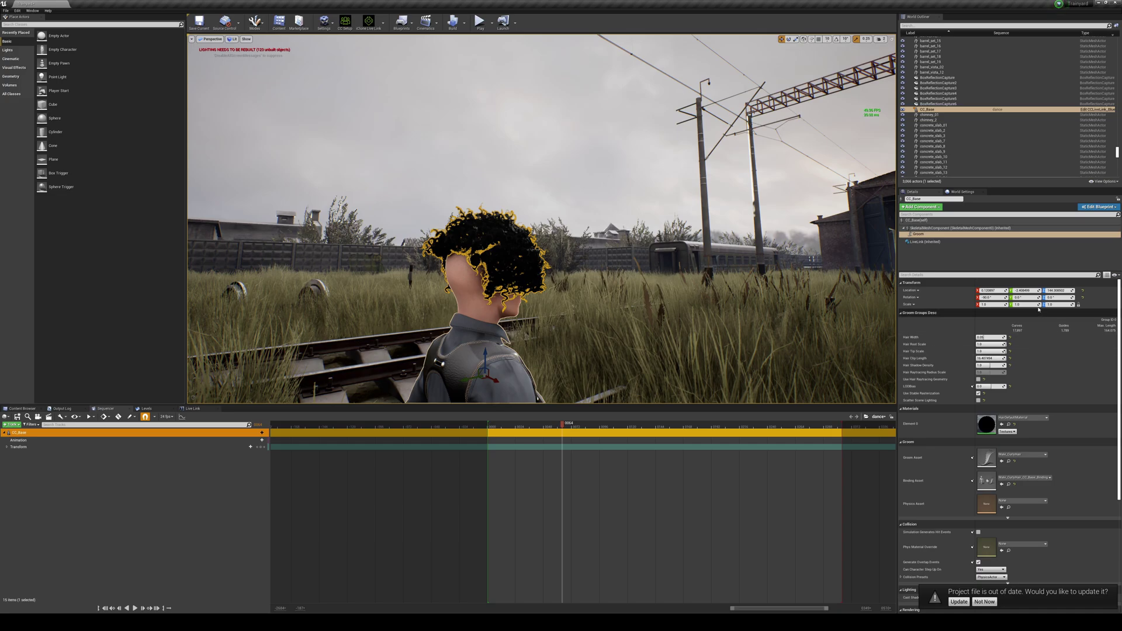
- Rotate the Groom component about Z so the hair frames the face, undoing the unwanted rotation changes, and check it from the front
mouse_move(1015, 298)
mouse_down()
mouse_move(1034, 297)
mouse_move(1006, 297)
mouse_move(1031, 297)
mouse_up()
key(ctrl+z)
key(ctrl+z)
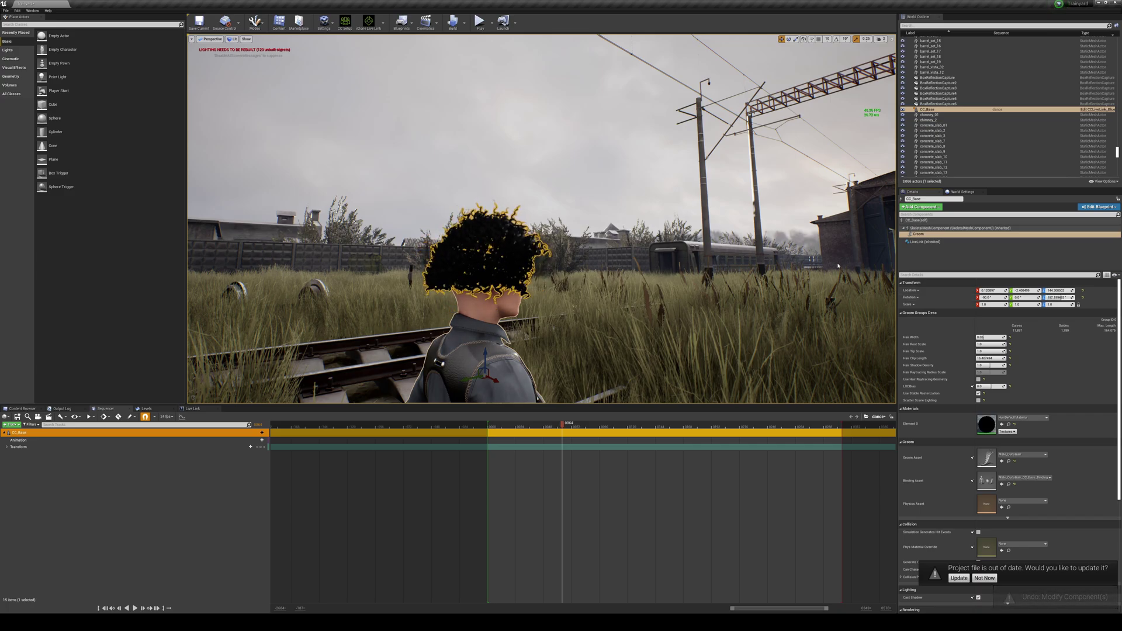
key(d)
right_drag(837, 265, 561, 266)
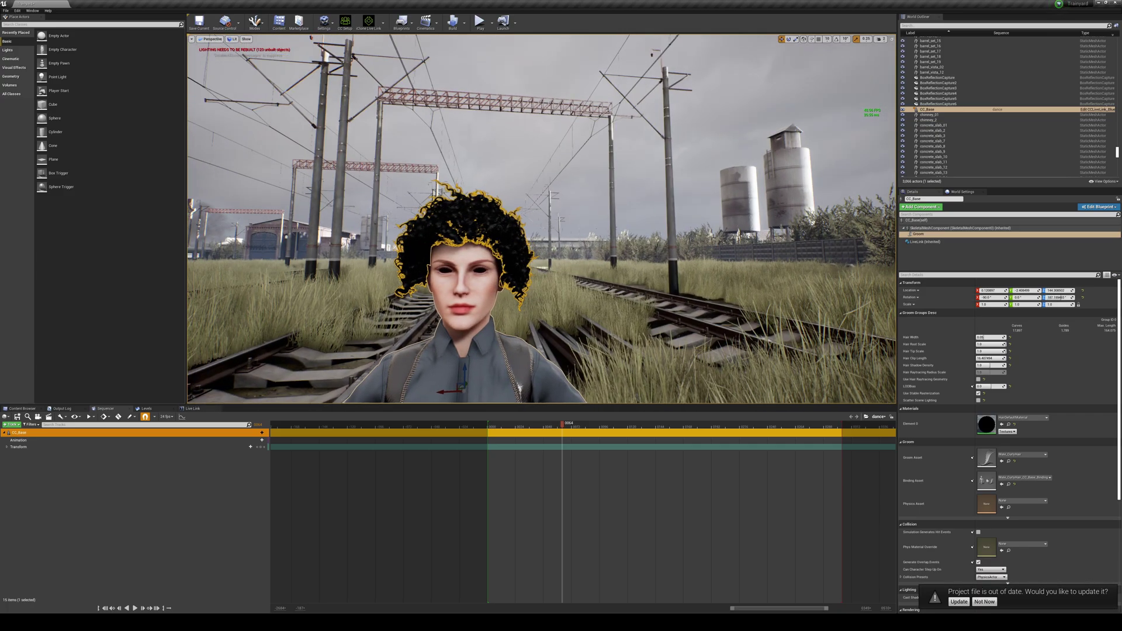
key(a)
click(750, 270)
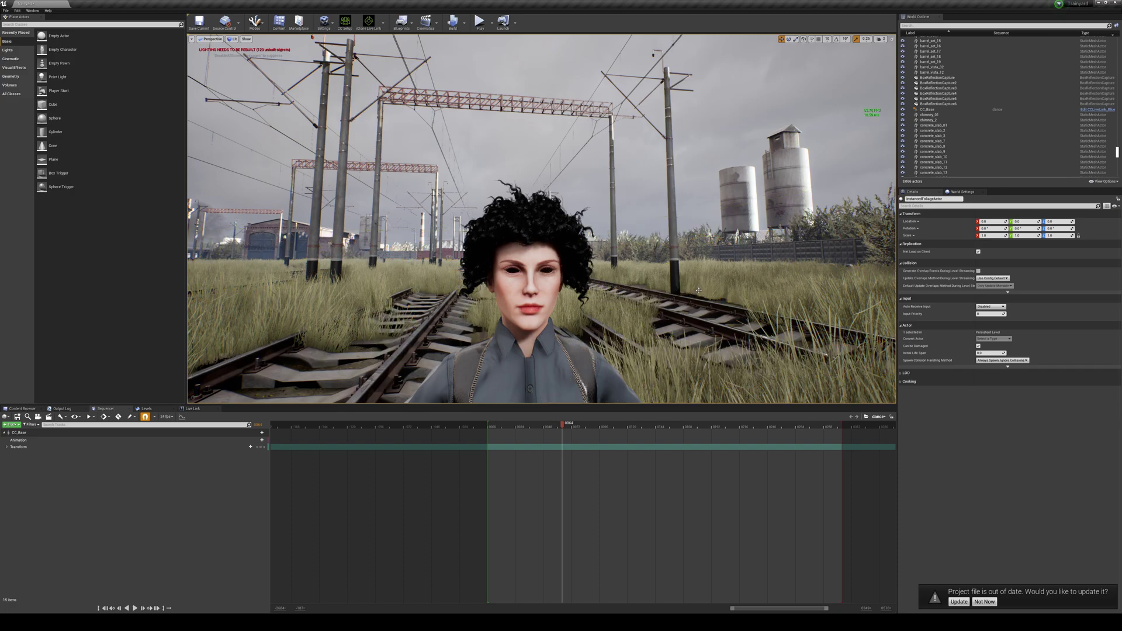
- Undo the accidental move of the CC_Base actor and fine-tune the Groom component's height on the head
right_drag(709, 301, 681, 291)
key(d)
click(561, 398)
key(a)
mouse_move(561, 398)
right_down()
mouse_move(762, 398)
mouse_move(561, 398)
right_up()
key(d)
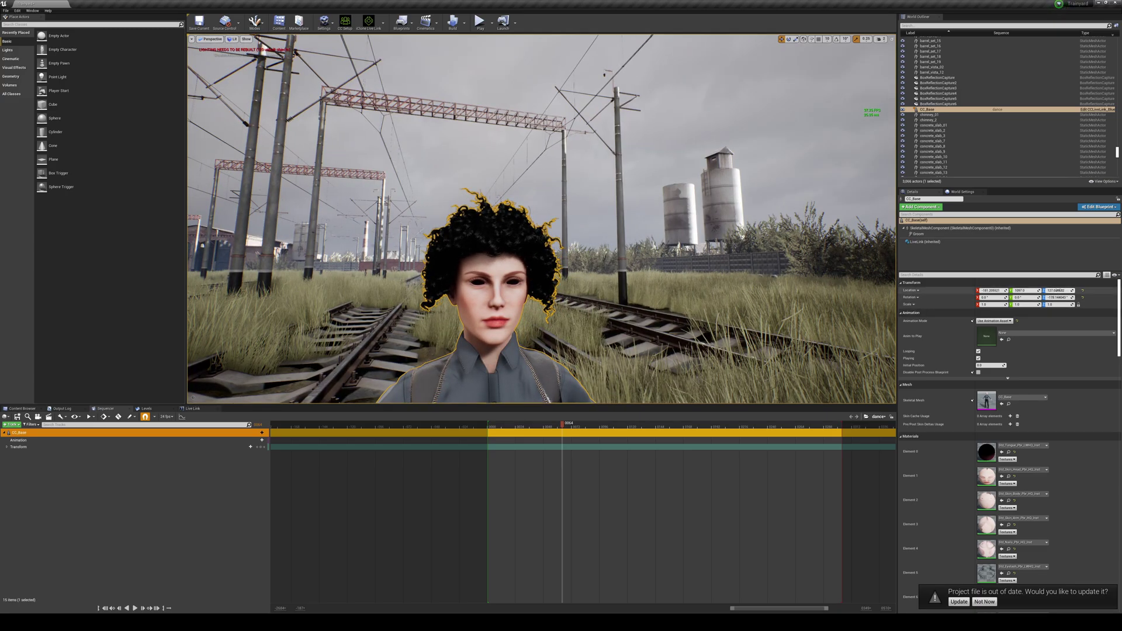
key(ctrl+z)
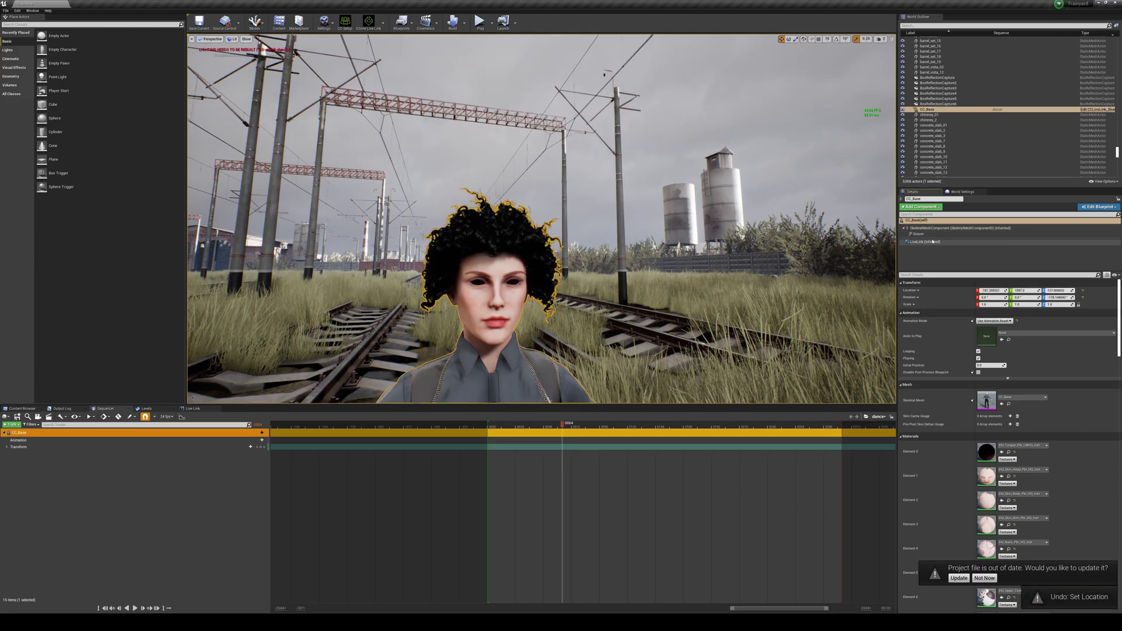
click(928, 235)
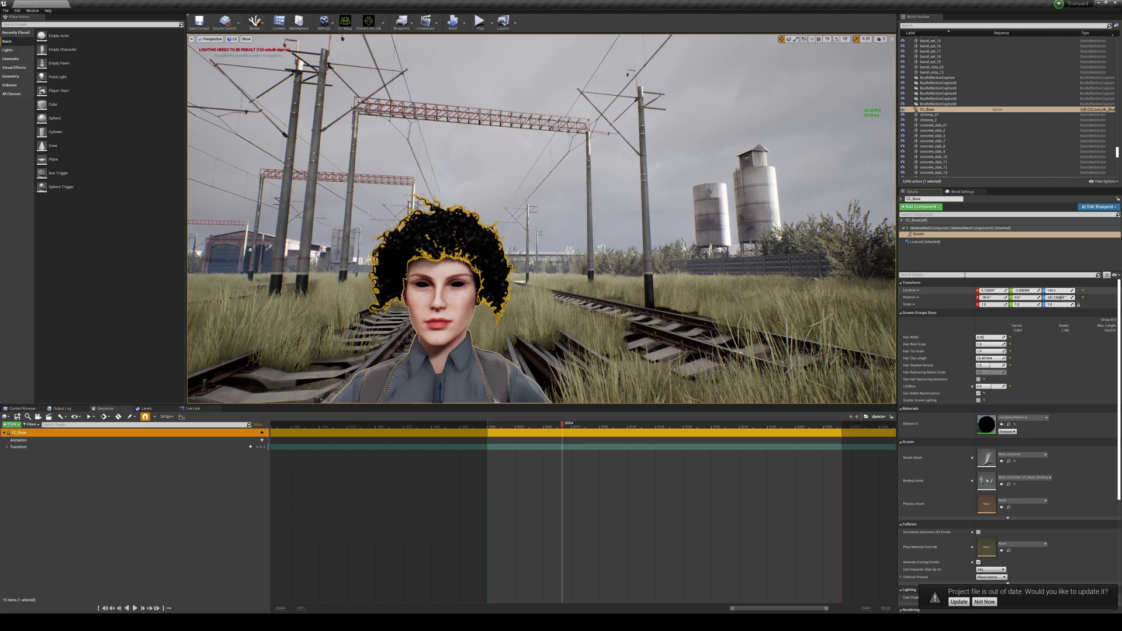
click(672, 175)
mouse_move(672, 175)
alt+mouse_down()
mouse_move(882, 179)
mouse_move(683, 192)
alt+mouse_up()
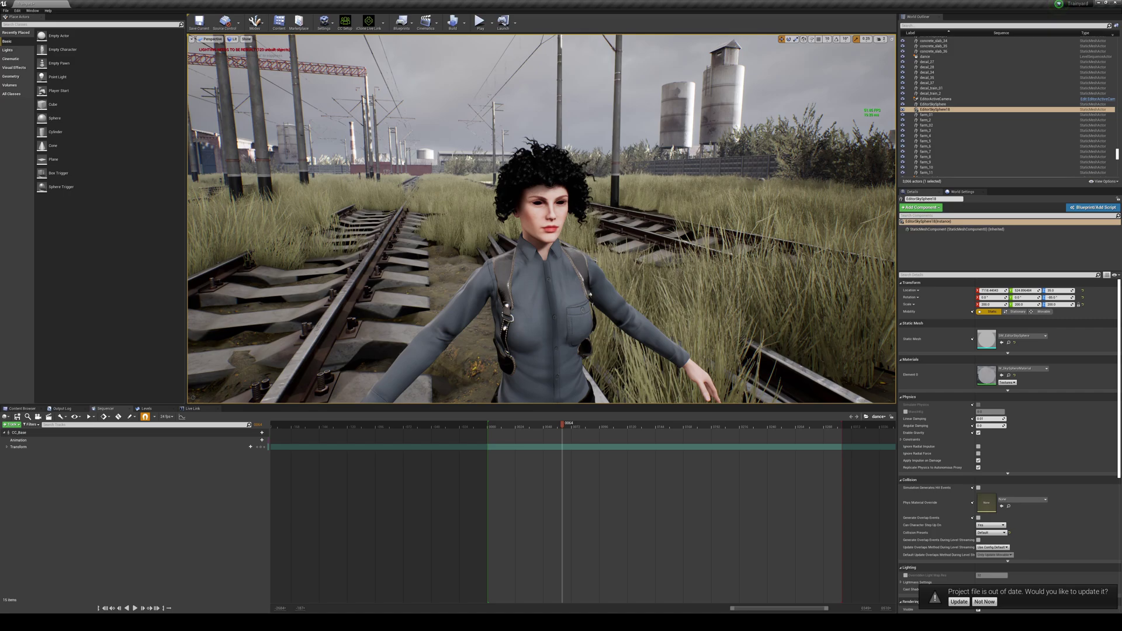
right_drag(684, 192, 637, 211)
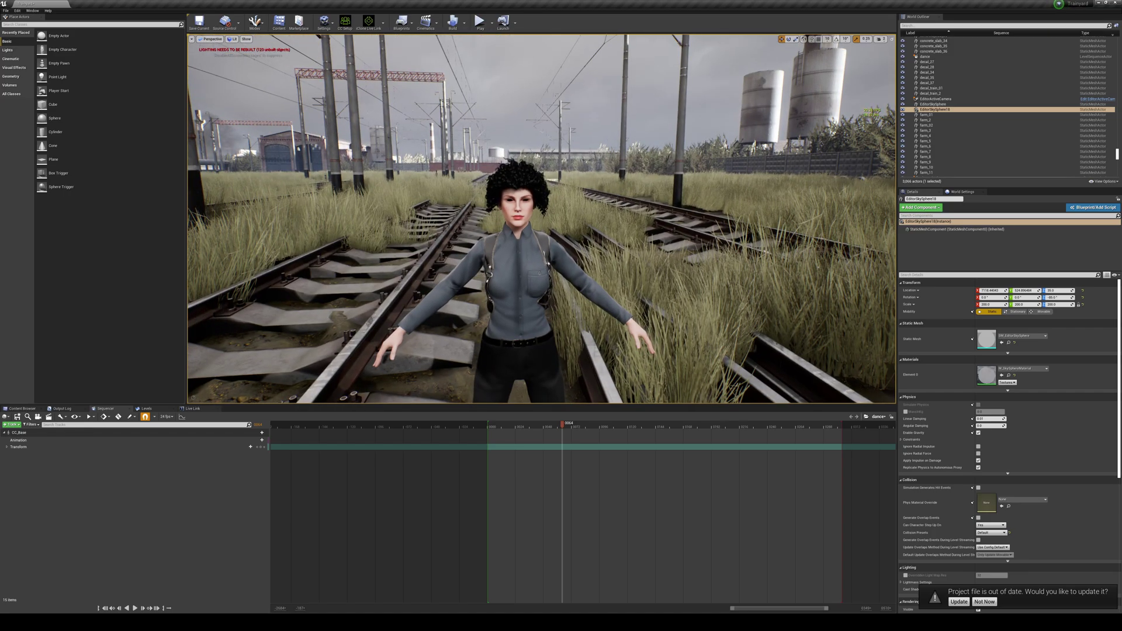
- Open CC_Base's skeletal mesh and examine the collision bodies in its physics asset
click(521, 275)
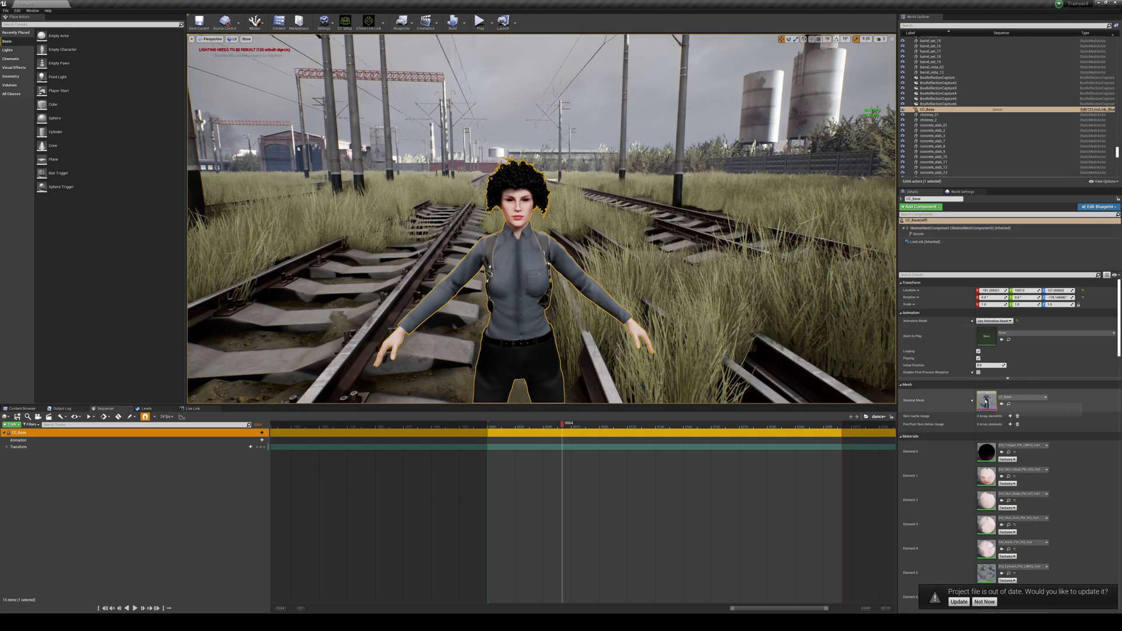
double_click(986, 400)
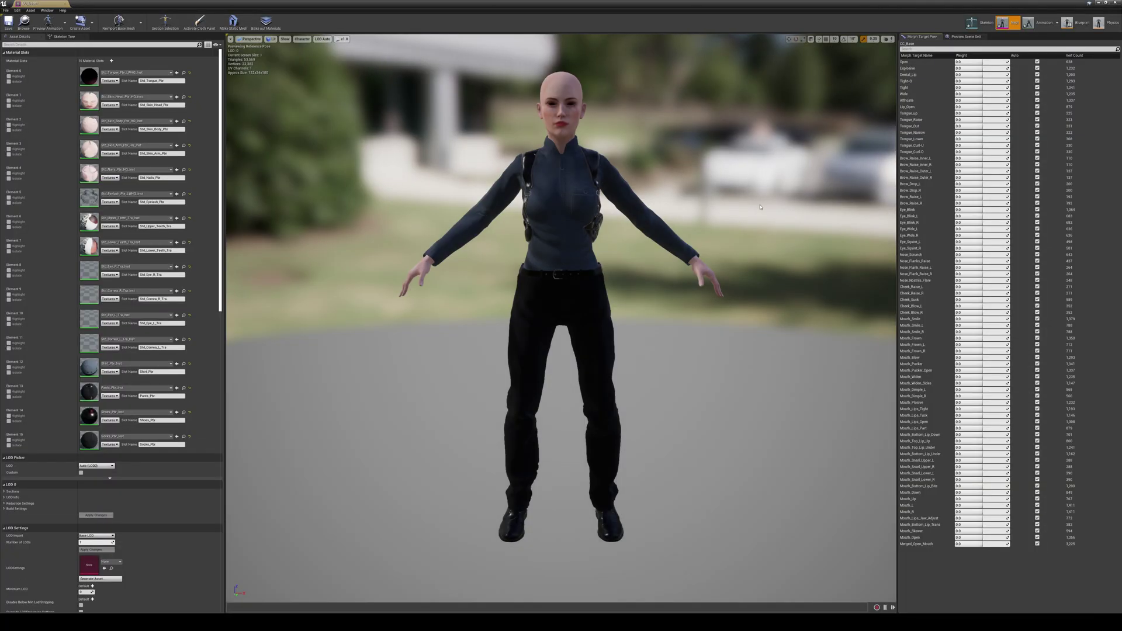
click(1098, 24)
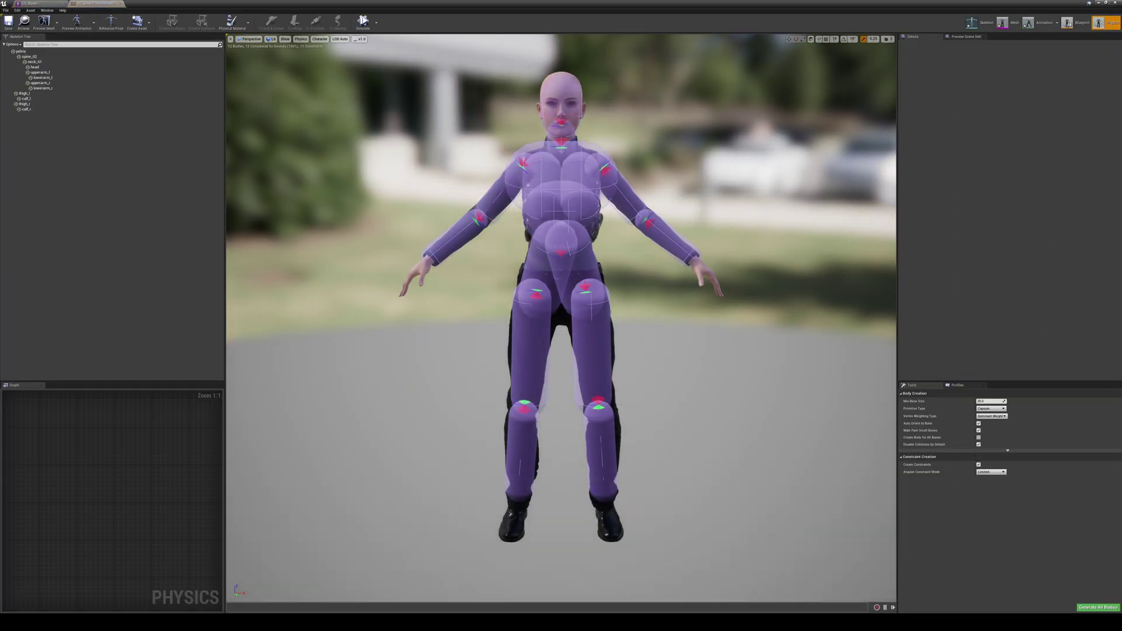
click(502, 186)
click(500, 188)
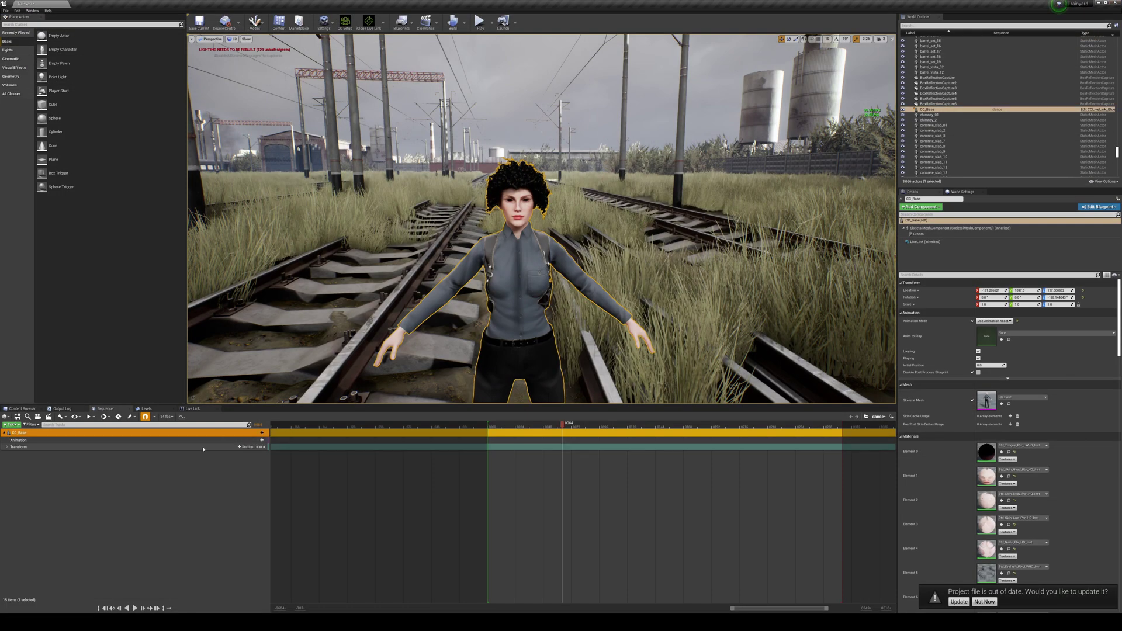
- Add Anim_Slow_Rhythm_Dance_05 to CC_Base's Animation track, align it with the sequence start, and play it to test the hair's movement
click(211, 440)
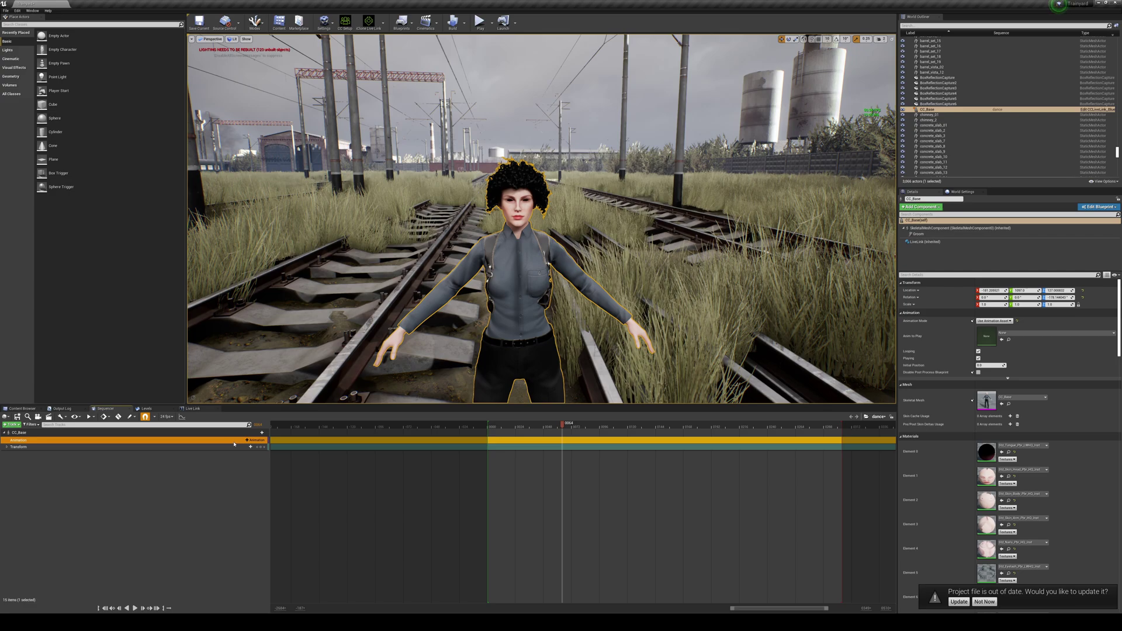
click(253, 441)
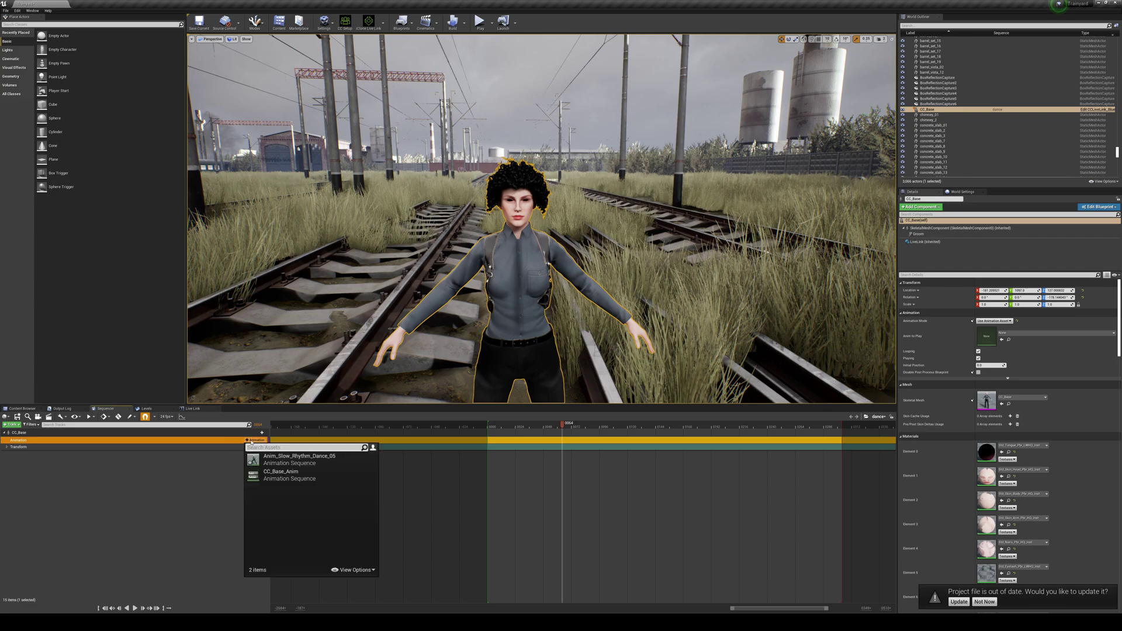
click(279, 465)
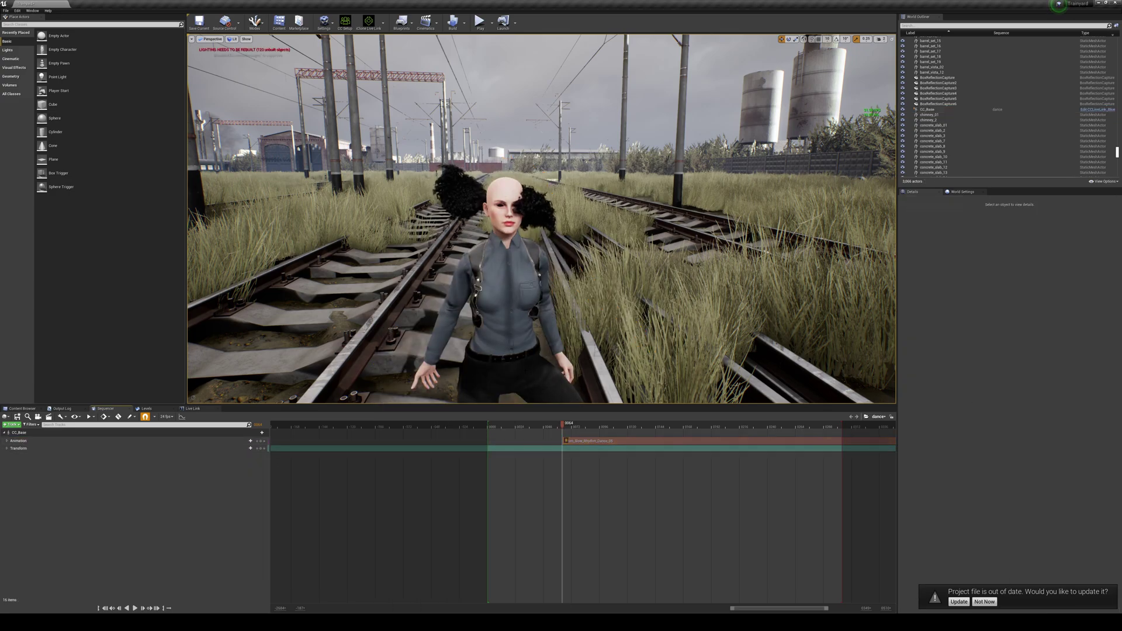
drag(565, 441, 506, 441)
key(space)
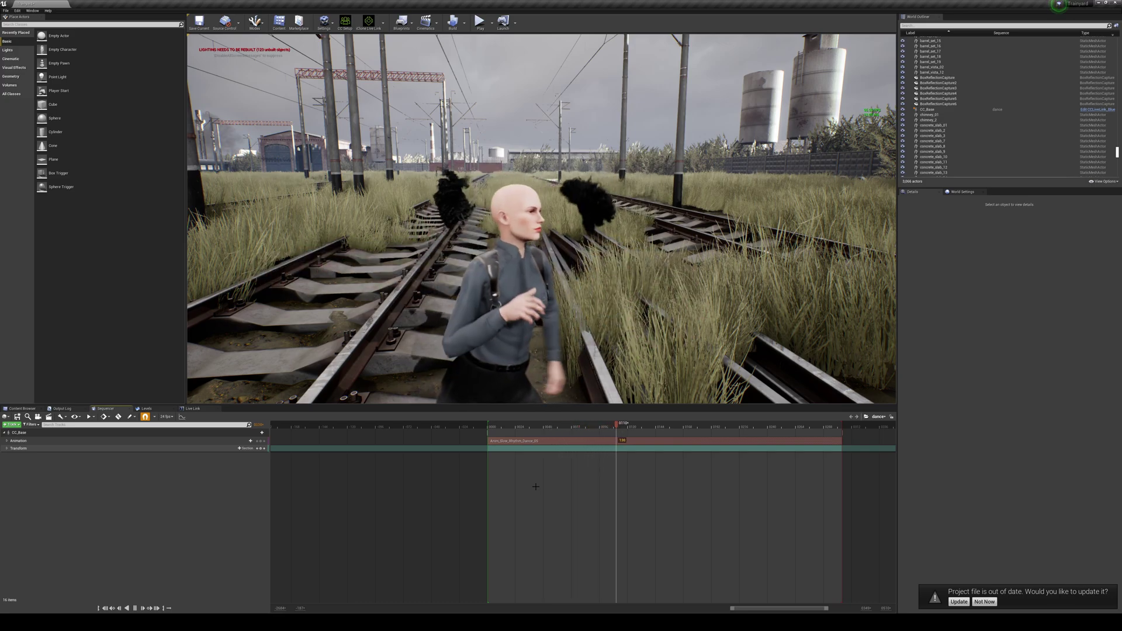
key(space)
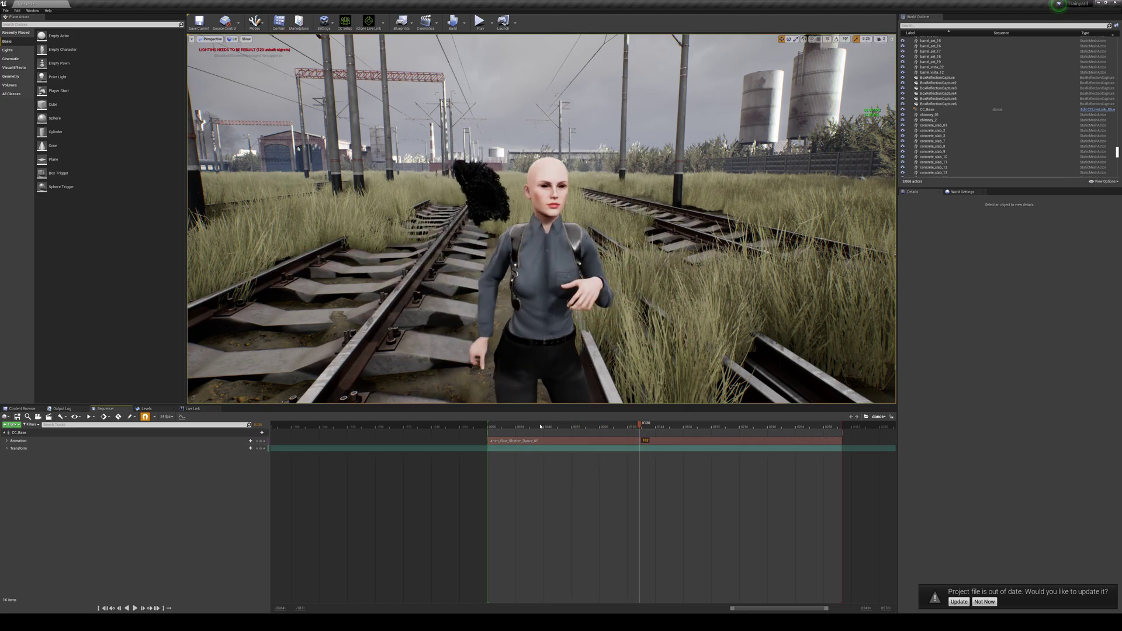
- Scrub through the dance in the timeline, and undo both the clip's move and its addition to the Animation track
drag(540, 427, 711, 436)
key(ctrl+z)
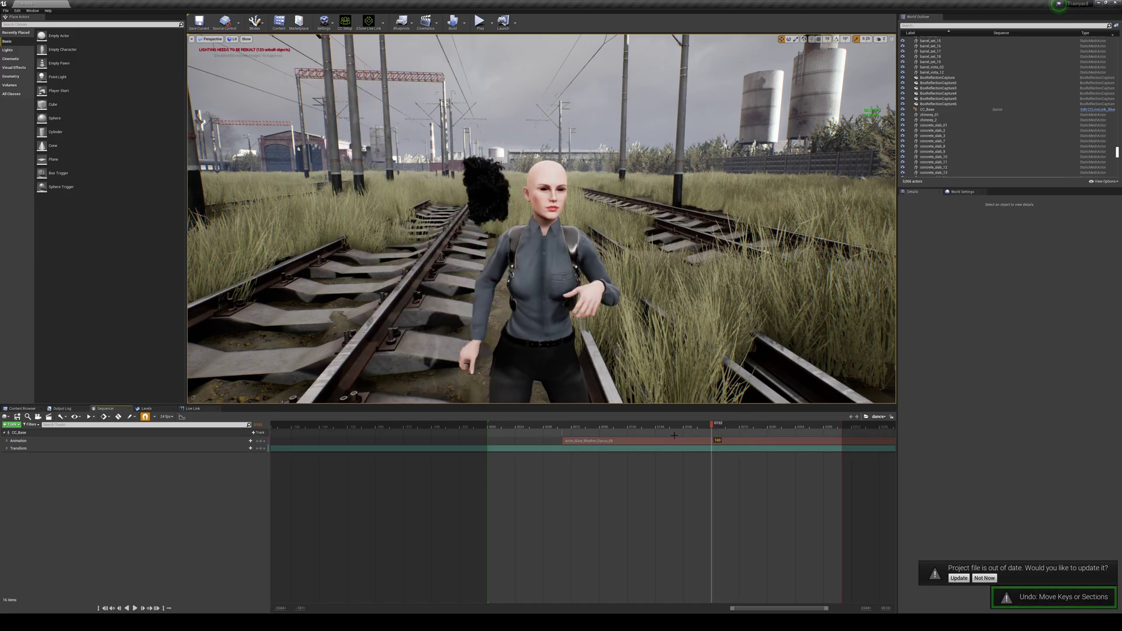
key(ctrl+z)
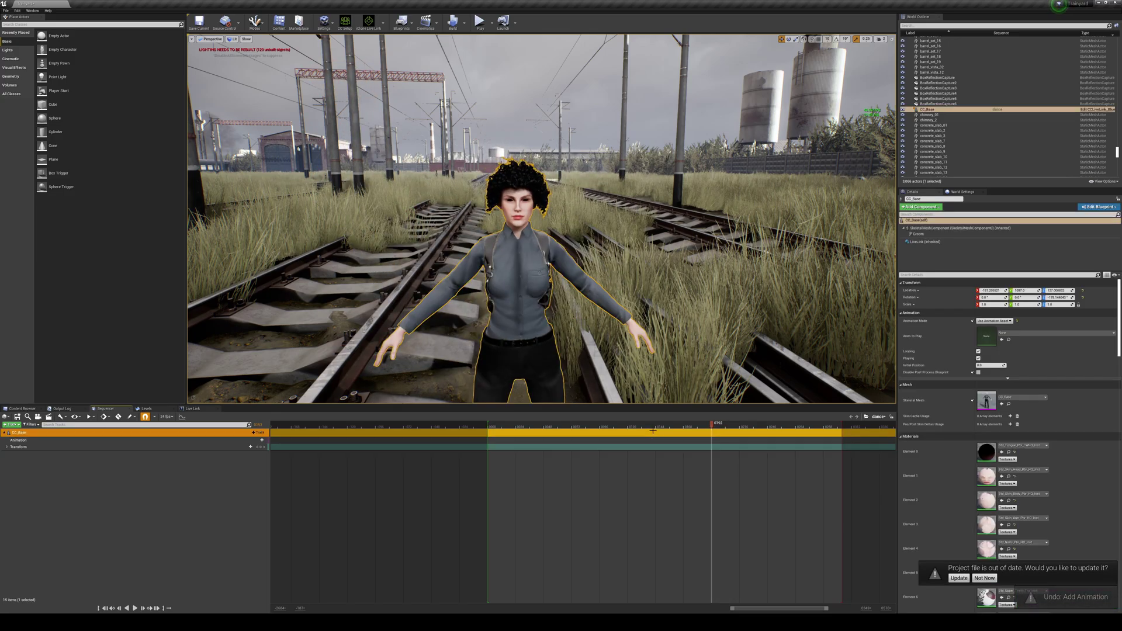